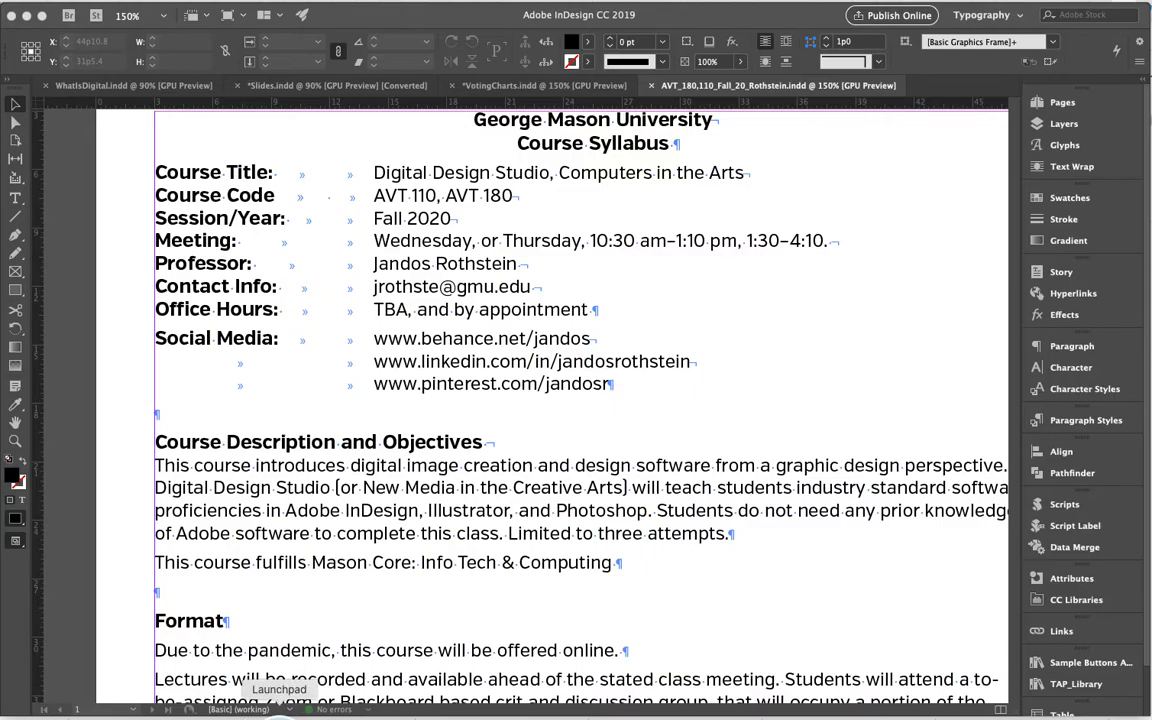
- Find Adobe Illustrator CC 2019 among the installed applications, launch it and fit its window to the screen
{"action": "left_click", "coordinate": [296, 712]}
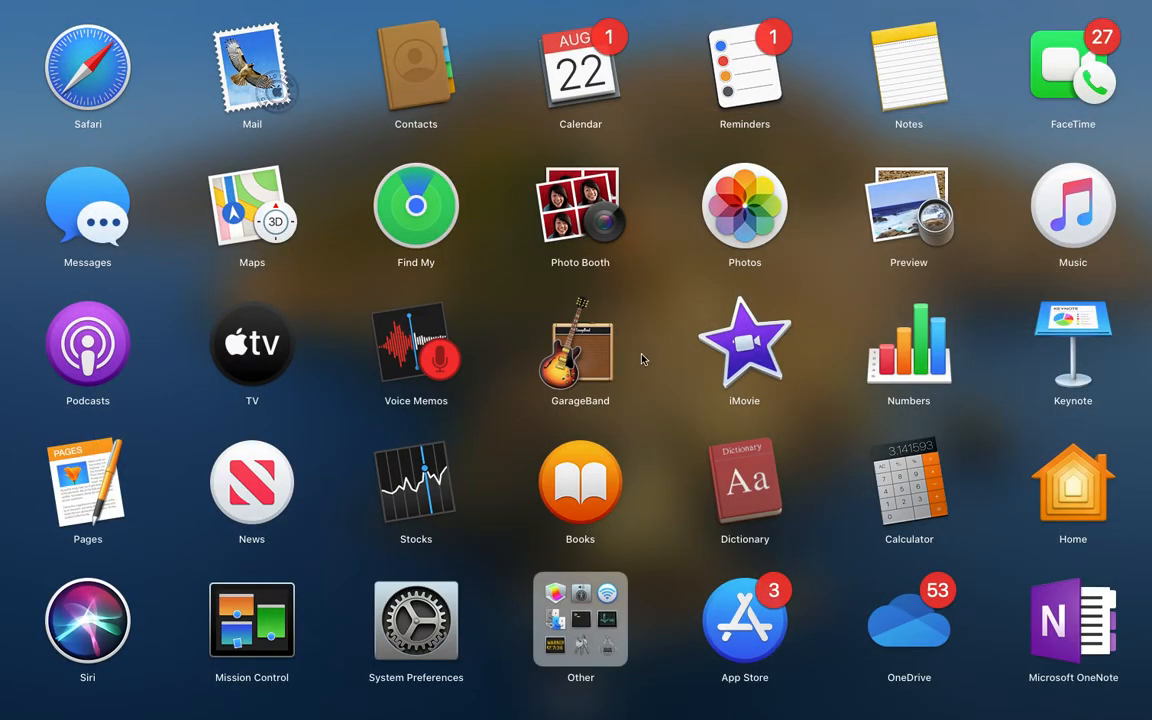
{"action": "left_click_drag", "start_coordinate": [641, 354], "coordinate": [327, 355]}
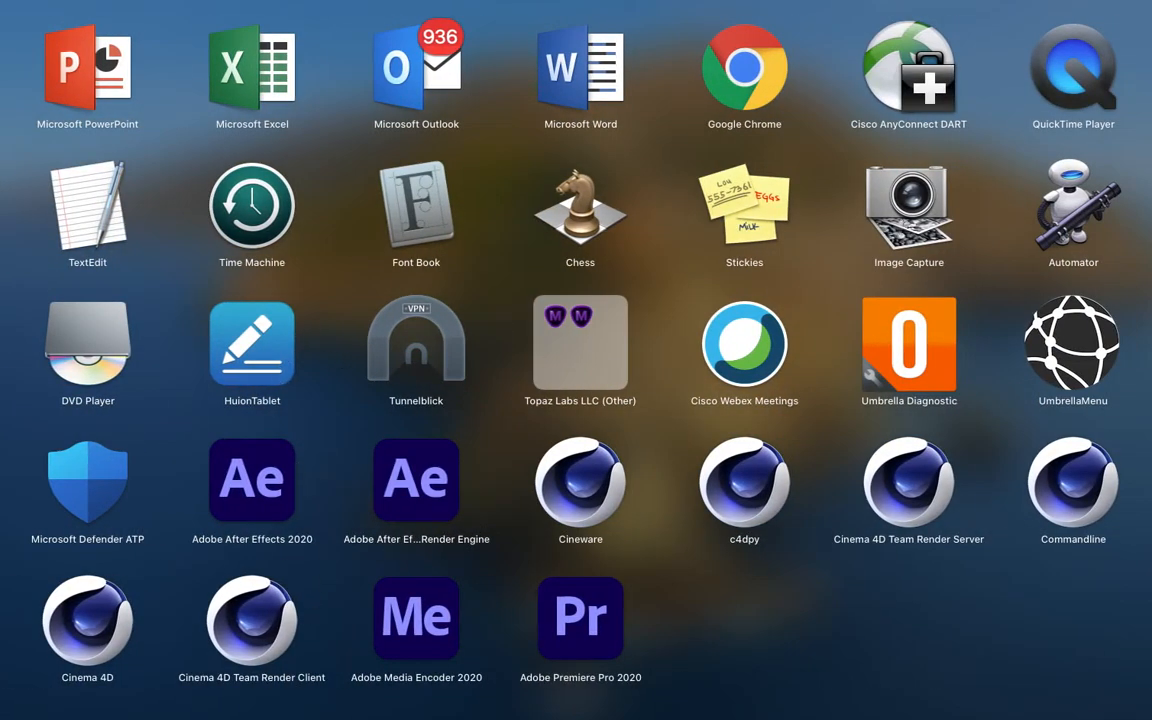
{"action": "scroll", "coordinate": [717, 556], "scroll_direction": "right", "scroll_amount": 2}
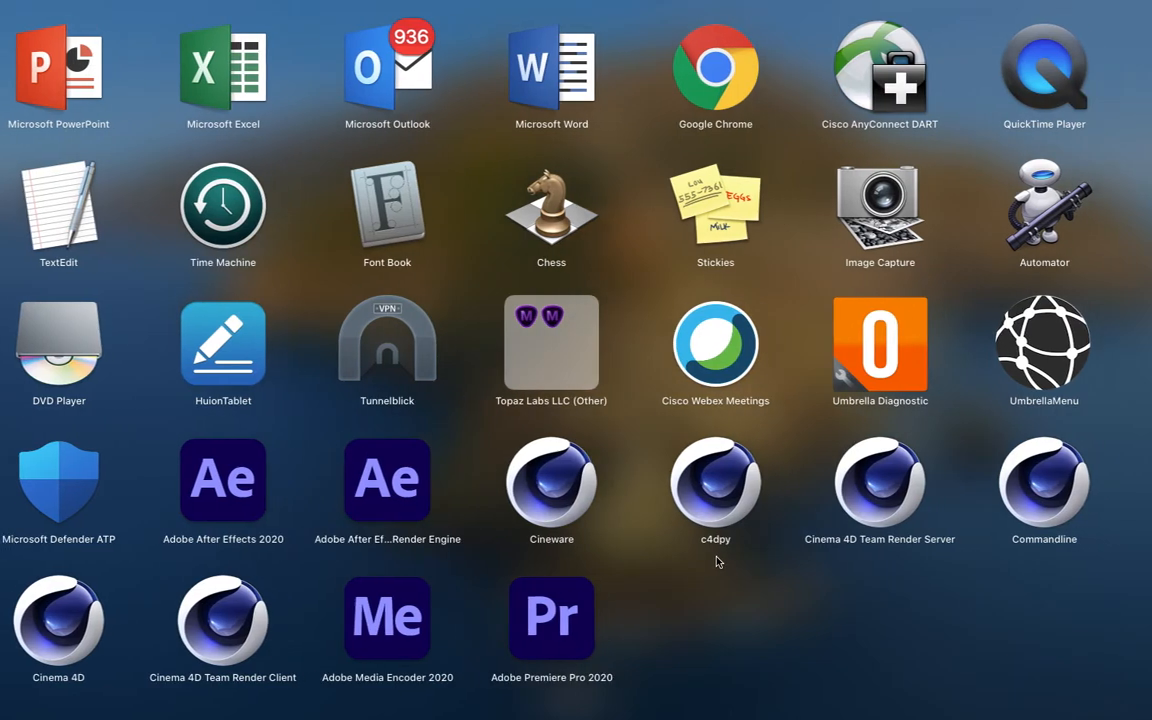
{"action": "scroll", "coordinate": [700, 557], "scroll_direction": "left", "scroll_amount": 3}
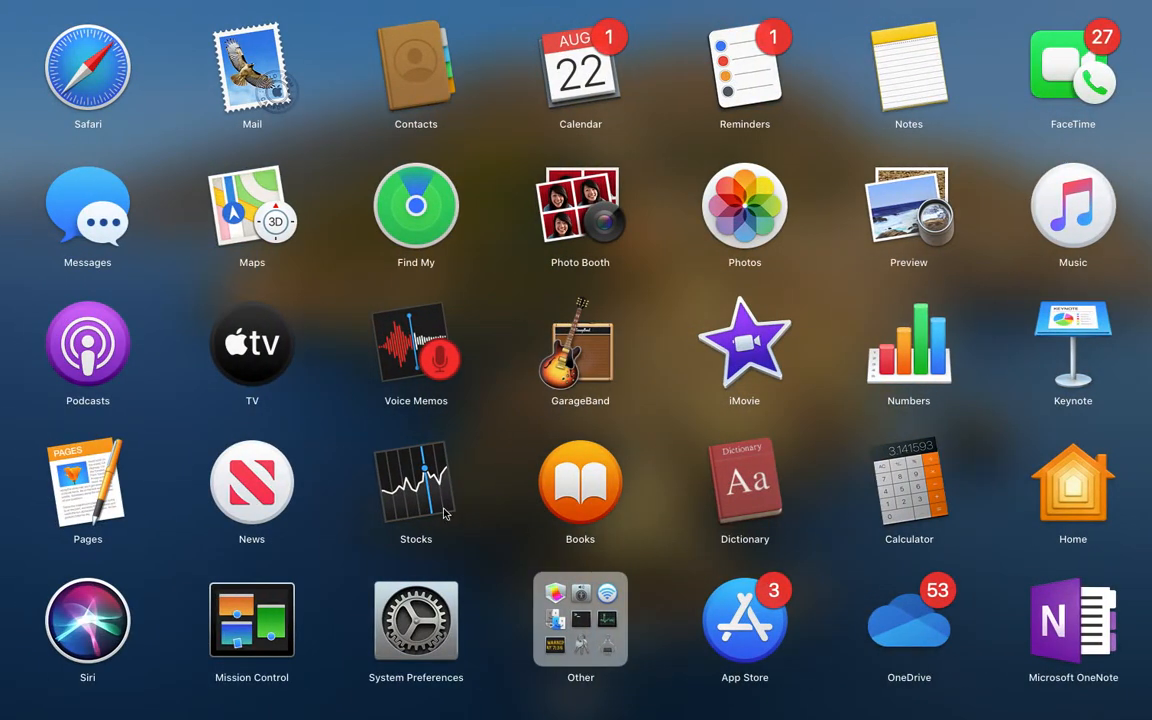
{"action": "scroll", "coordinate": [445, 513], "scroll_direction": "right", "scroll_amount": 3}
{"action": "scroll", "coordinate": [430, 515], "scroll_direction": "left", "scroll_amount": 3}
{"action": "scroll", "coordinate": [920, 556], "scroll_direction": "right", "scroll_amount": 3}
{"action": "scroll", "coordinate": [993, 612], "scroll_direction": "right", "scroll_amount": 3}
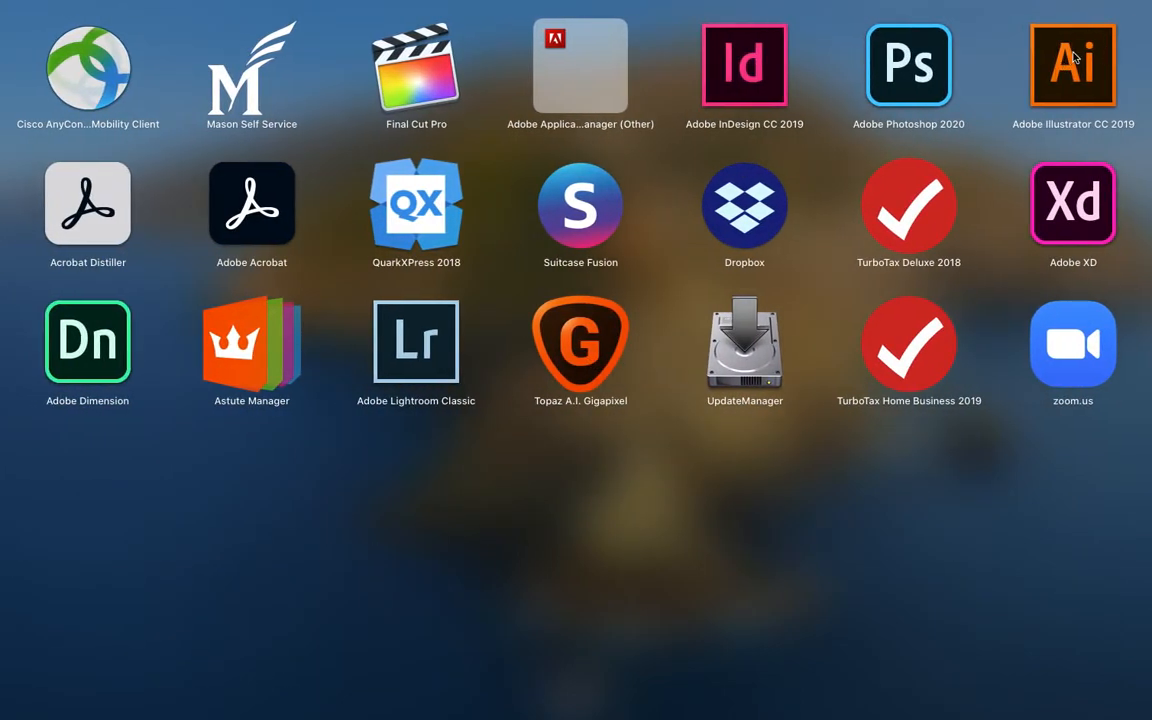
{"action": "left_click_drag", "start_coordinate": [1075, 58], "coordinate": [352, 716]}
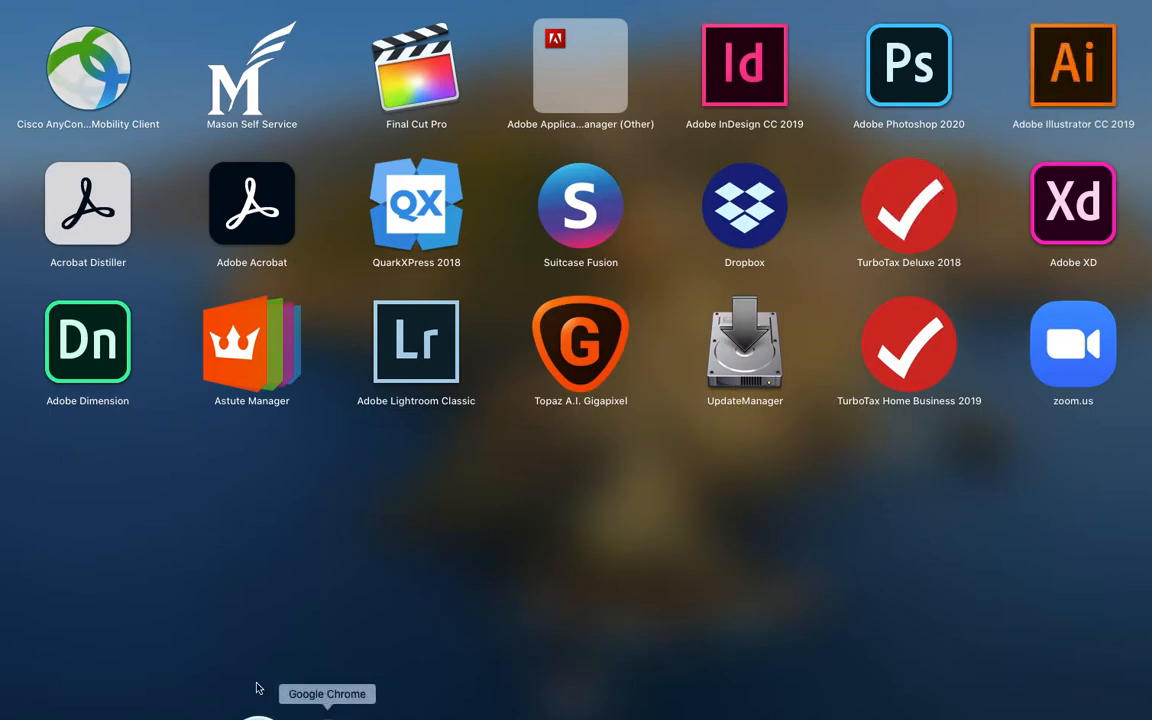
{"action": "key", "text": "Escape"}
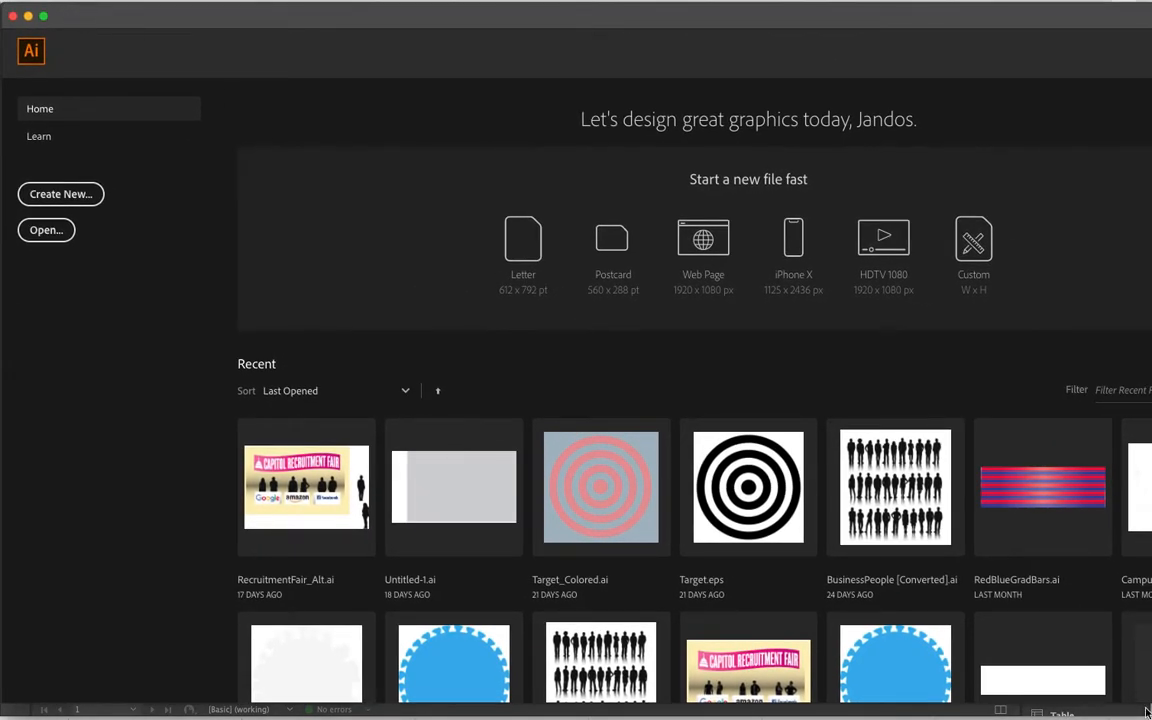
{"action": "mouse_move", "coordinate": [1151, 703]}
{"action": "left_mouse_down"}
{"action": "mouse_move", "coordinate": [1151, 692]}
{"action": "mouse_move", "coordinate": [1131, 698]}
{"action": "mouse_move", "coordinate": [1145, 713]}
{"action": "left_mouse_up"}
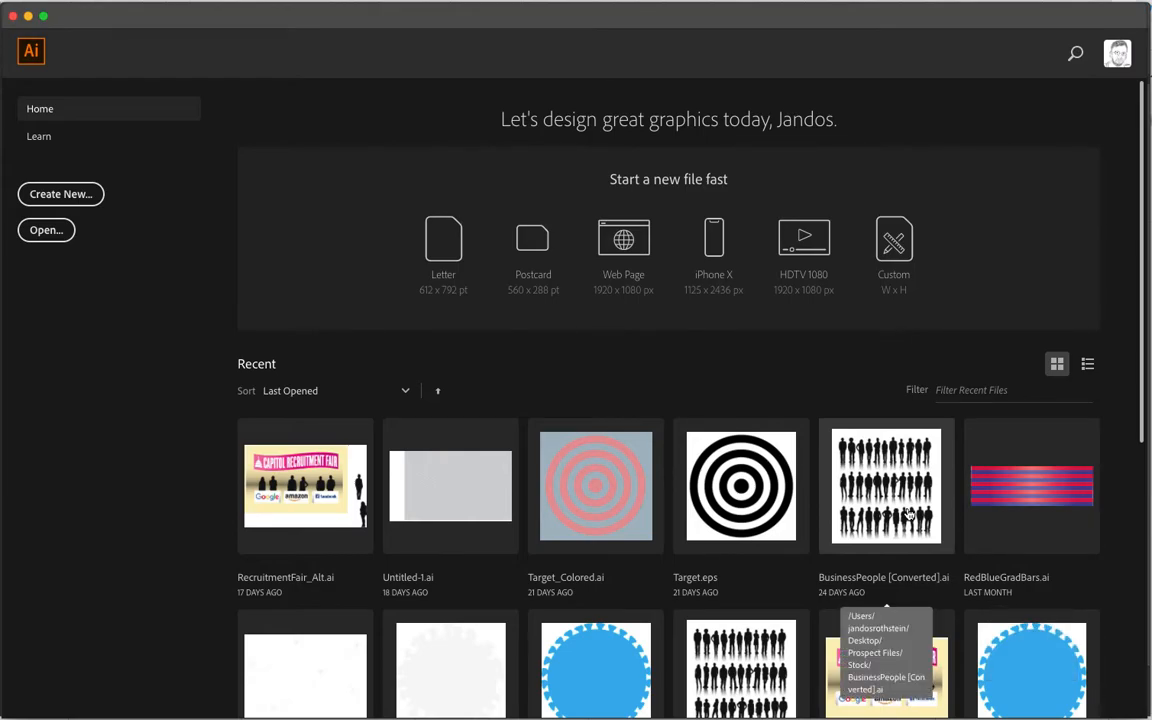
- Start a new document from the home screen and resize the New Document dialog to fit the screen
{"action": "scroll", "coordinate": [694, 488], "scroll_direction": "down", "scroll_amount": 5}
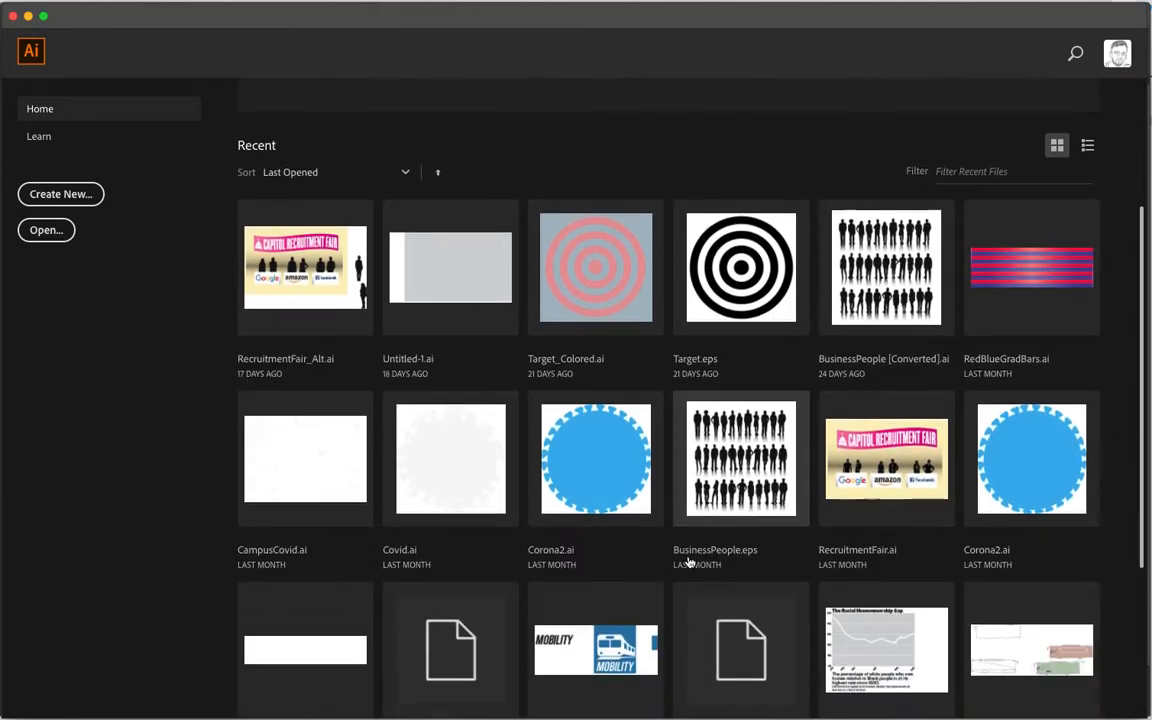
{"action": "scroll", "coordinate": [697, 461], "scroll_direction": "up", "scroll_amount": 3}
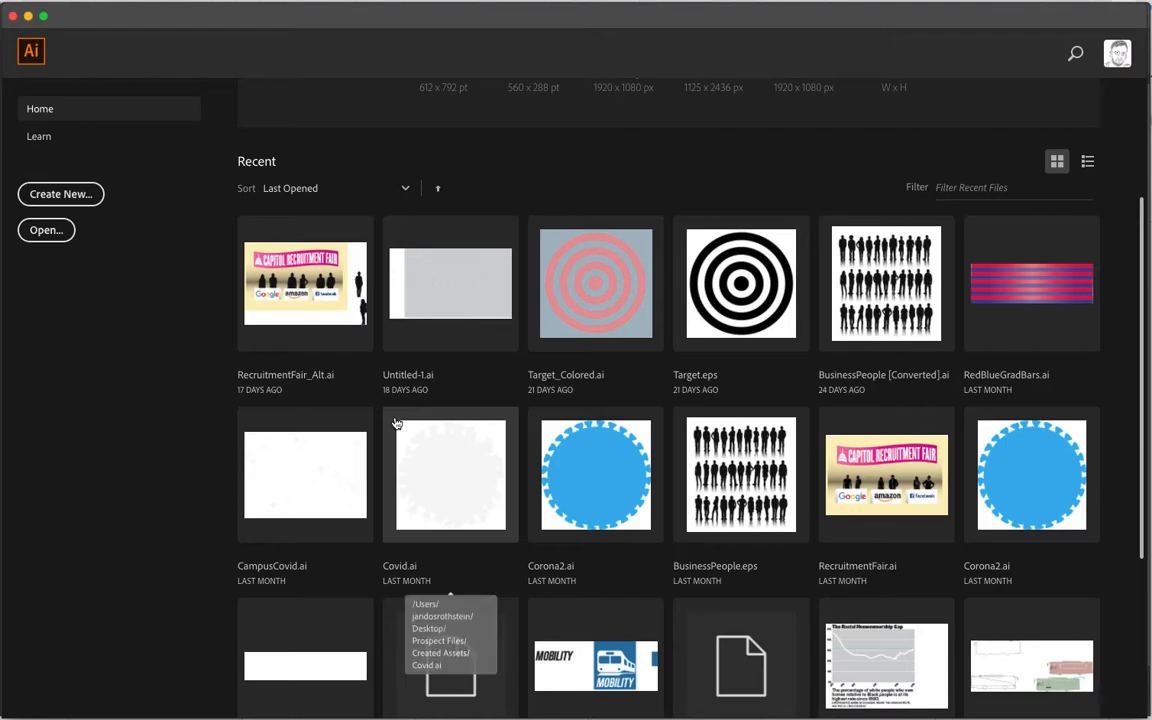
{"action": "scroll", "coordinate": [395, 425], "scroll_direction": "up", "scroll_amount": 3}
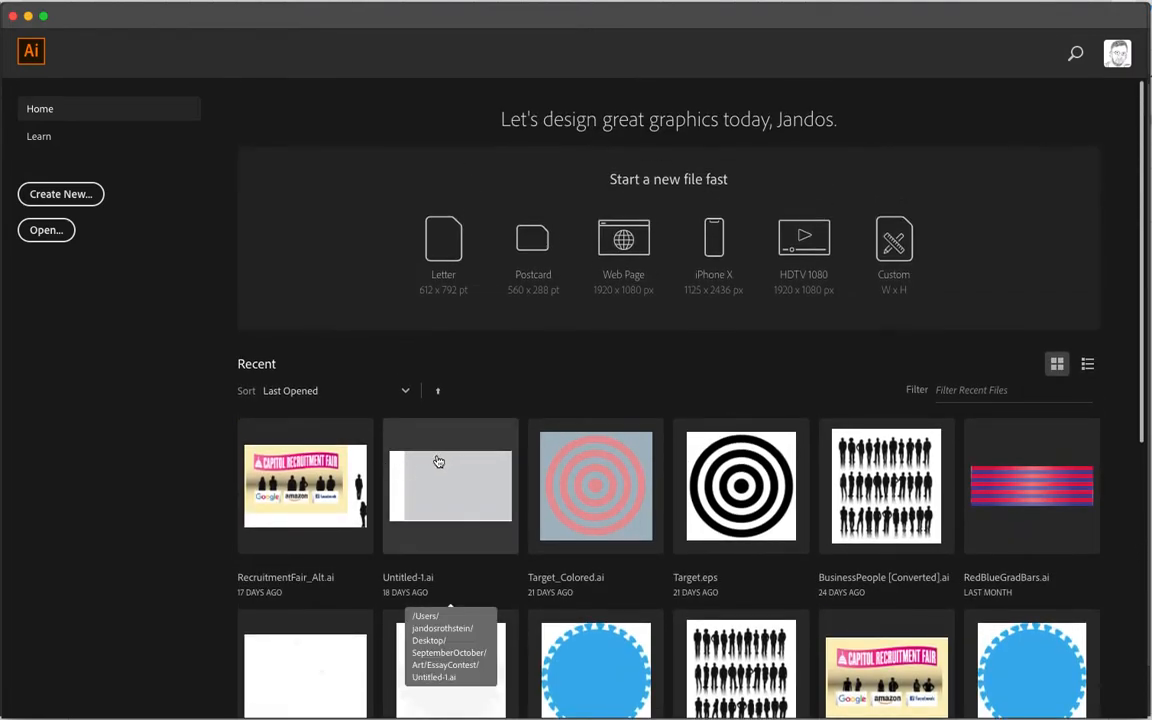
{"action": "scroll", "coordinate": [290, 460], "scroll_direction": "down", "scroll_amount": 3}
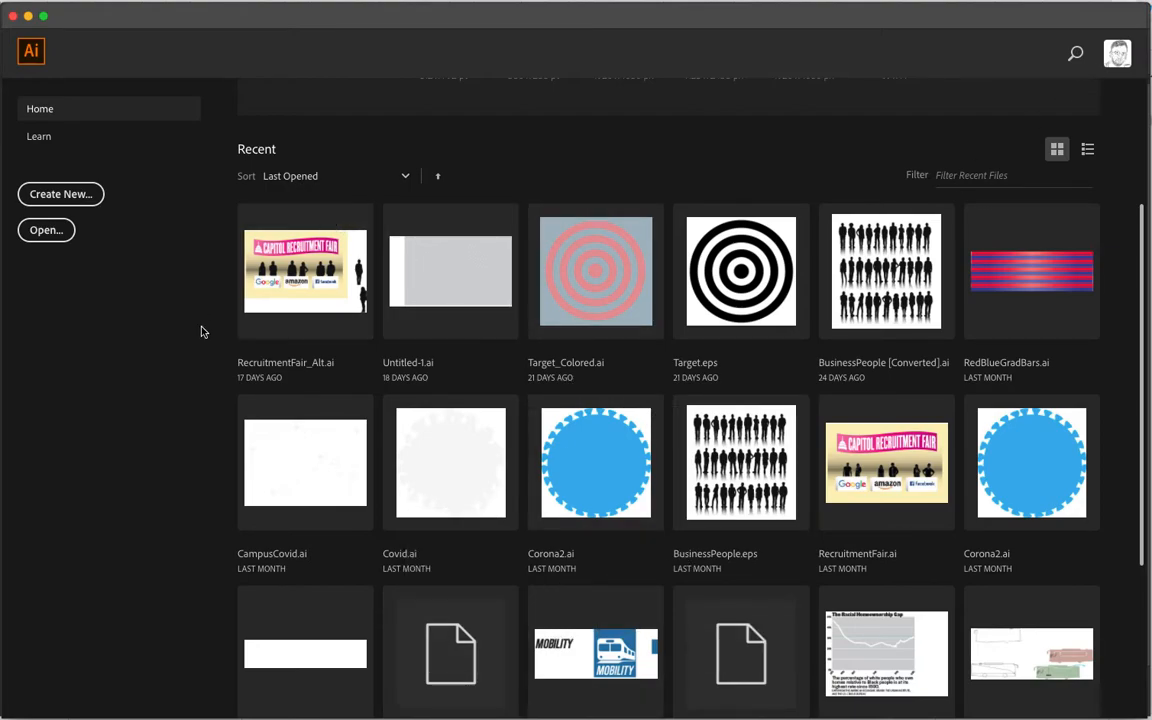
{"action": "left_click", "coordinate": [59, 197]}
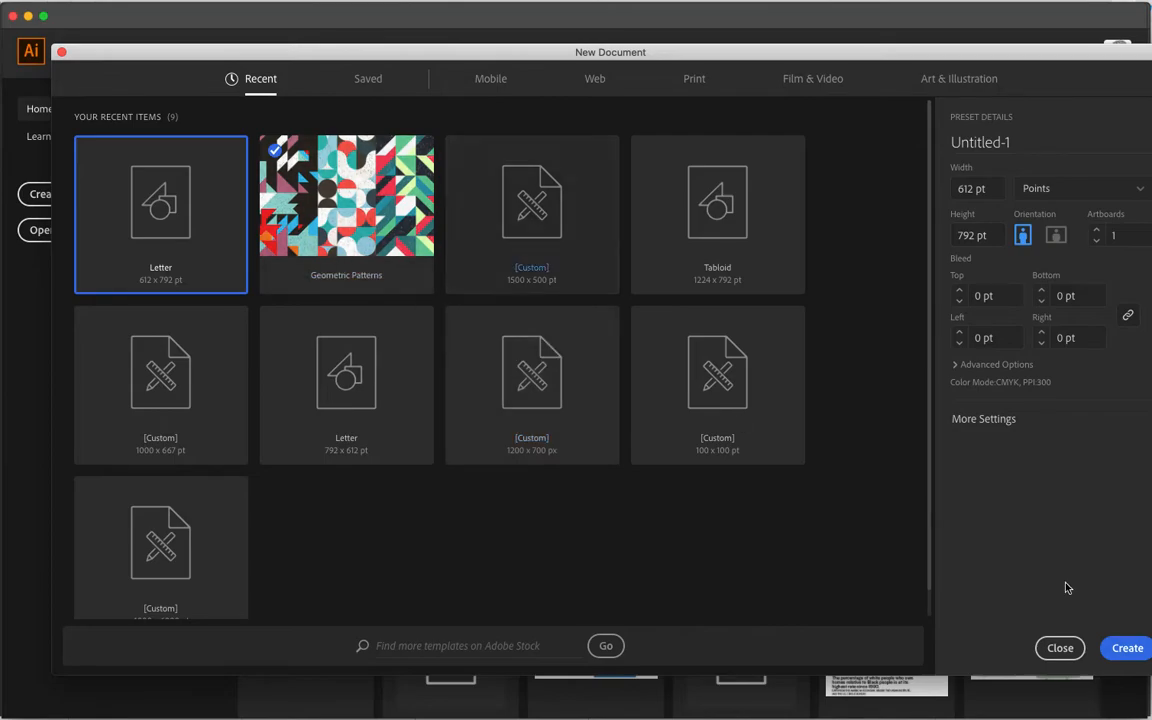
{"action": "left_click_drag", "start_coordinate": [1150, 676], "coordinate": [1140, 712]}
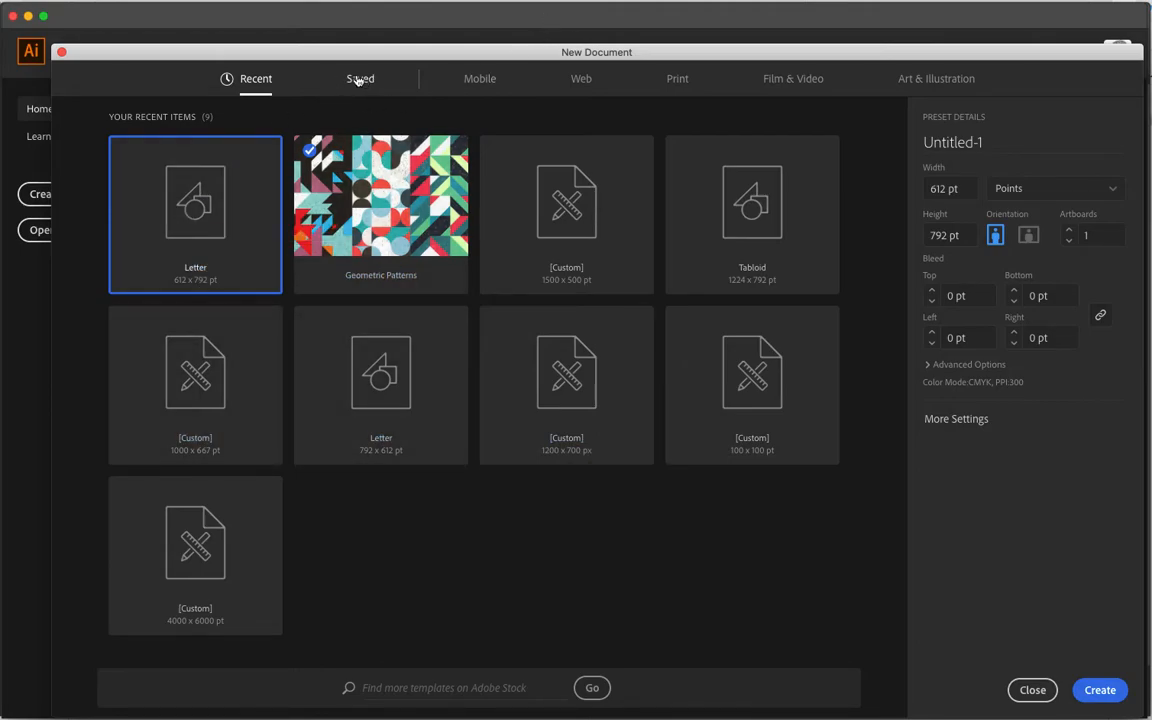
- Look through the Film & Video, Print, Web and Mobile presets, and create a document from the recent Letter preset, 612 x 792 pt
{"action": "left_click", "coordinate": [798, 80]}
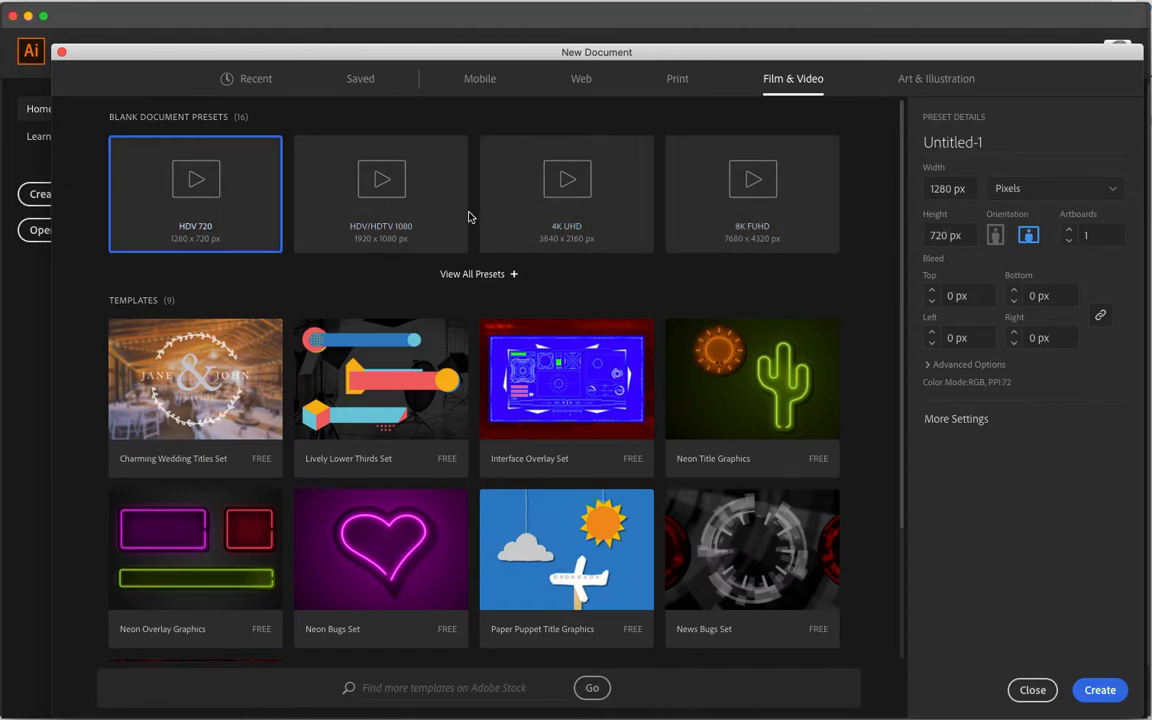
{"action": "left_click", "coordinate": [677, 79]}
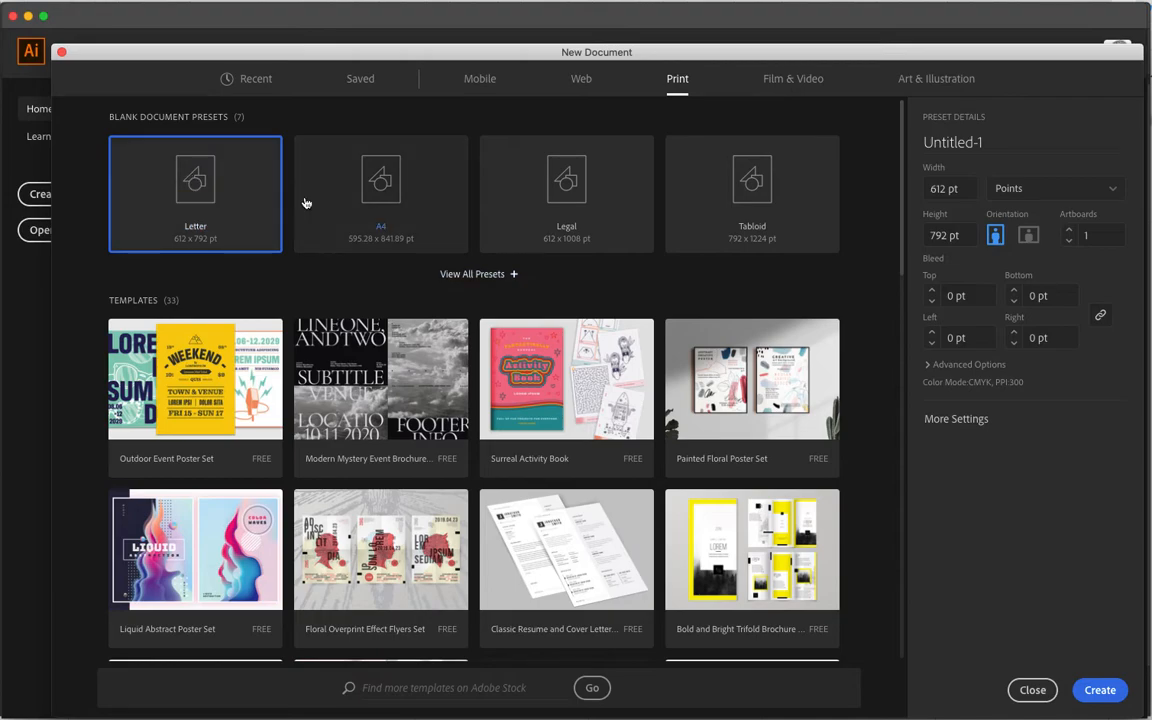
{"action": "left_click", "coordinate": [581, 80]}
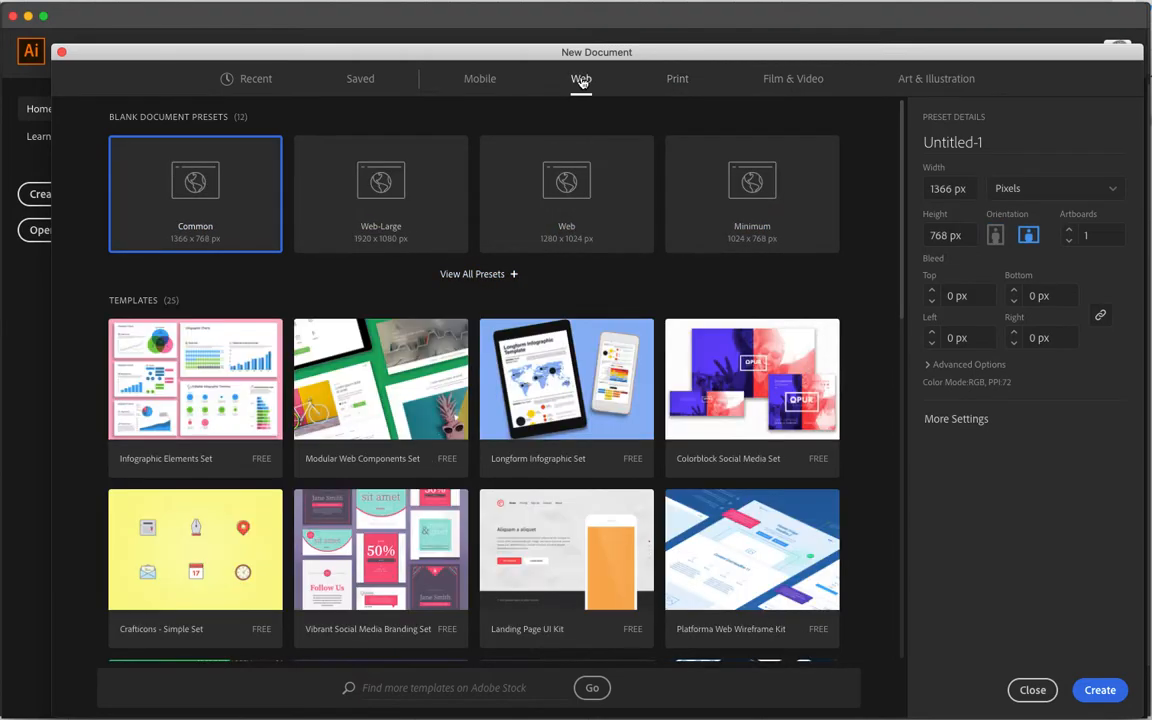
{"action": "left_click", "coordinate": [478, 80]}
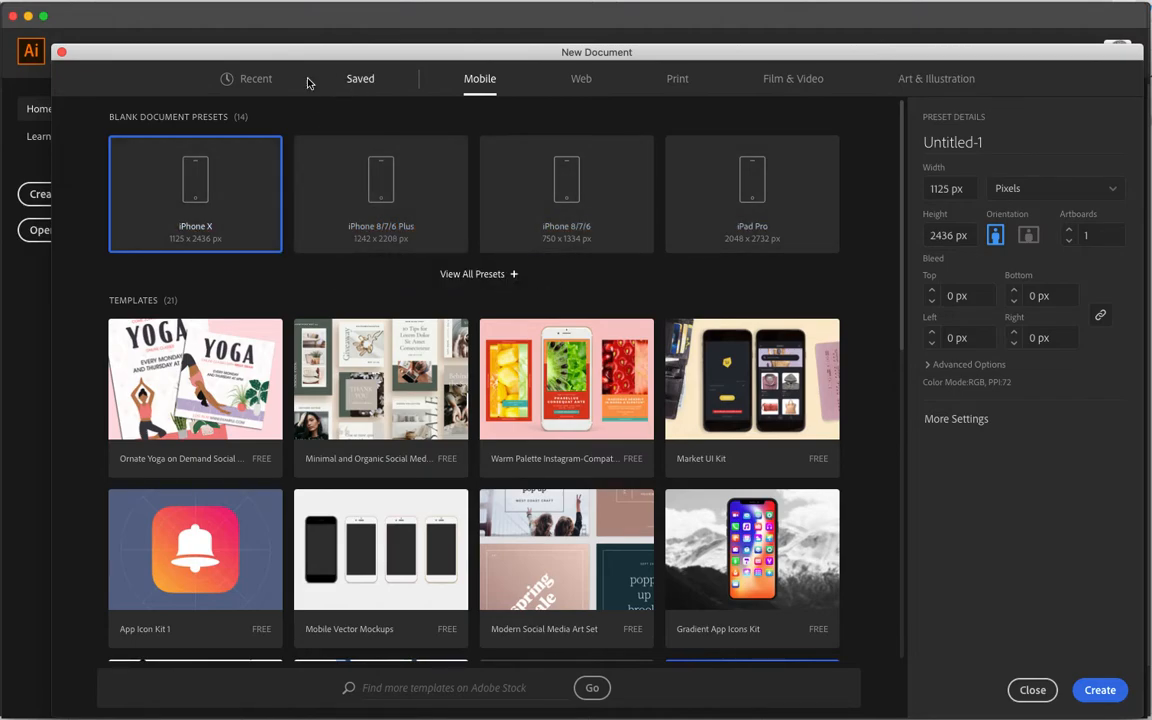
{"action": "left_click", "coordinate": [250, 79]}
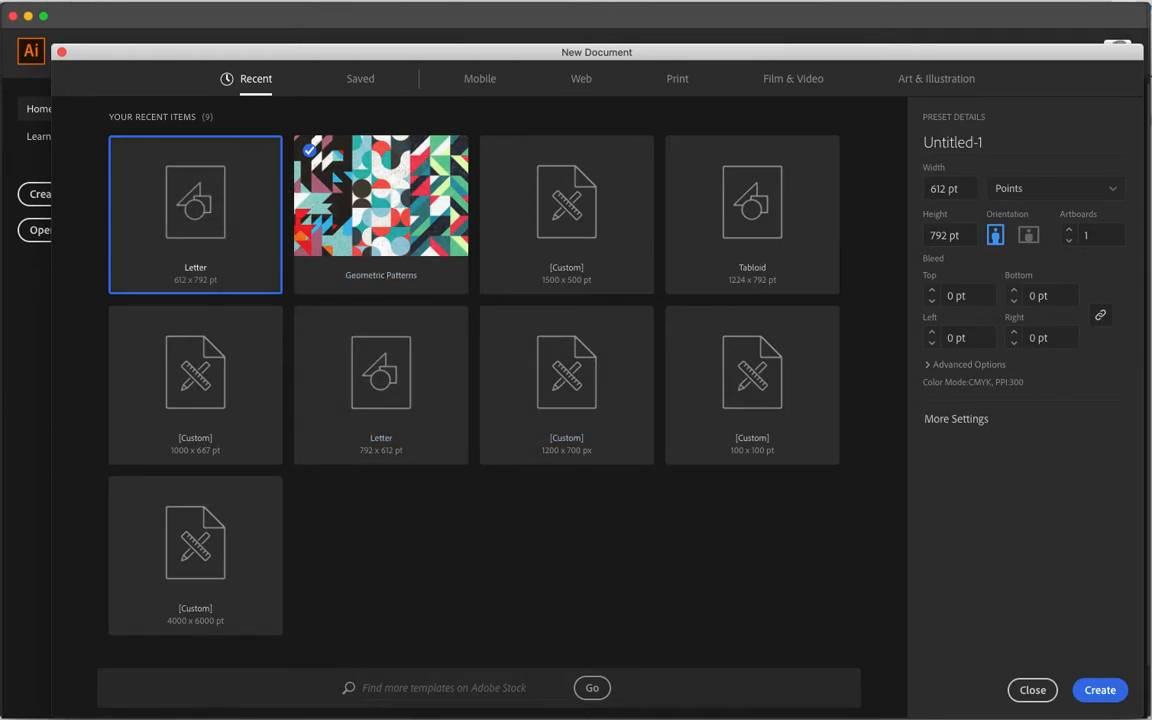
{"action": "left_click", "coordinate": [1100, 690]}
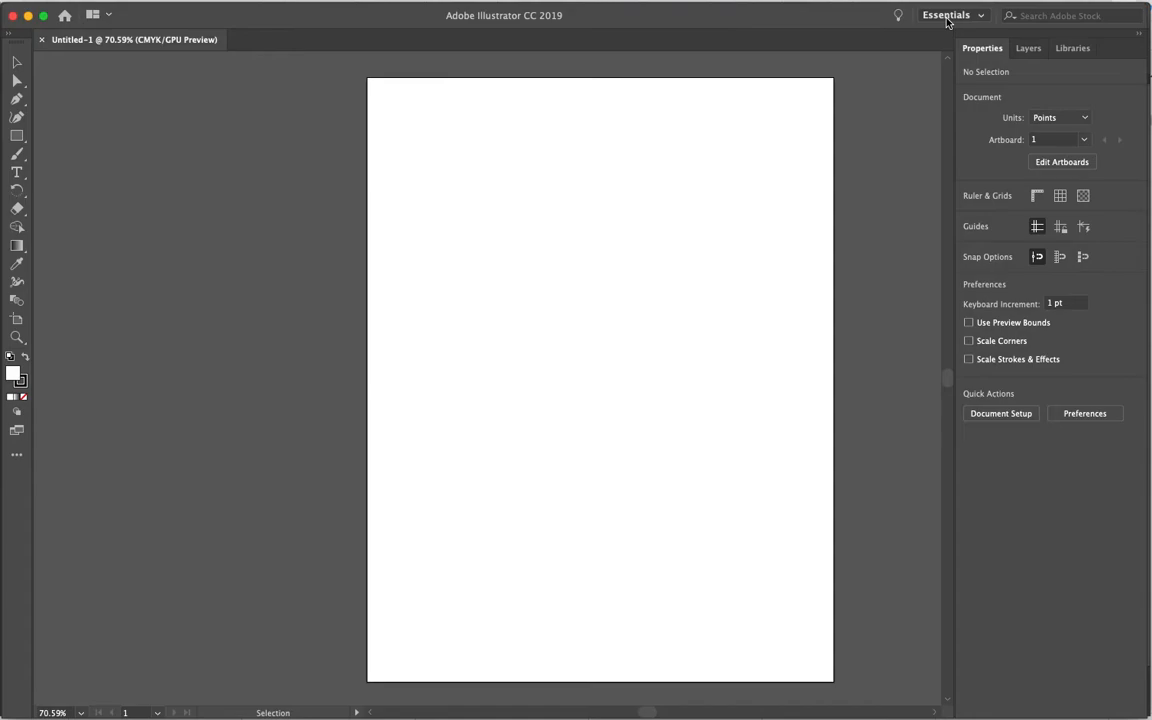
- Switch to the Painting workspace and collapse the expanded Align panel
{"action": "left_click", "coordinate": [948, 17]}
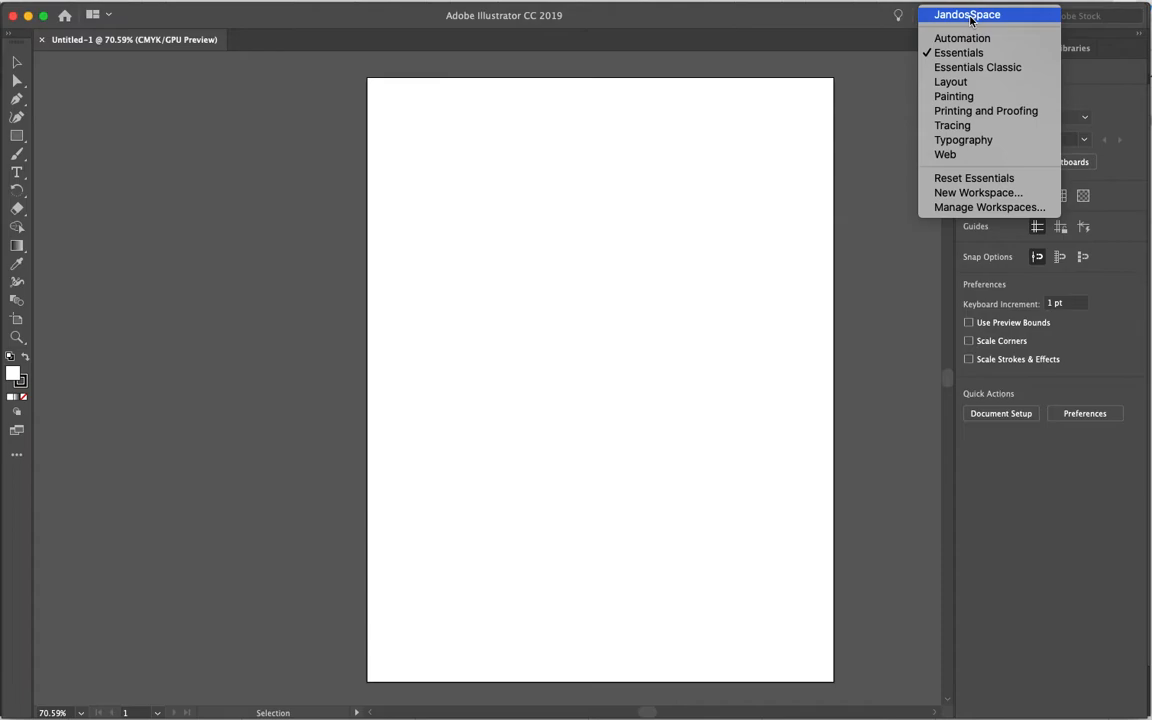
{"action": "left_click", "coordinate": [987, 95]}
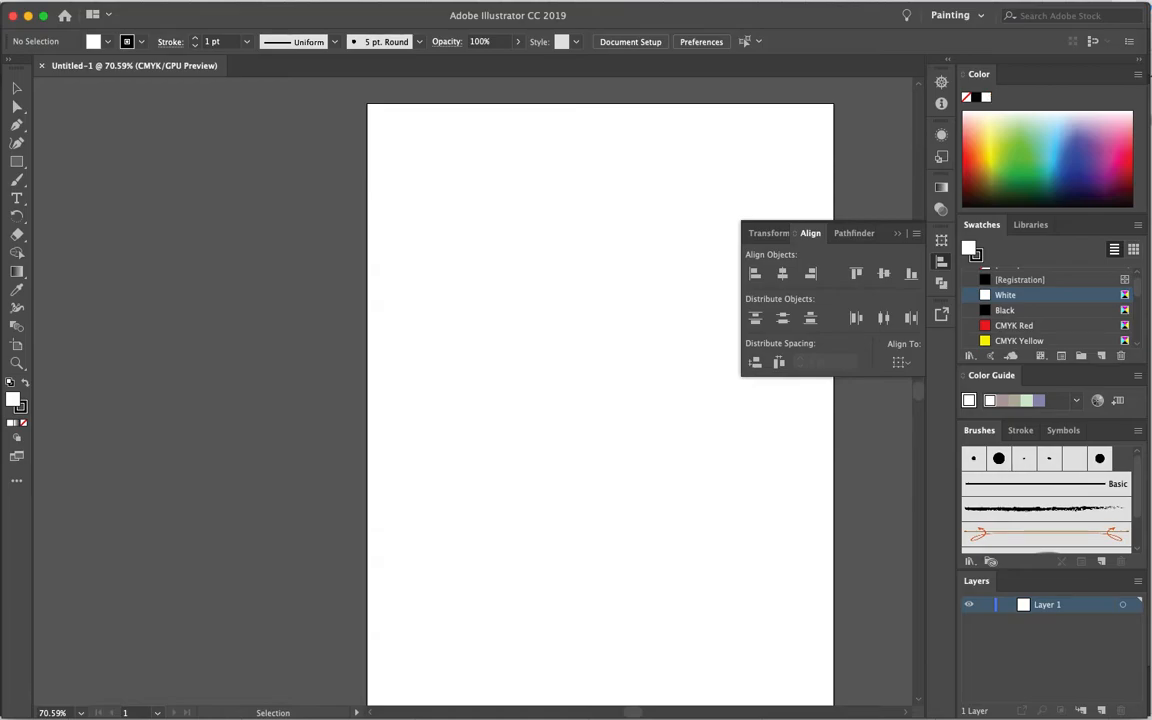
{"action": "left_click", "coordinate": [896, 234]}
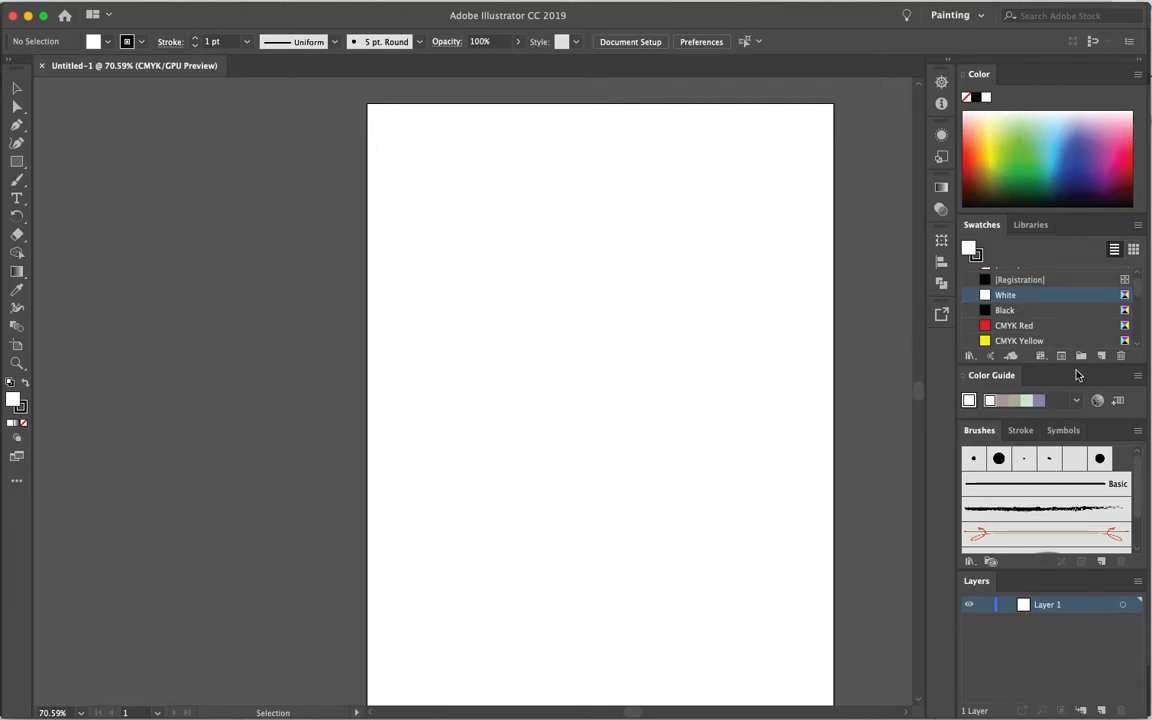
{"action": "scroll", "coordinate": [1051, 310], "scroll_direction": "down", "scroll_amount": 5}
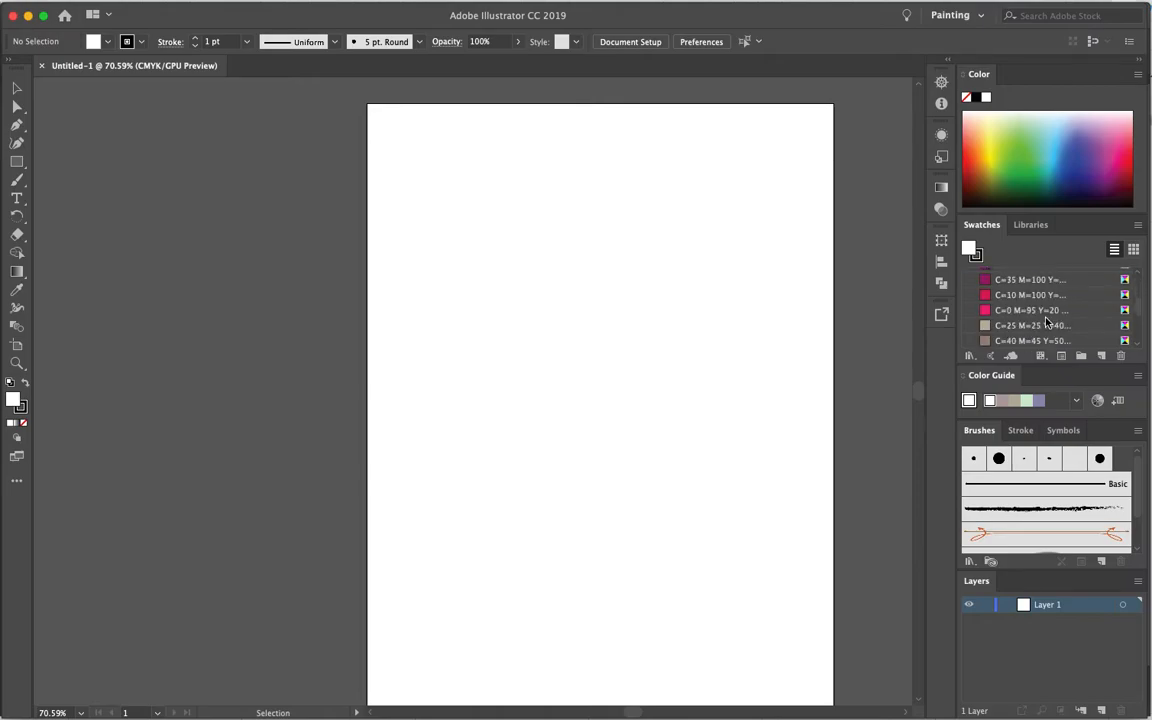
{"action": "scroll", "coordinate": [1044, 322], "scroll_direction": "up", "scroll_amount": 5}
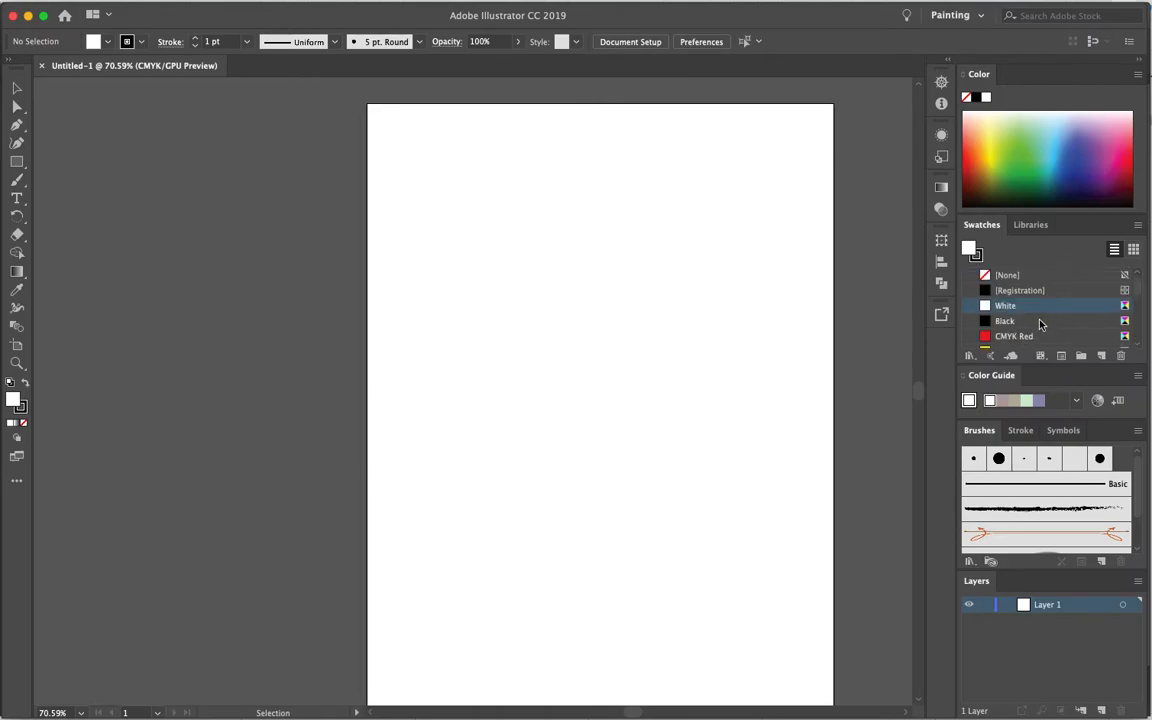
{"action": "scroll", "coordinate": [1038, 320], "scroll_direction": "down", "scroll_amount": 1}
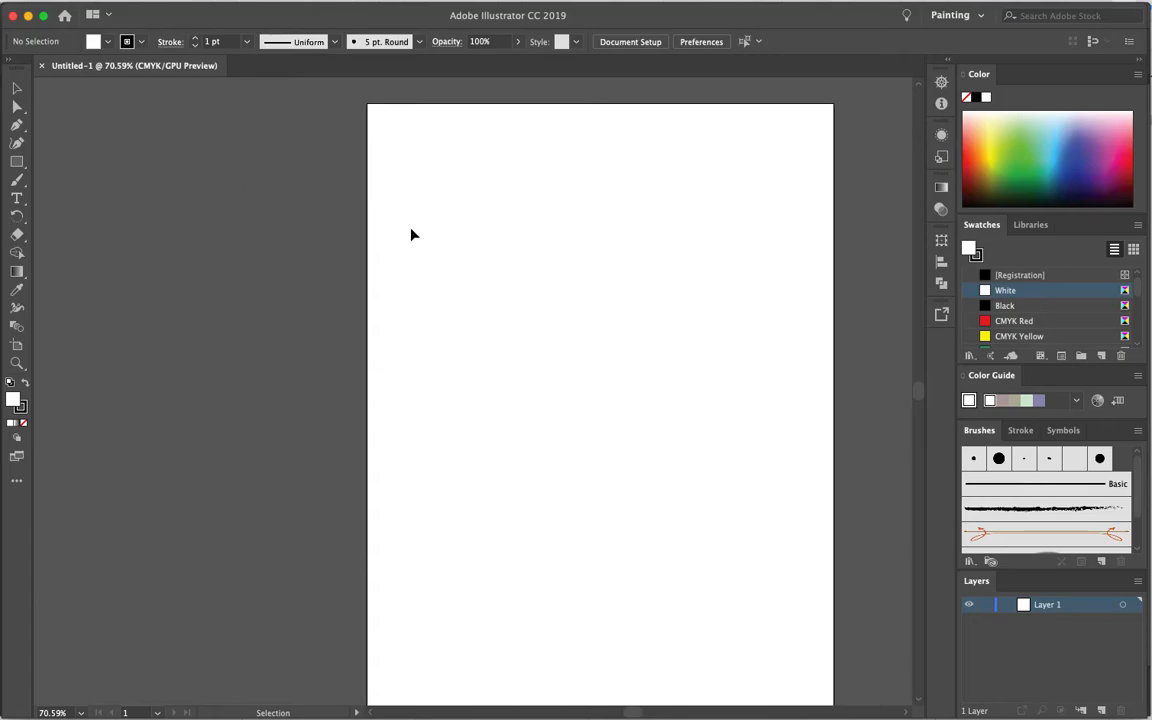
- Draw a tall rectangle in the upper-left part of the artboard with the Rectangle tool
{"action": "left_click", "coordinate": [14, 163]}
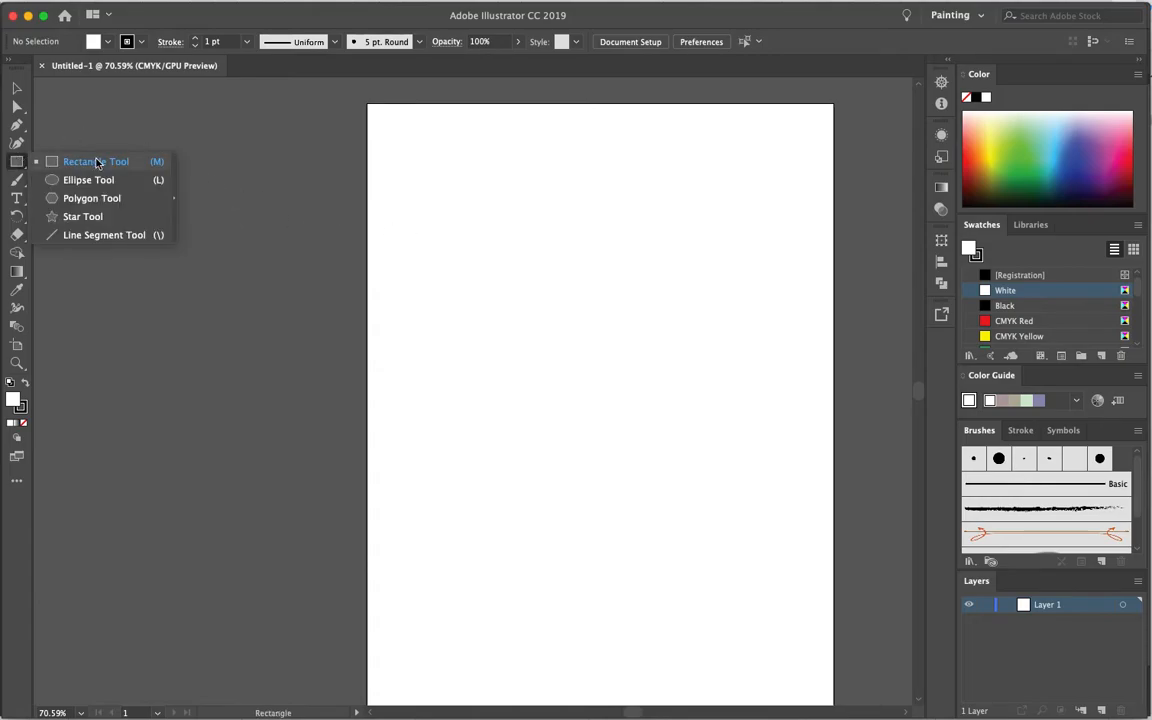
{"action": "left_click", "coordinate": [14, 163]}
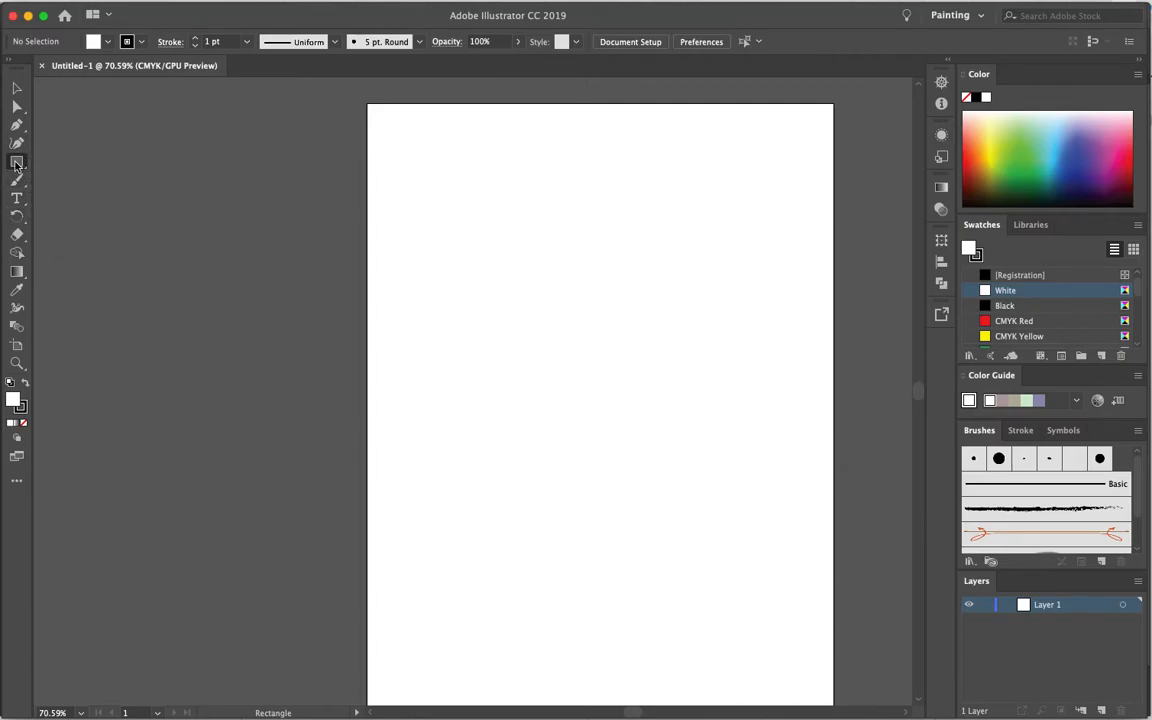
{"action": "left_click", "coordinate": [15, 162]}
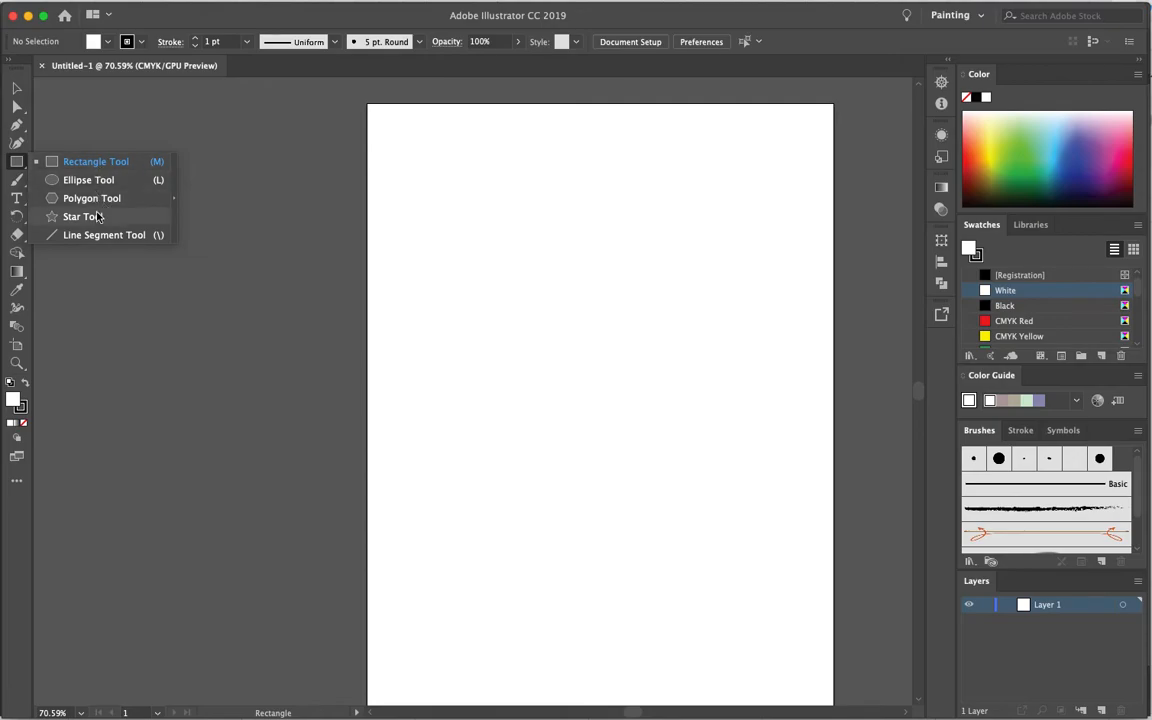
{"action": "left_click", "coordinate": [14, 163]}
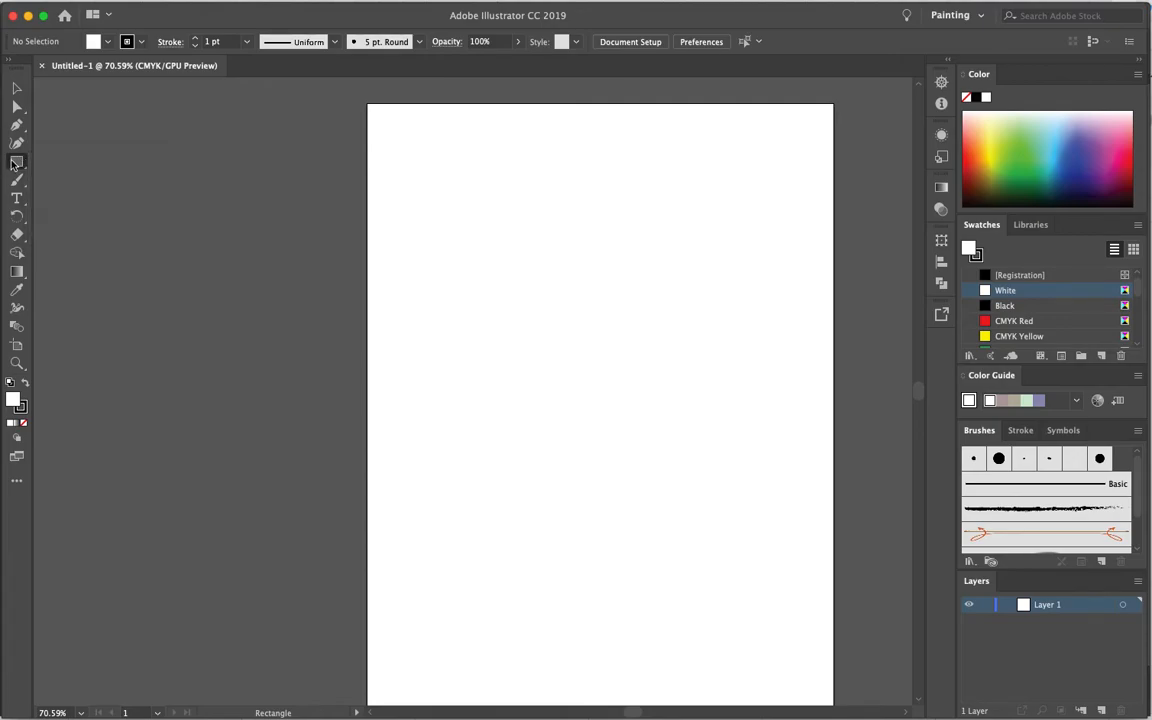
{"action": "left_click_drag", "start_coordinate": [471, 193], "coordinate": [631, 453]}
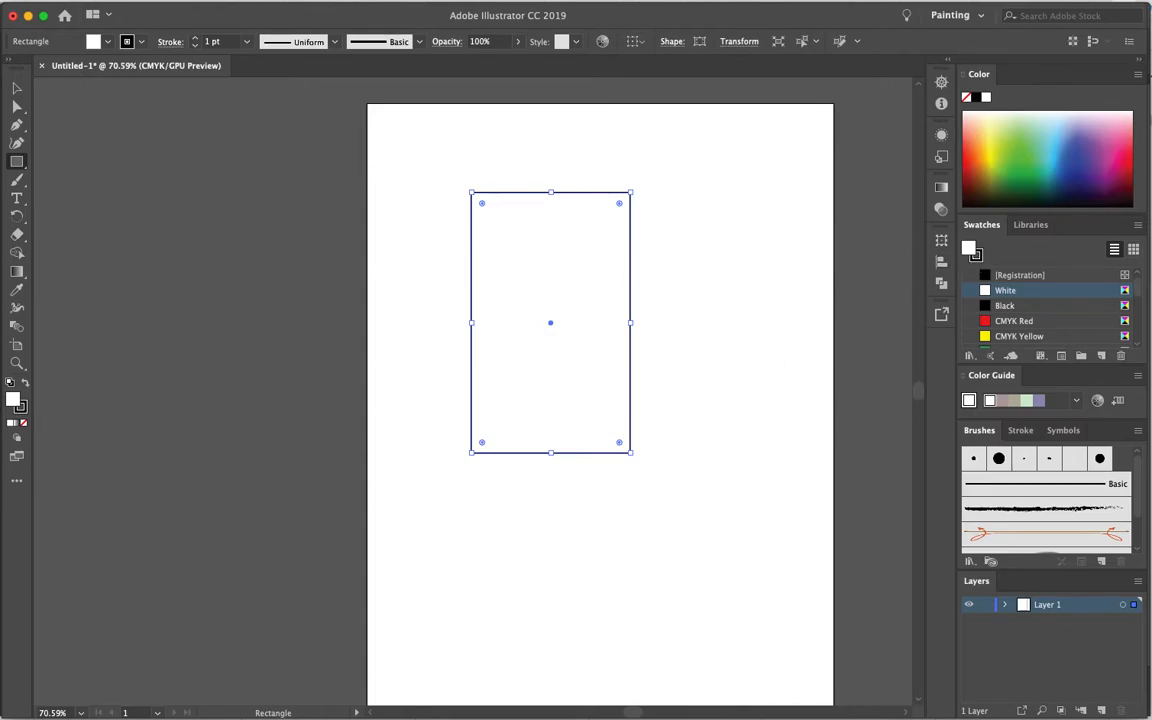
- Apply the CMYK Red swatch to the rectangle's stroke, and replace it with a light teal green from the color spectrum
{"action": "left_click", "coordinate": [975, 258]}
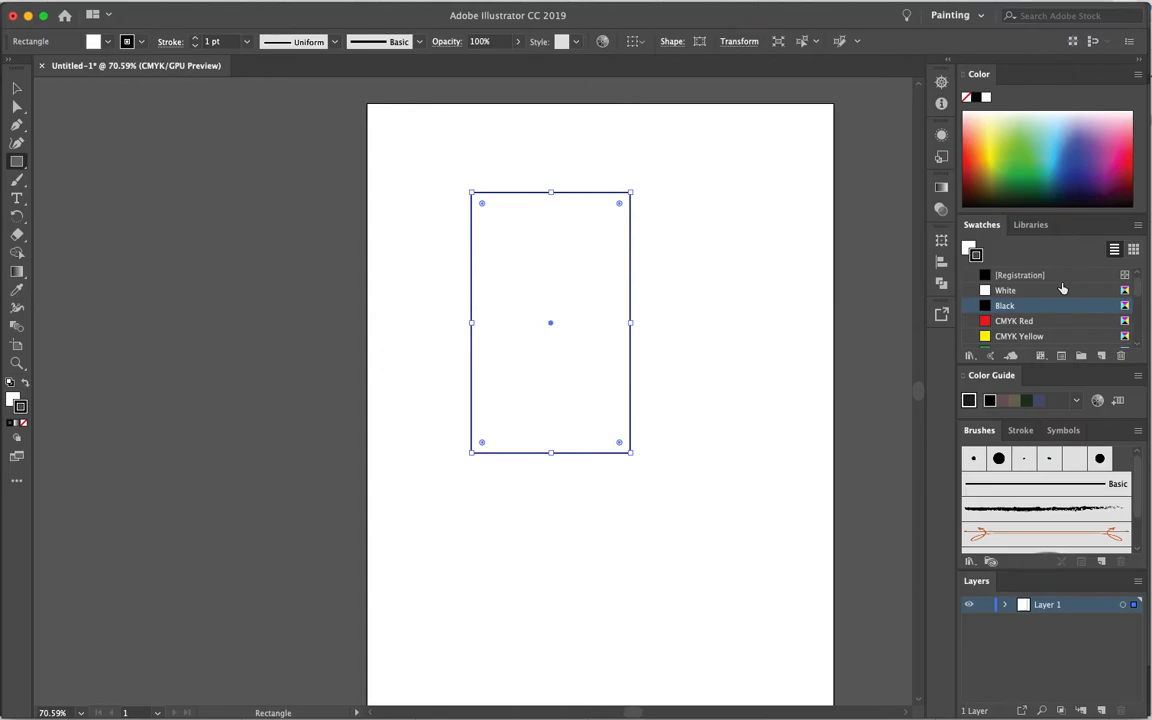
{"action": "scroll", "coordinate": [1054, 287], "scroll_direction": "up", "scroll_amount": 1}
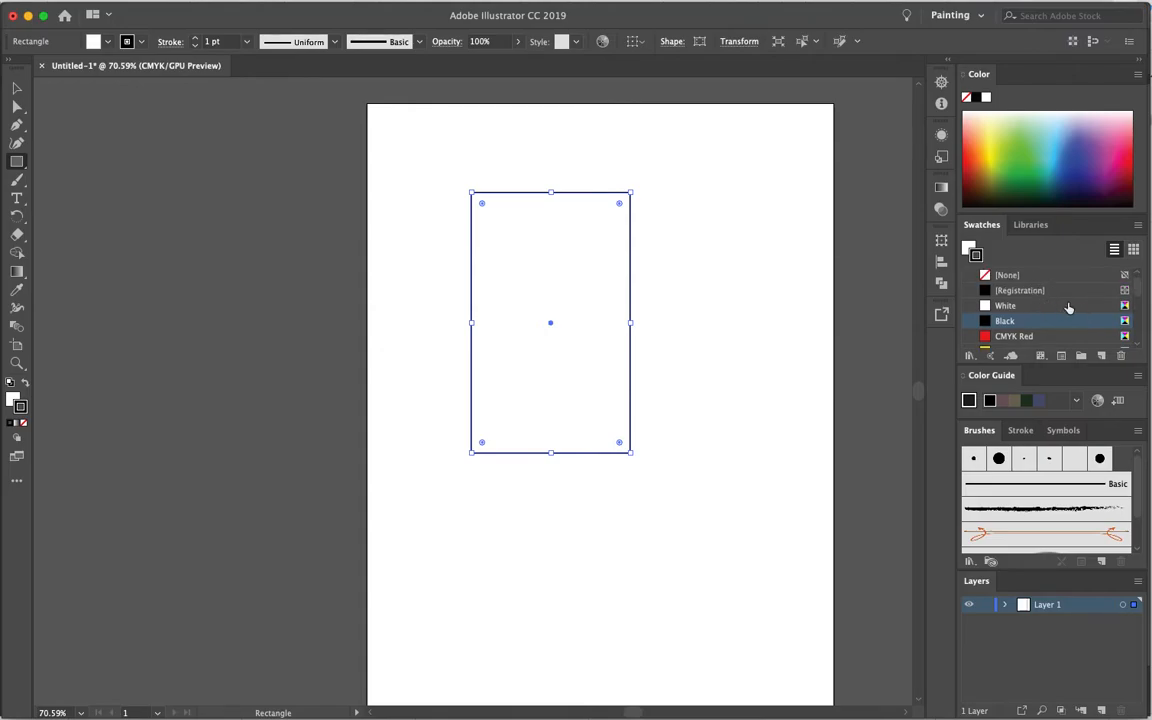
{"action": "left_click", "coordinate": [1022, 336]}
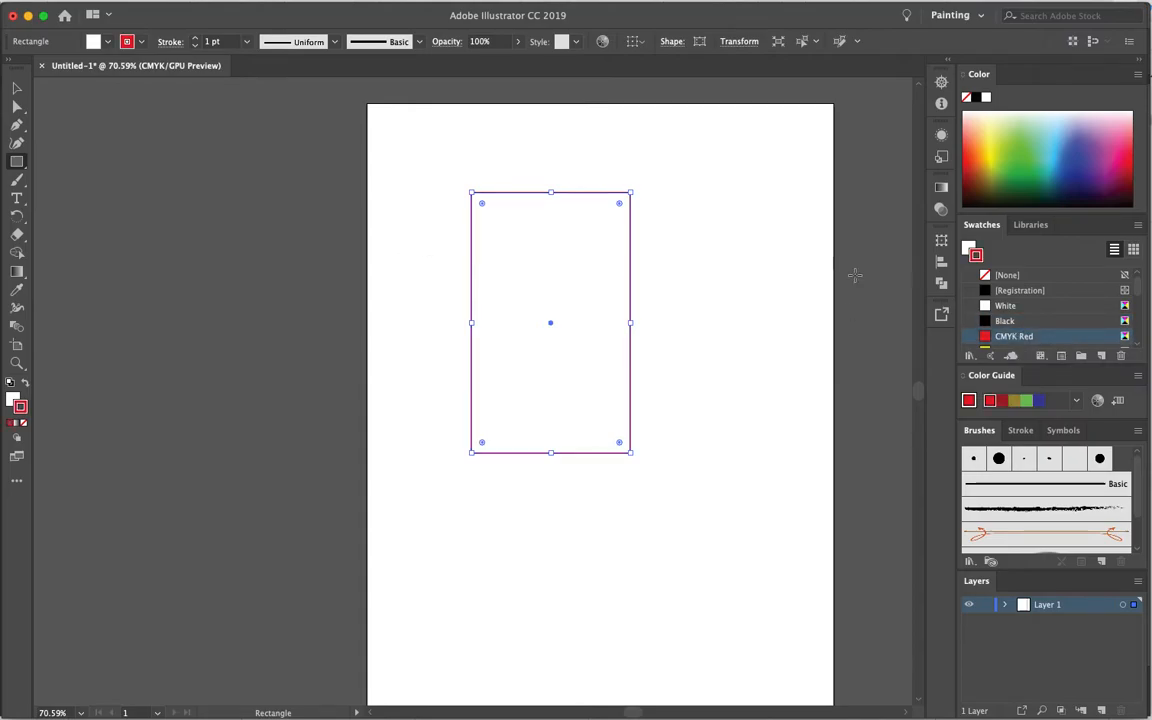
{"action": "left_click", "coordinate": [1046, 133]}
{"action": "left_click_drag", "start_coordinate": [1046, 133], "coordinate": [1036, 141]}
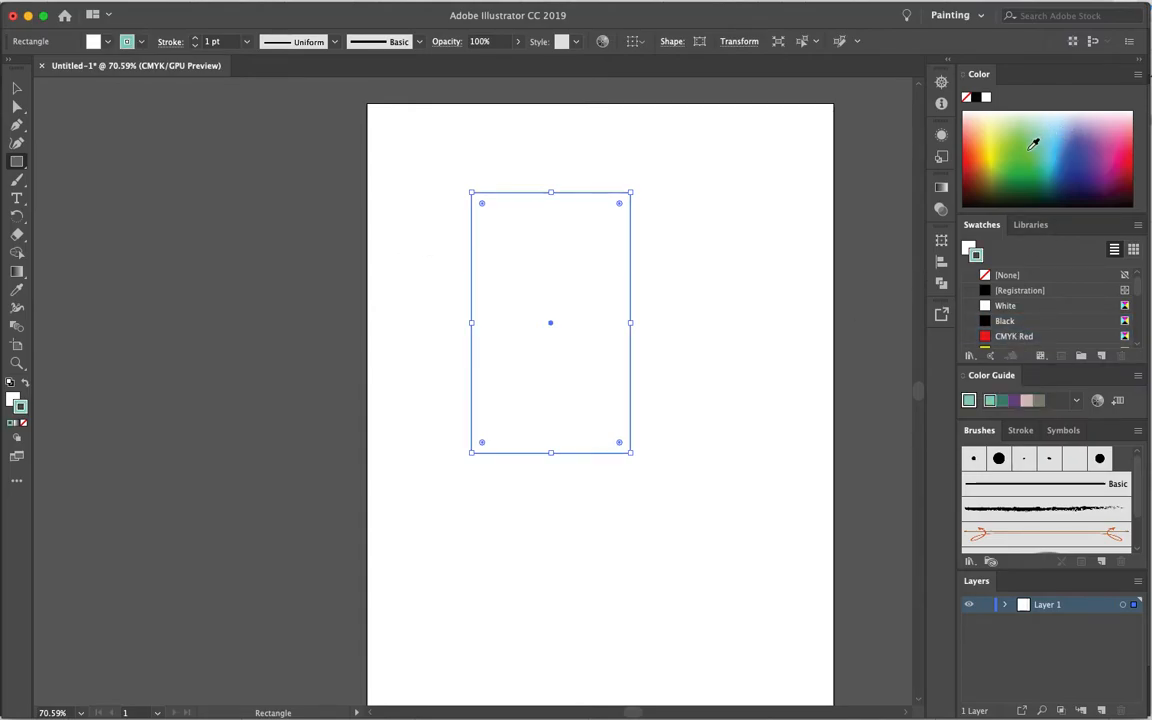
- Fill the rectangle with the CMYK Red swatch, try orange and dark blue from the color spectrum, and settle on light pink
{"action": "key", "text": "v"}
{"action": "left_click", "coordinate": [753, 254]}
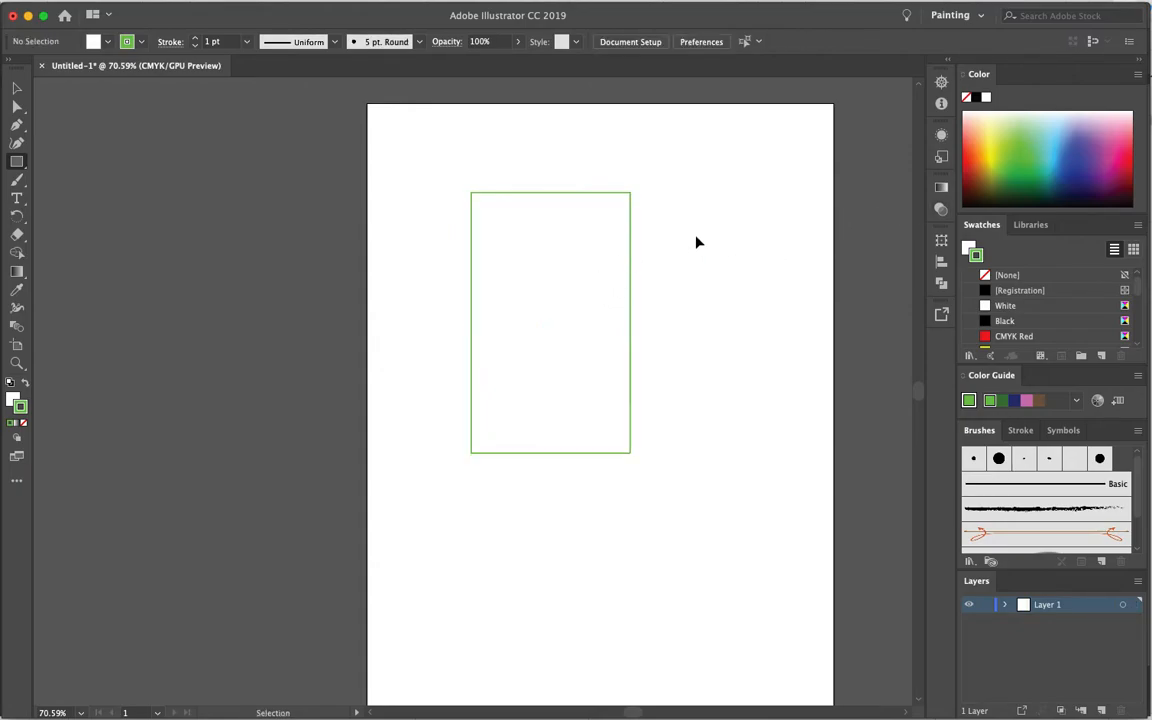
{"action": "left_click", "coordinate": [571, 260]}
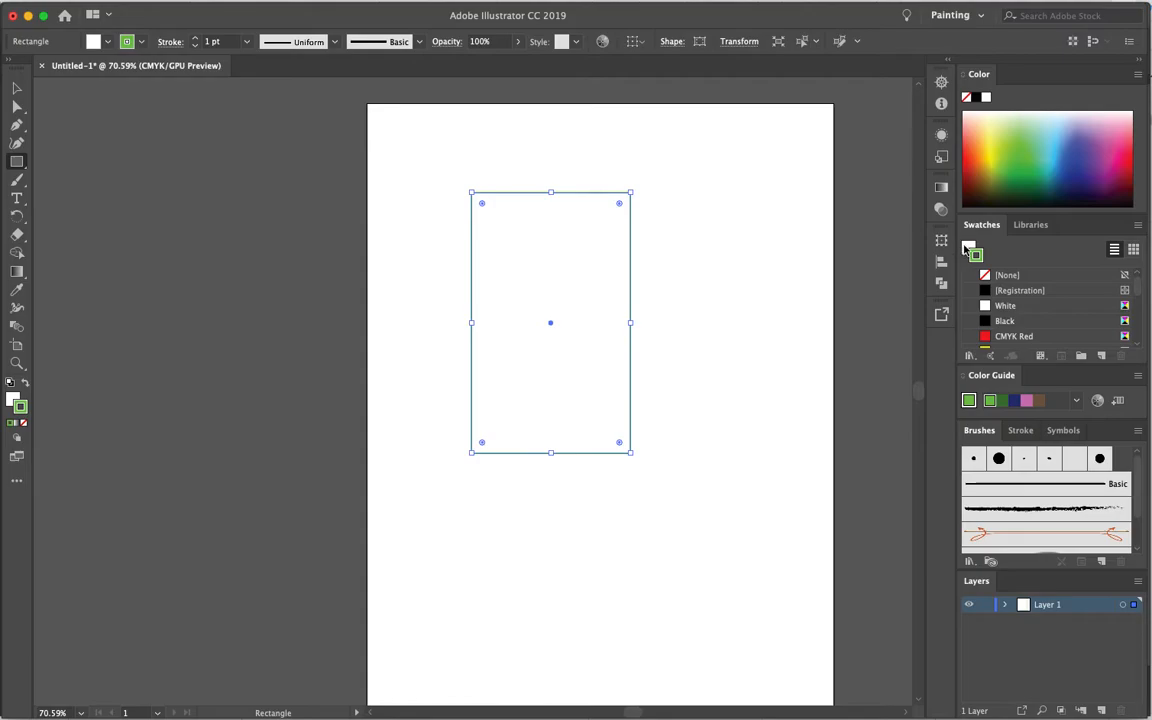
{"action": "left_click", "coordinate": [969, 247]}
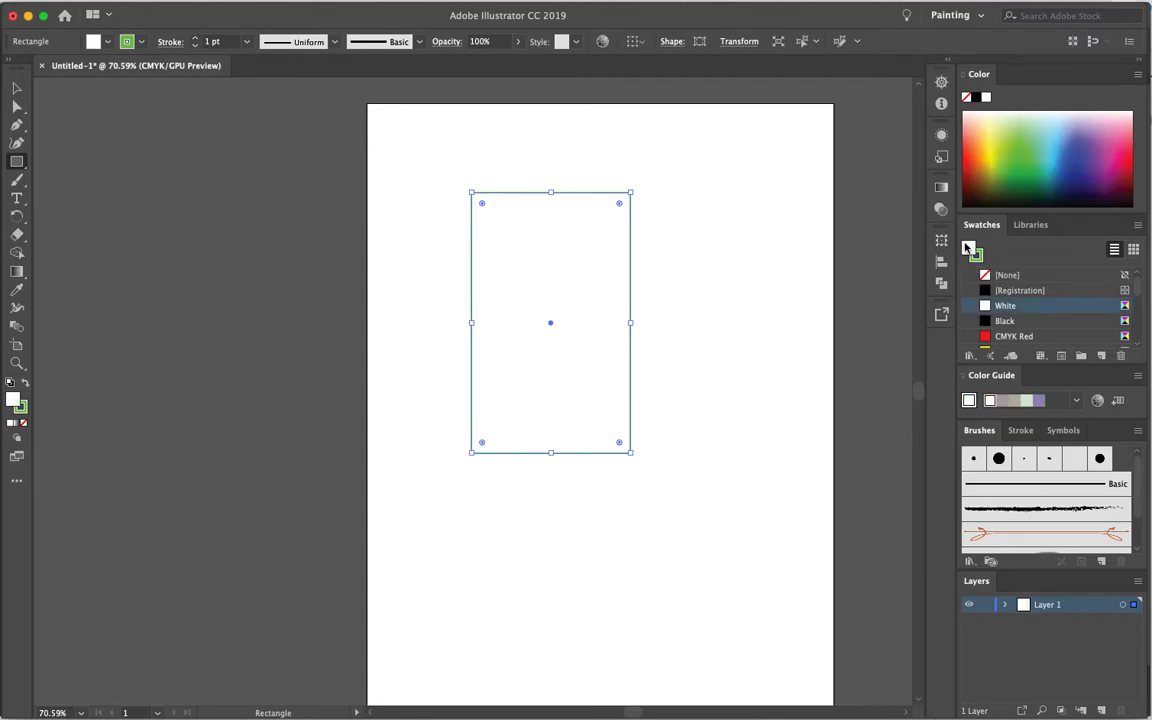
{"action": "left_click", "coordinate": [1029, 337]}
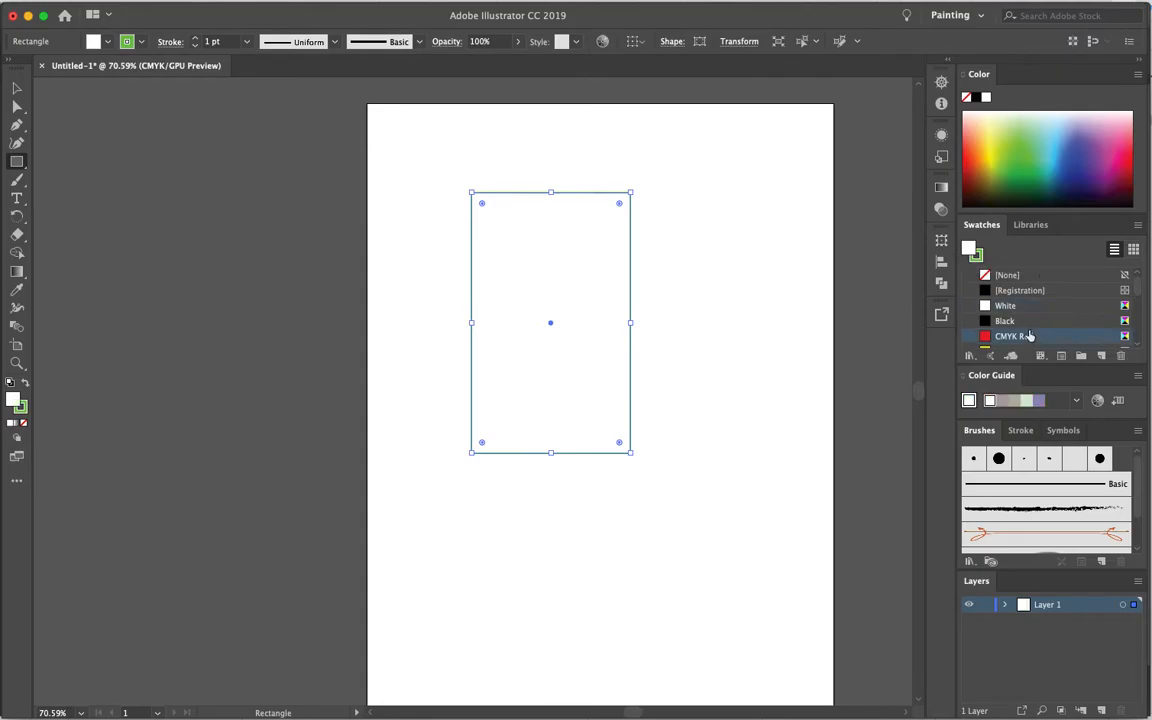
{"action": "scroll", "coordinate": [1080, 296], "scroll_direction": "down", "scroll_amount": 5}
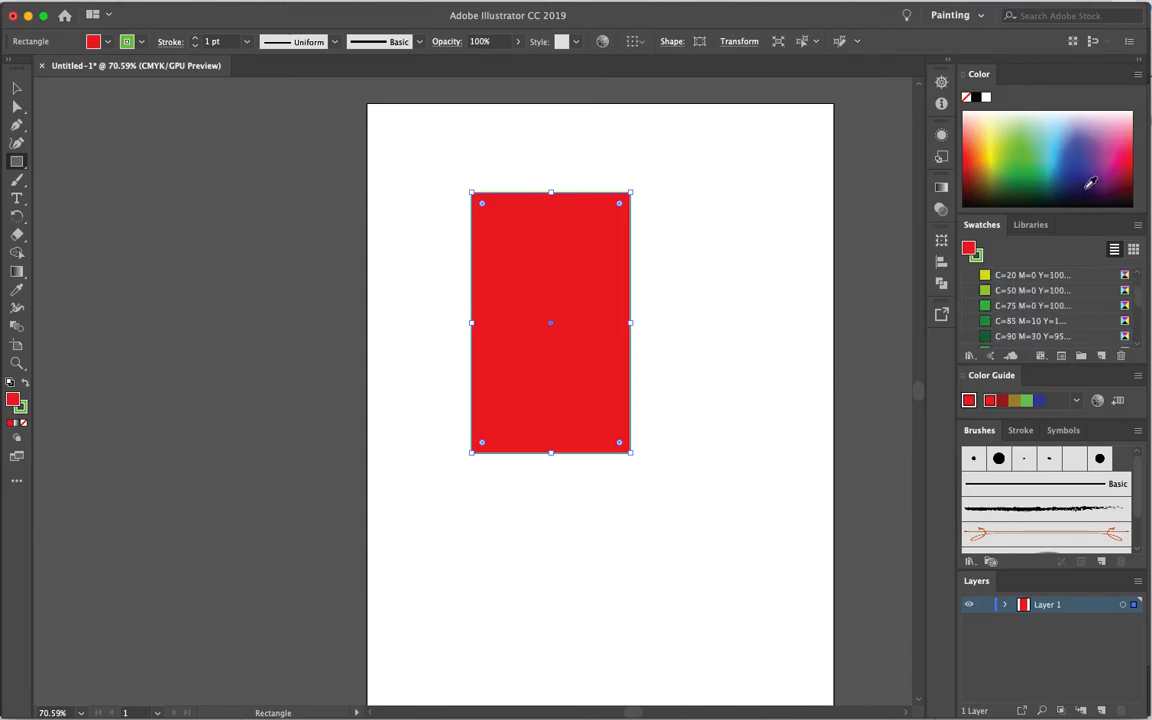
{"action": "left_click", "coordinate": [993, 145]}
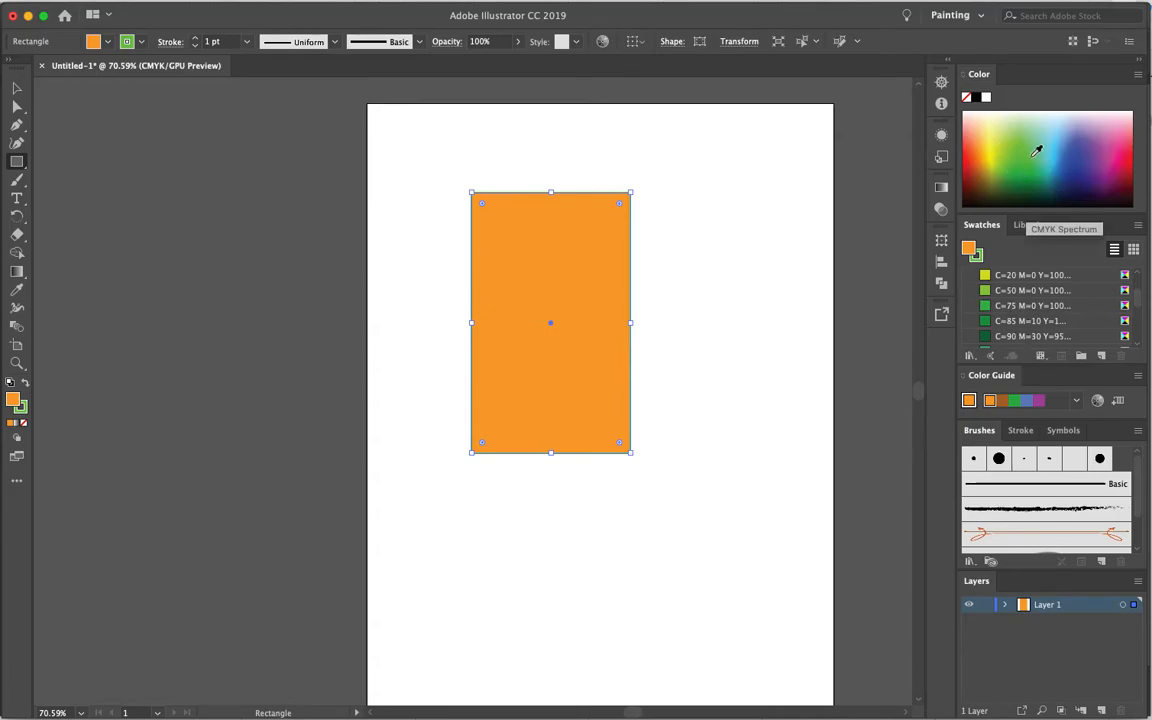
{"action": "left_click", "coordinate": [1087, 159]}
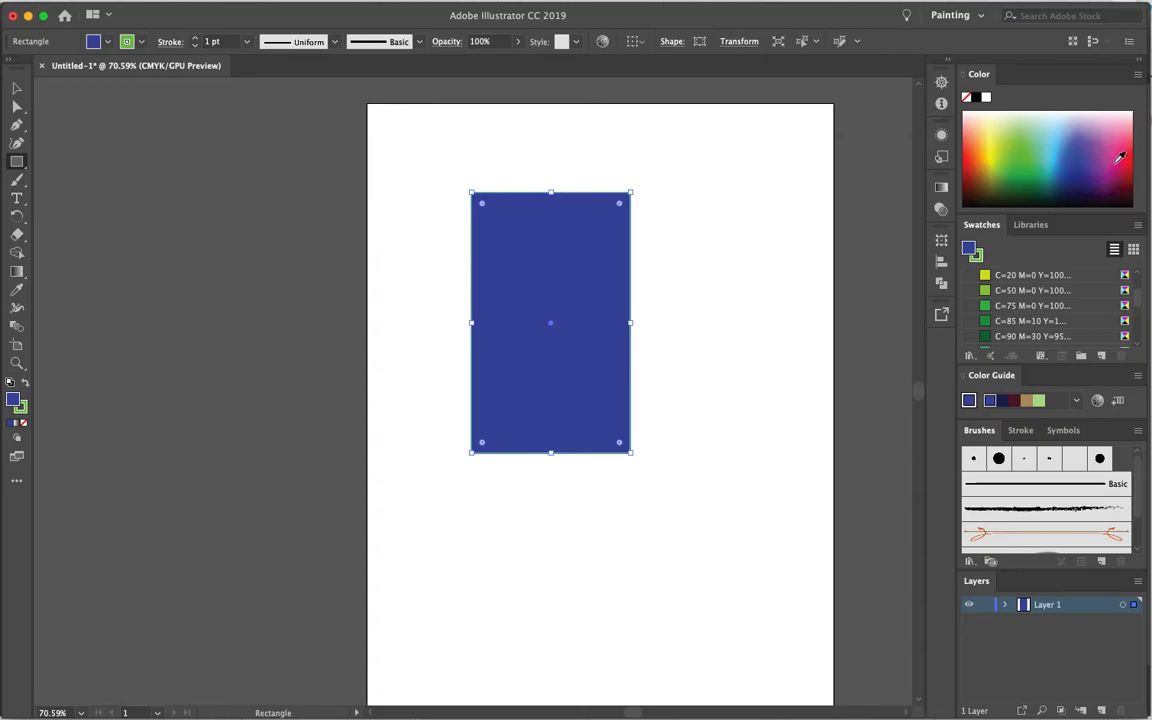
{"action": "left_click", "coordinate": [1122, 127]}
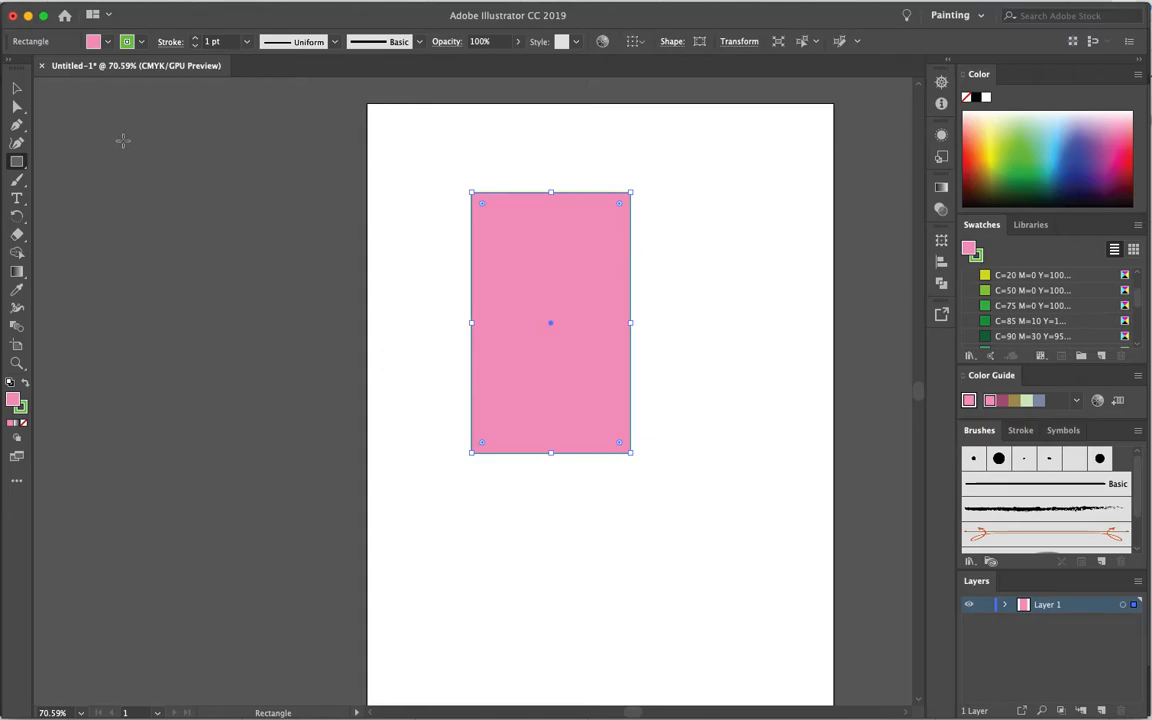
- Draw a tall ellipse about 166 x 237 pt beside the rectangle with the Ellipse tool
{"action": "left_click", "coordinate": [17, 163]}
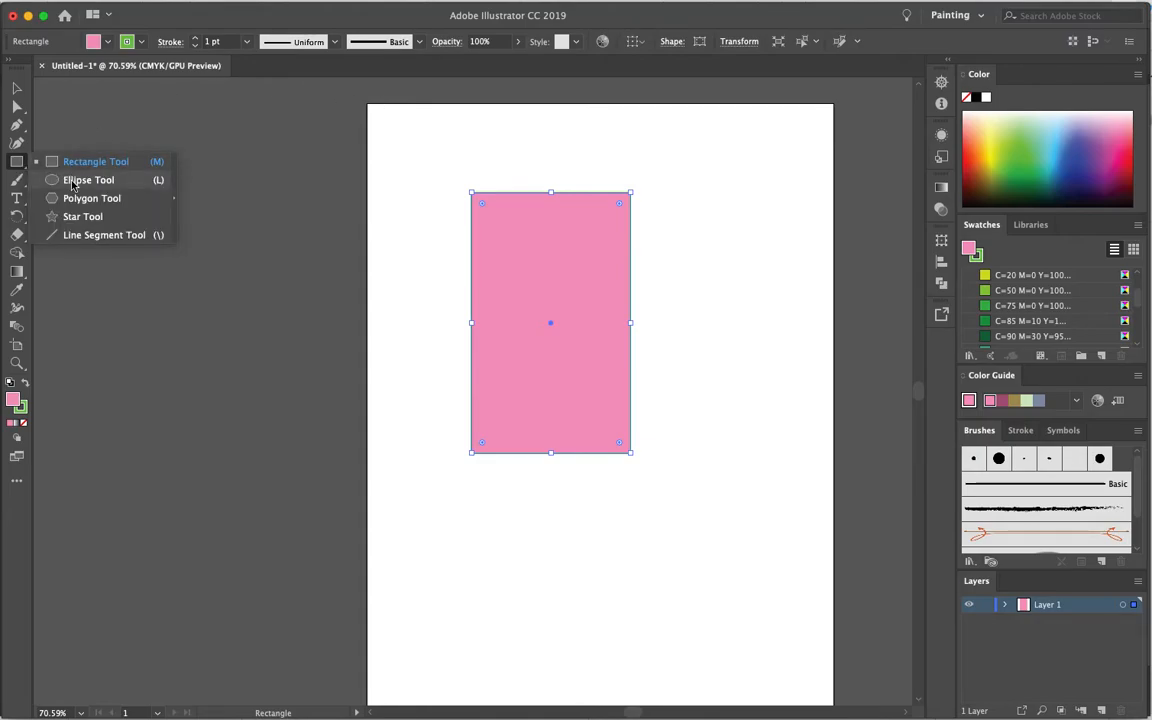
{"action": "left_click", "coordinate": [72, 184]}
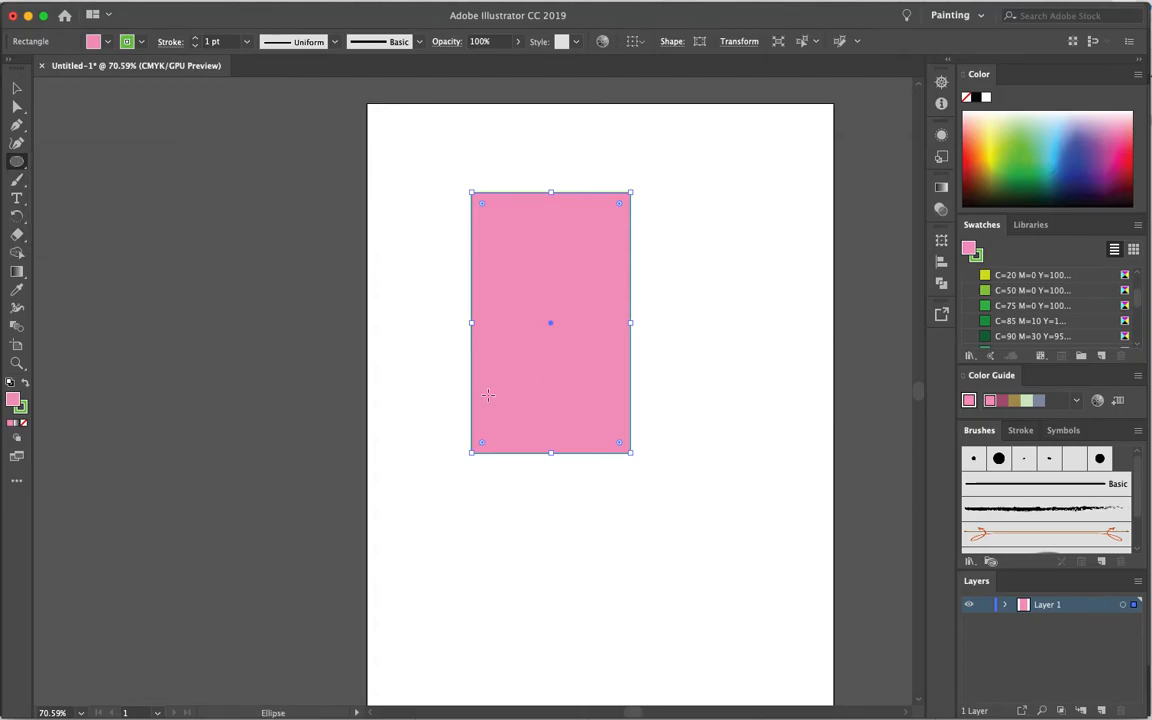
{"action": "left_click_drag", "start_coordinate": [663, 198], "coordinate": [791, 379]}
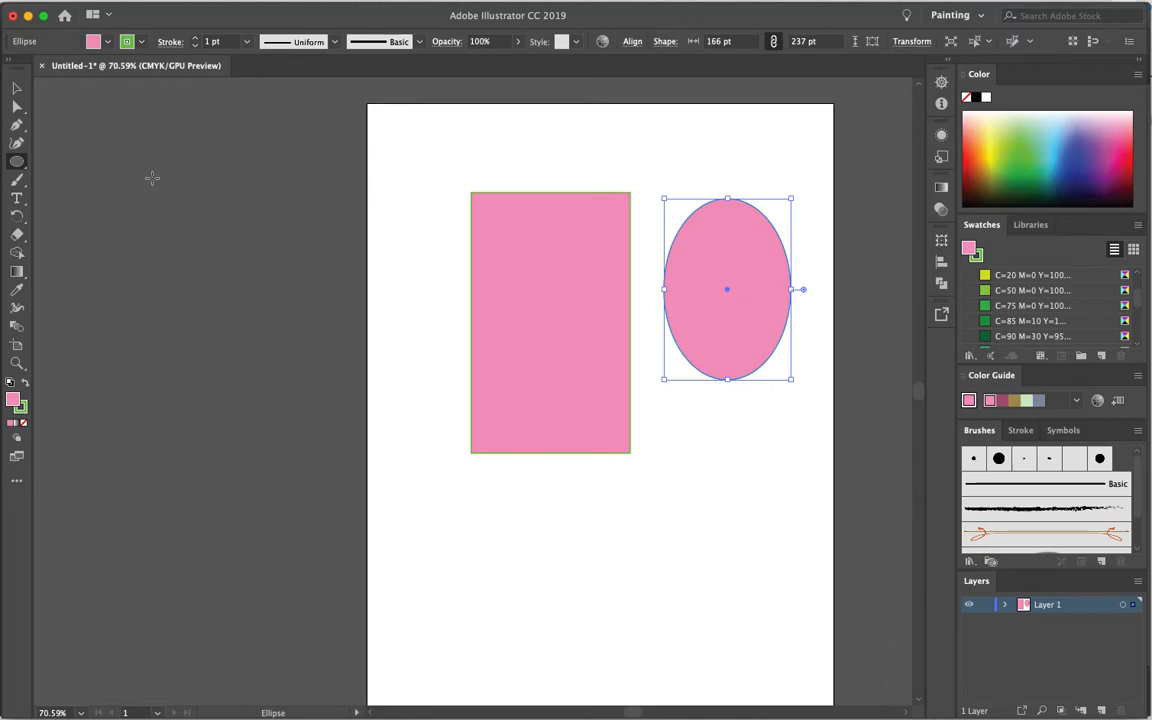
- Fill the ellipse with green from the color spectrum and move it so it overlaps the rectangle's upper-right corner
{"action": "left_click", "coordinate": [16, 88]}
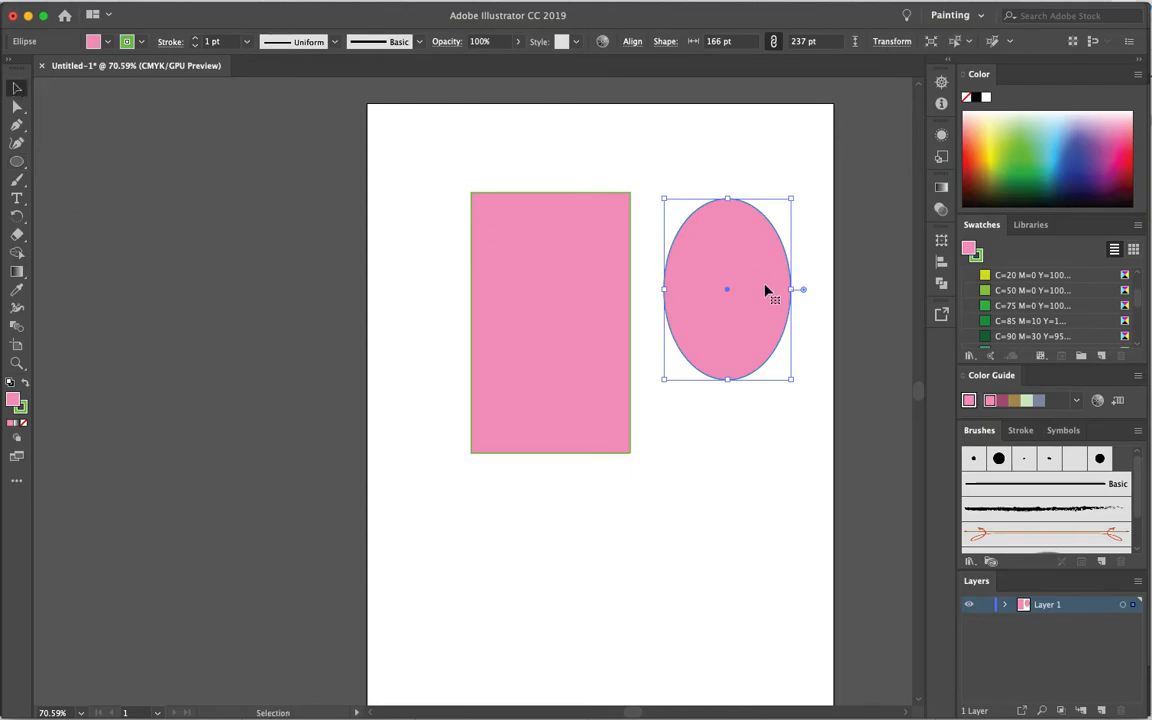
{"action": "left_click", "coordinate": [1030, 155]}
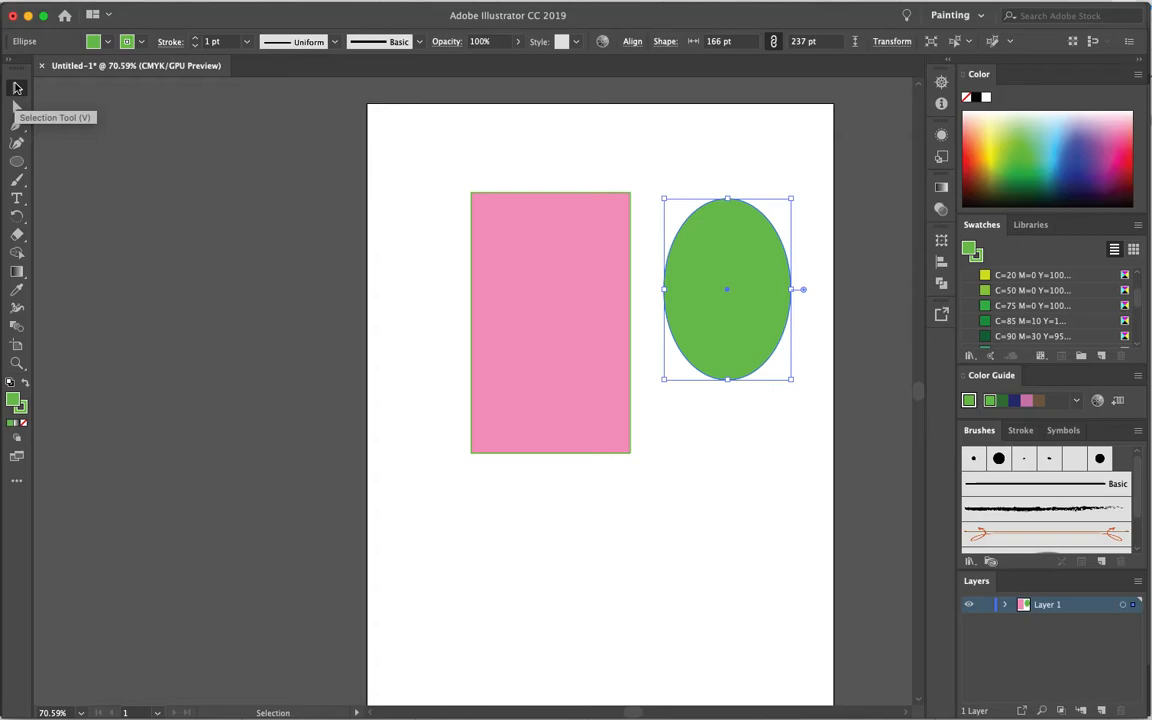
{"action": "left_click_drag", "start_coordinate": [728, 279], "coordinate": [602, 220]}
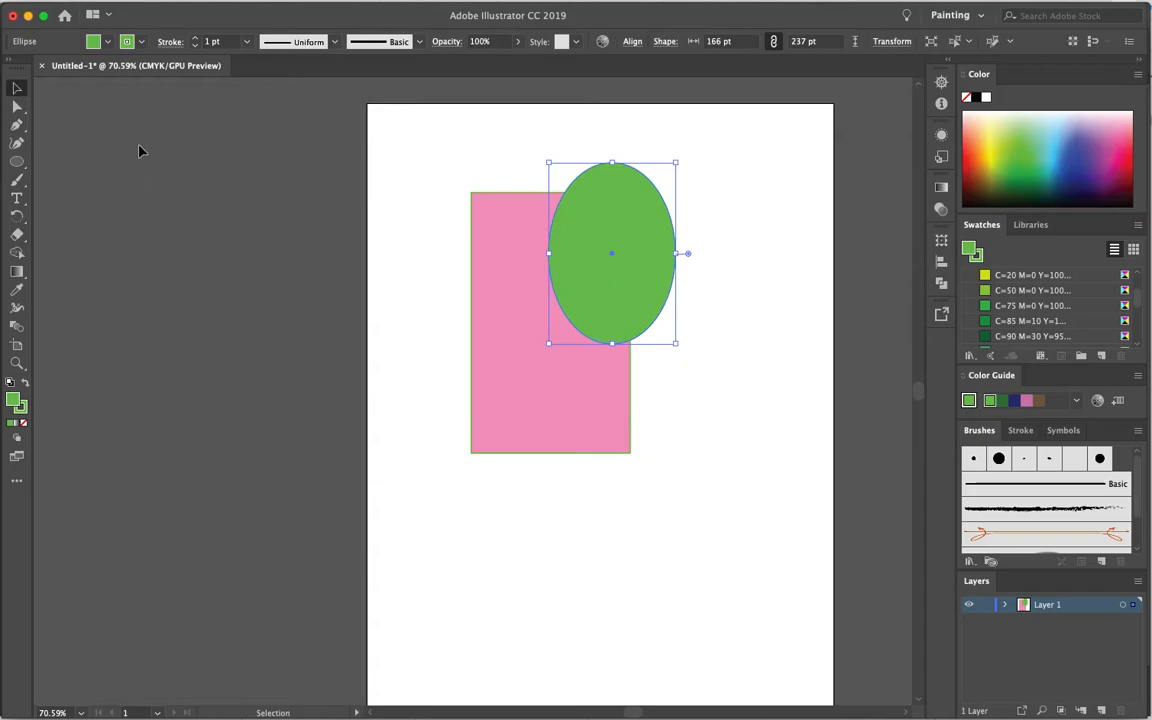
- Draw a perfect circle about 251 pt wide overlapping the ellipse and rectangle, and fill it with dark blue from the spectrum
{"action": "left_click", "coordinate": [17, 161]}
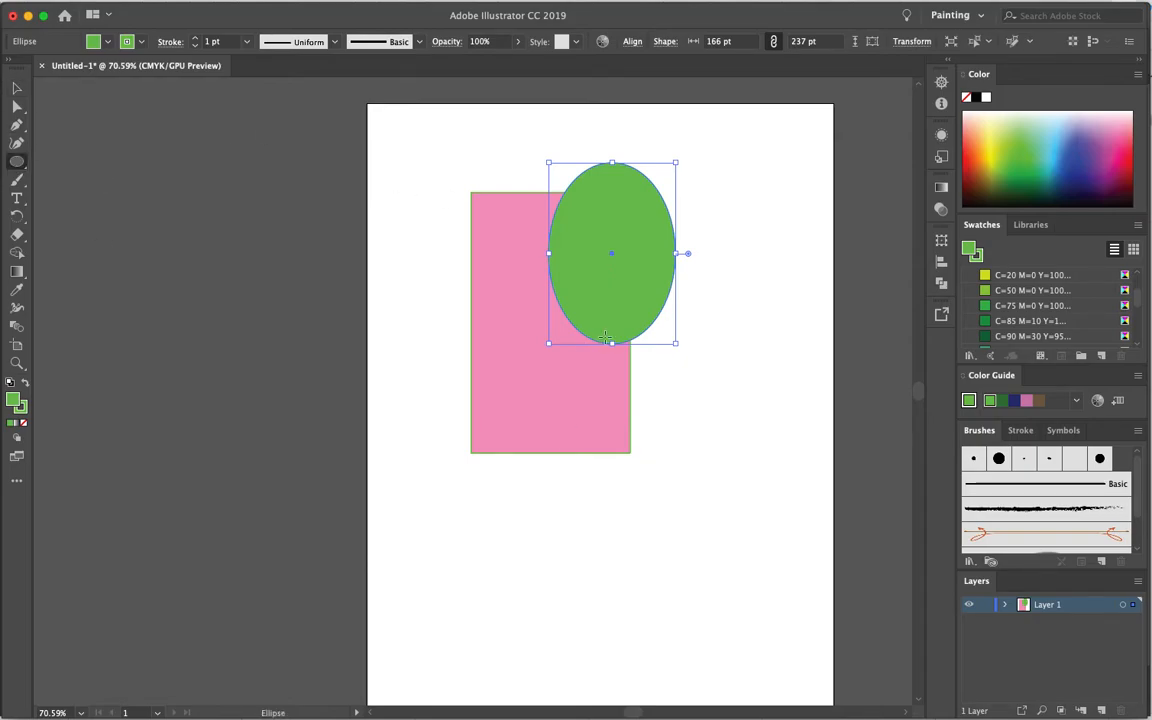
{"action": "left_click_drag", "start_coordinate": [579, 279], "coordinate": [772, 465]}
{"action": "key", "text": "shift"}
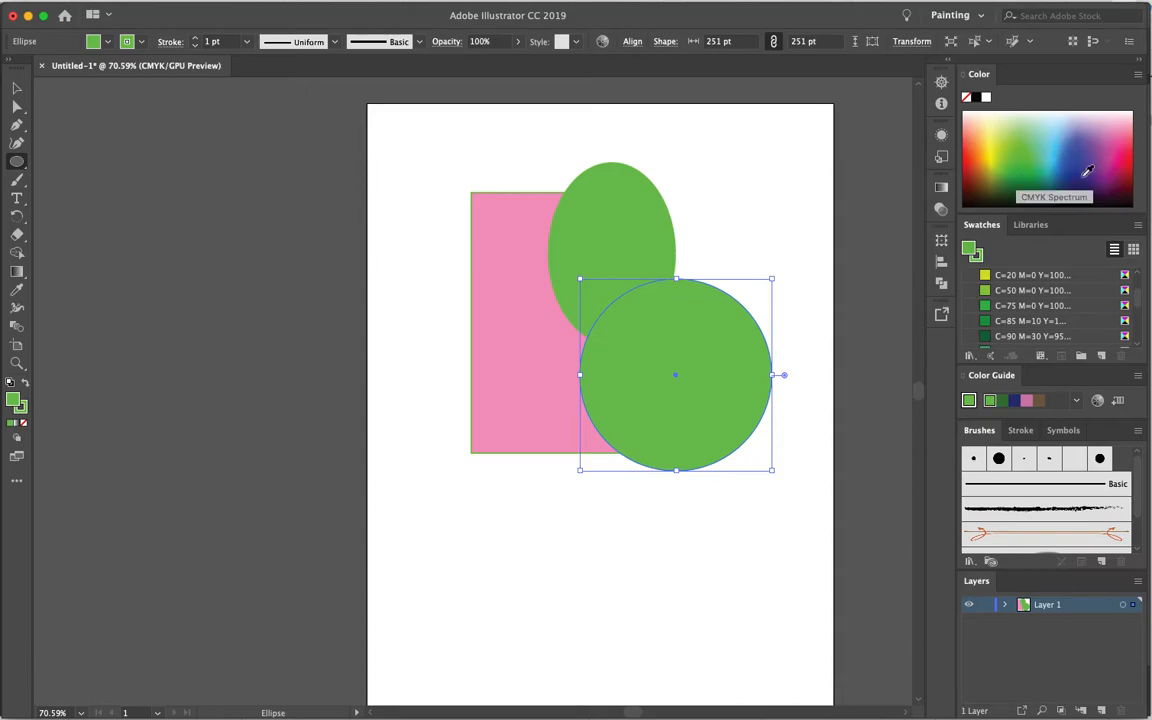
{"action": "left_click", "coordinate": [1076, 174]}
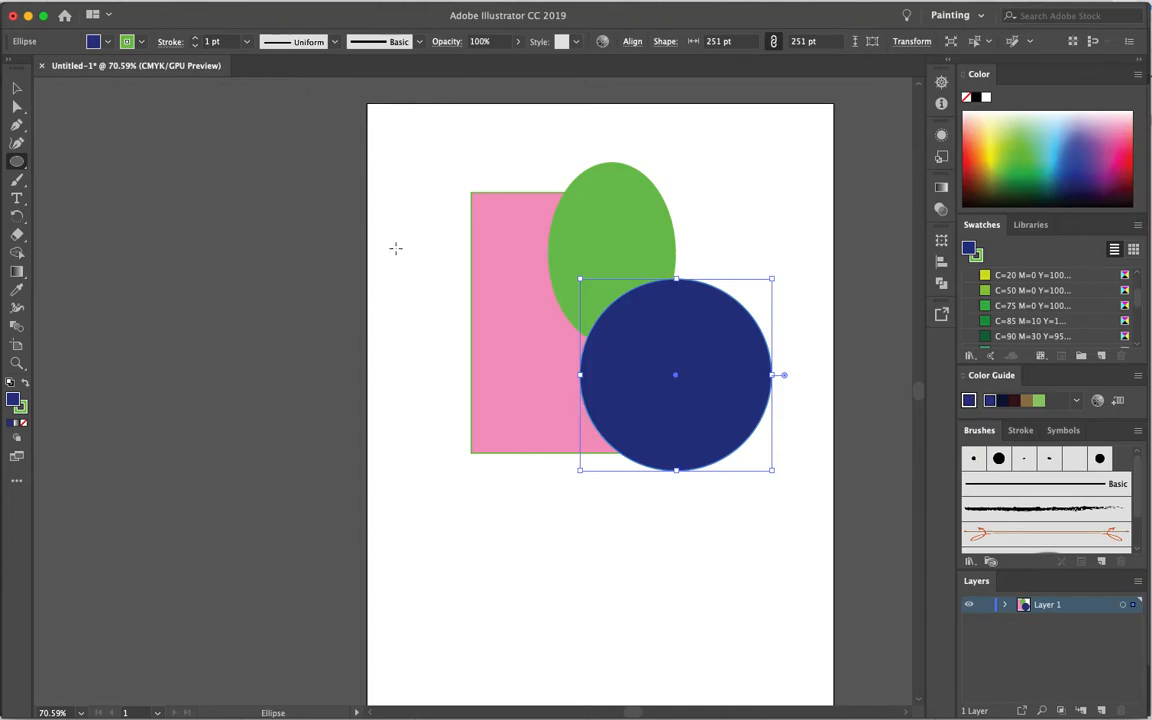
{"action": "left_click", "coordinate": [16, 91]}
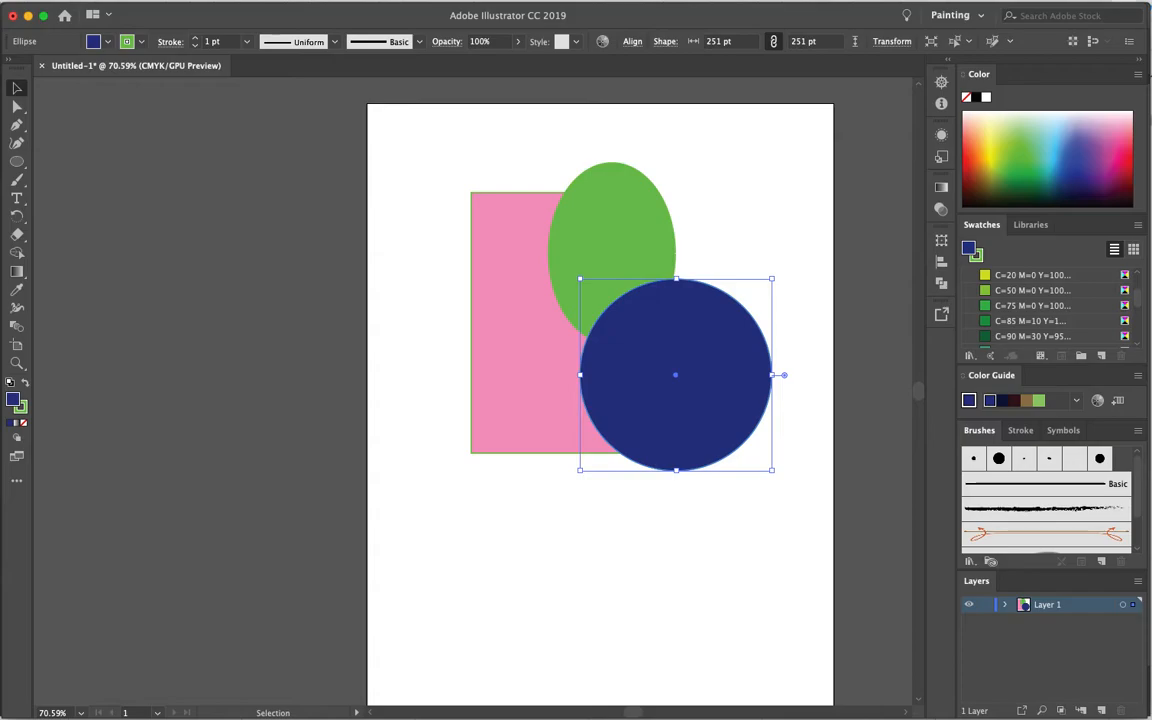
{"action": "left_click", "coordinate": [53, 1]}
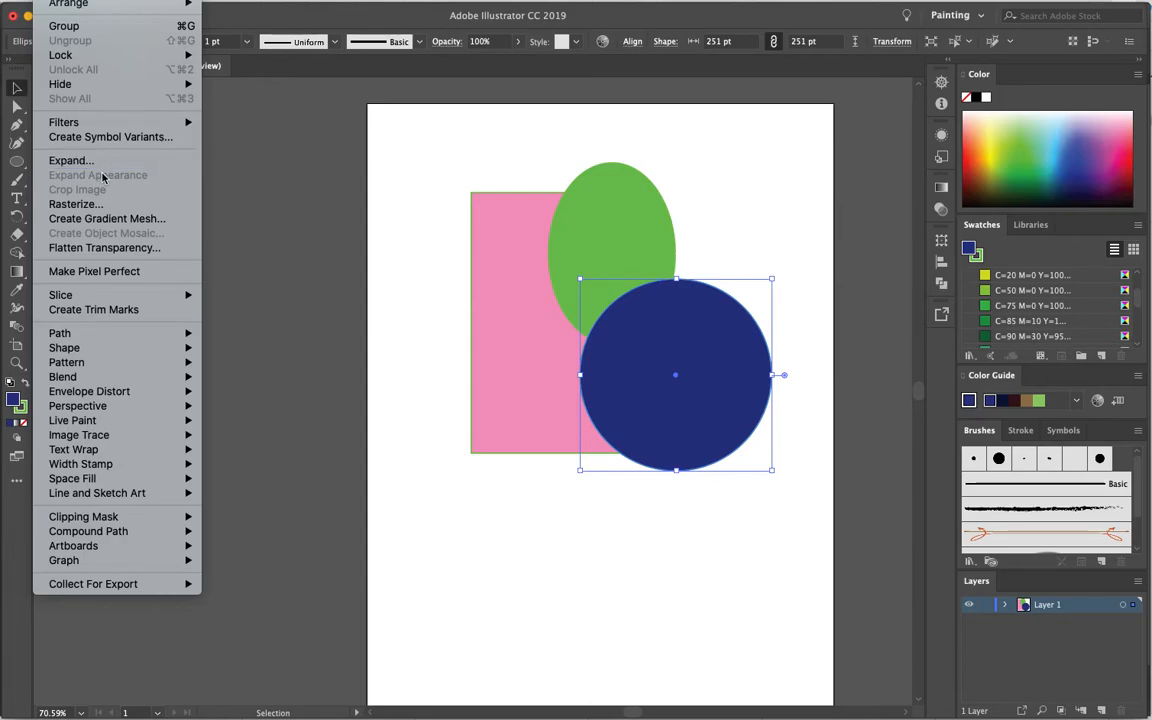
{"action": "mouse_move", "coordinate": [112, 340]}
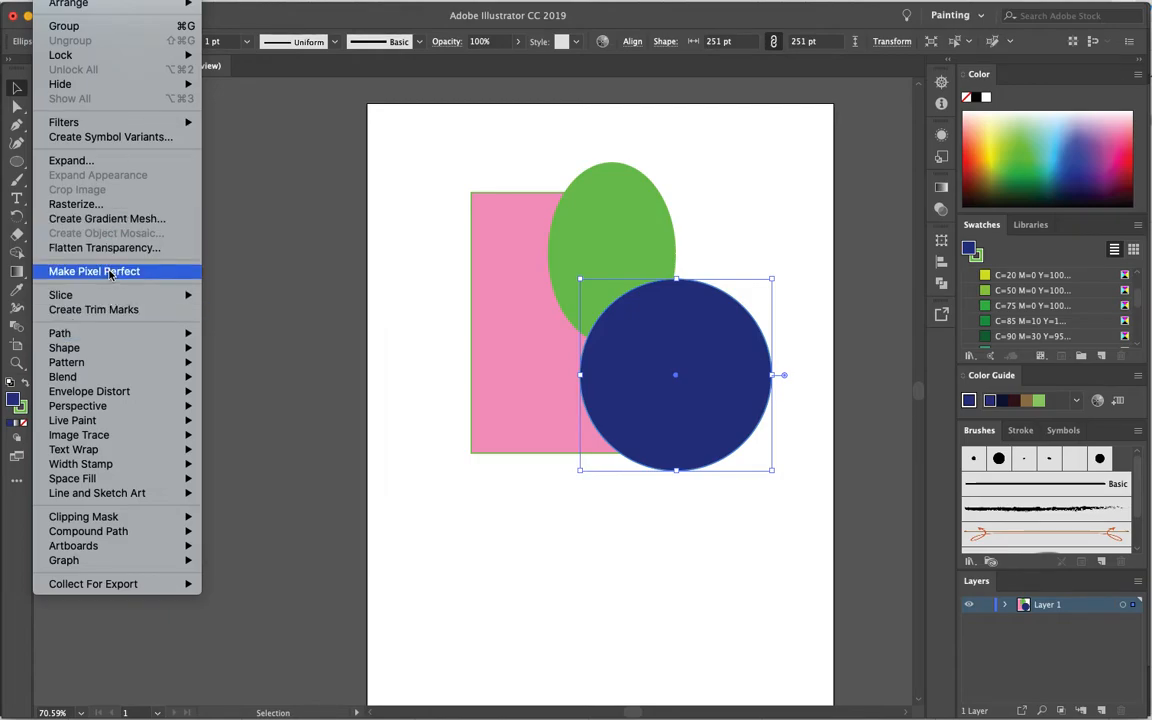
{"action": "mouse_move", "coordinate": [101, 377]}
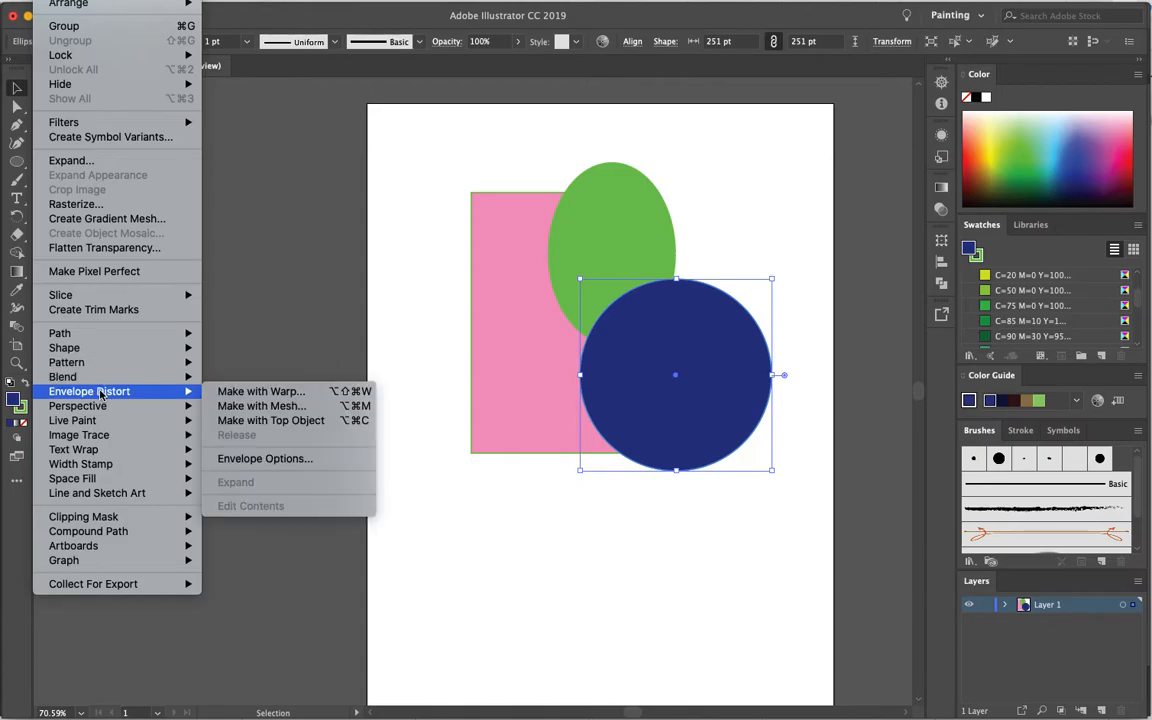
{"action": "left_click", "coordinate": [316, 331]}
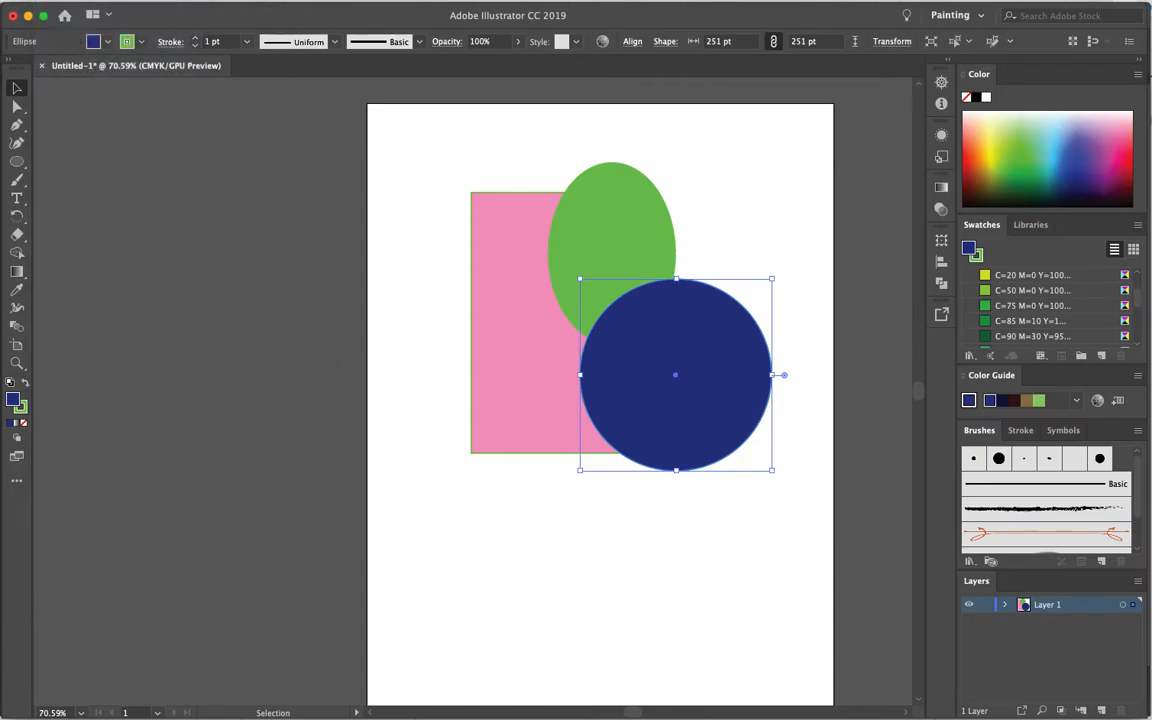
{"action": "left_click", "coordinate": [137, 0]}
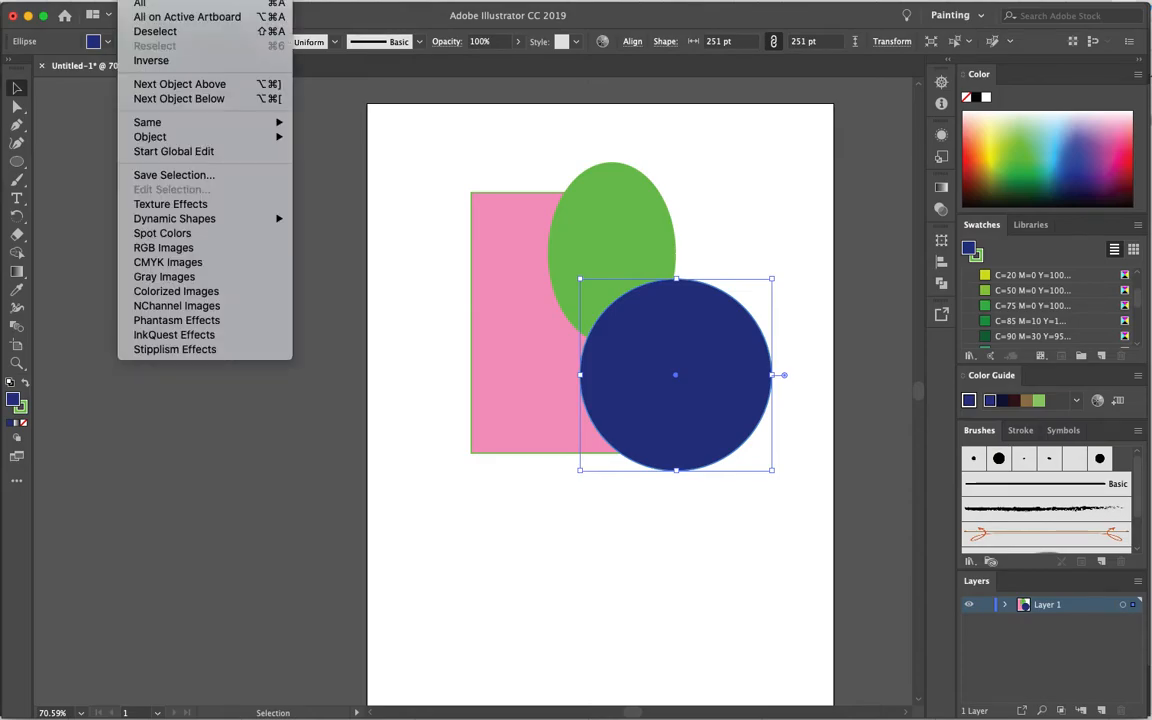
{"action": "left_click", "coordinate": [137, 0]}
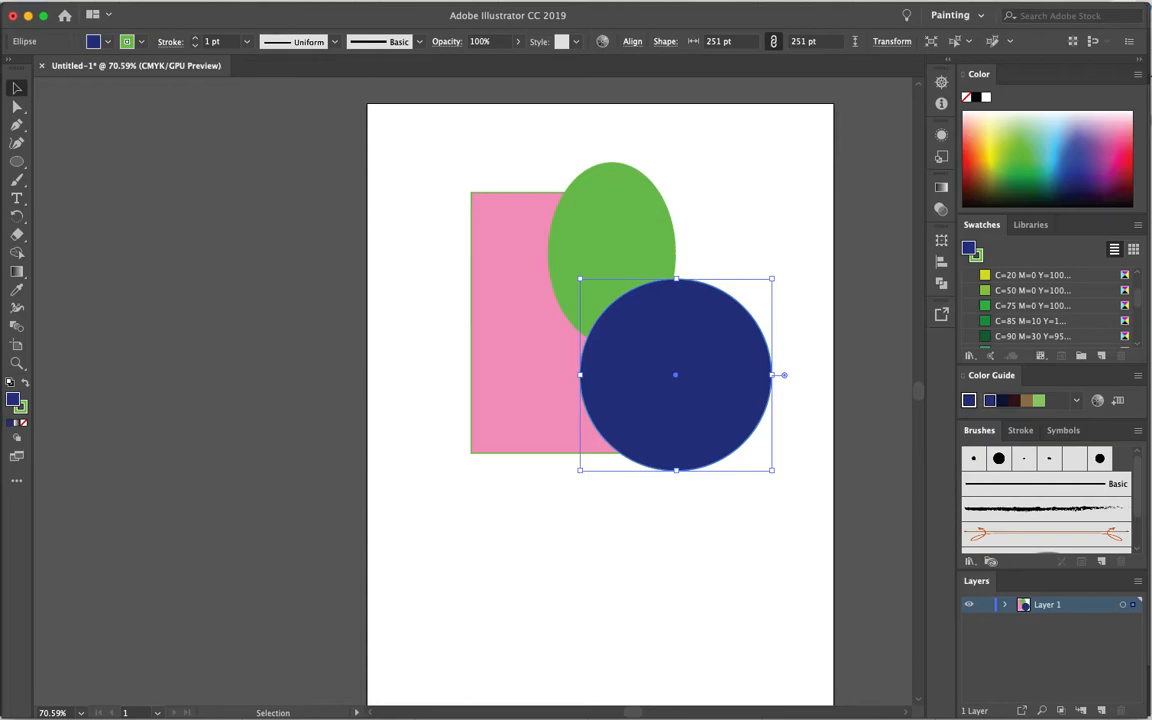
- Send the dark blue circle backward one level so it sits behind the ellipse, and move it slightly up
{"action": "left_click", "coordinate": [52, 0]}
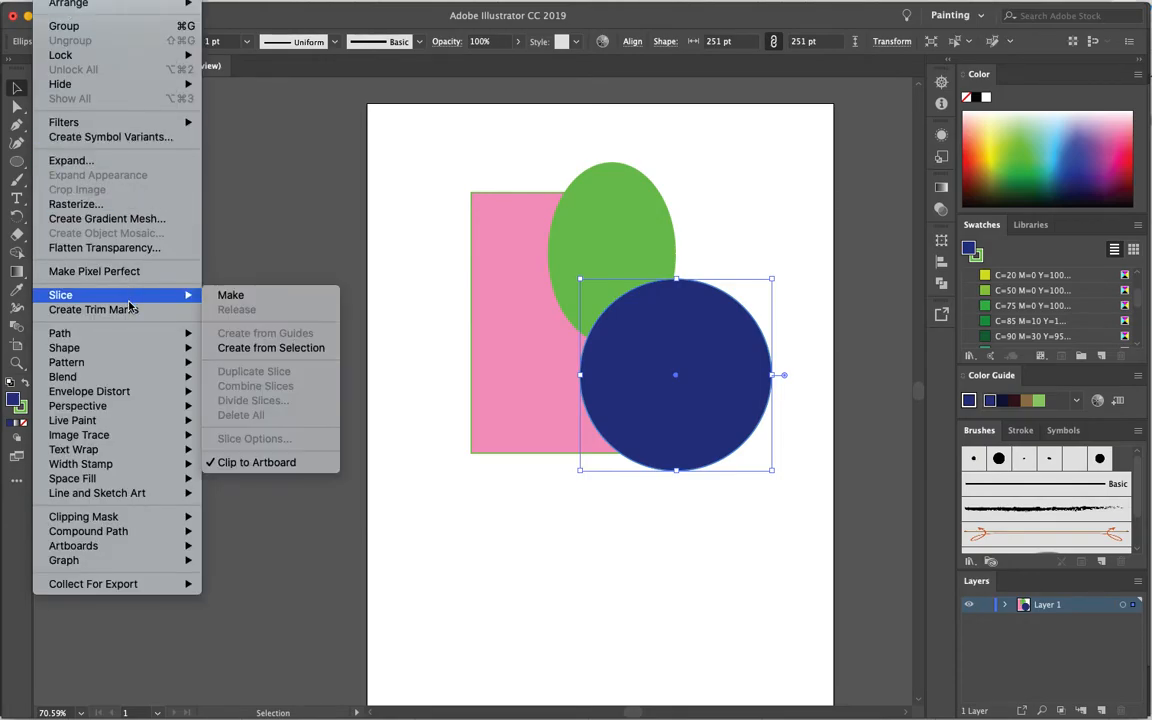
{"action": "mouse_move", "coordinate": [160, 3]}
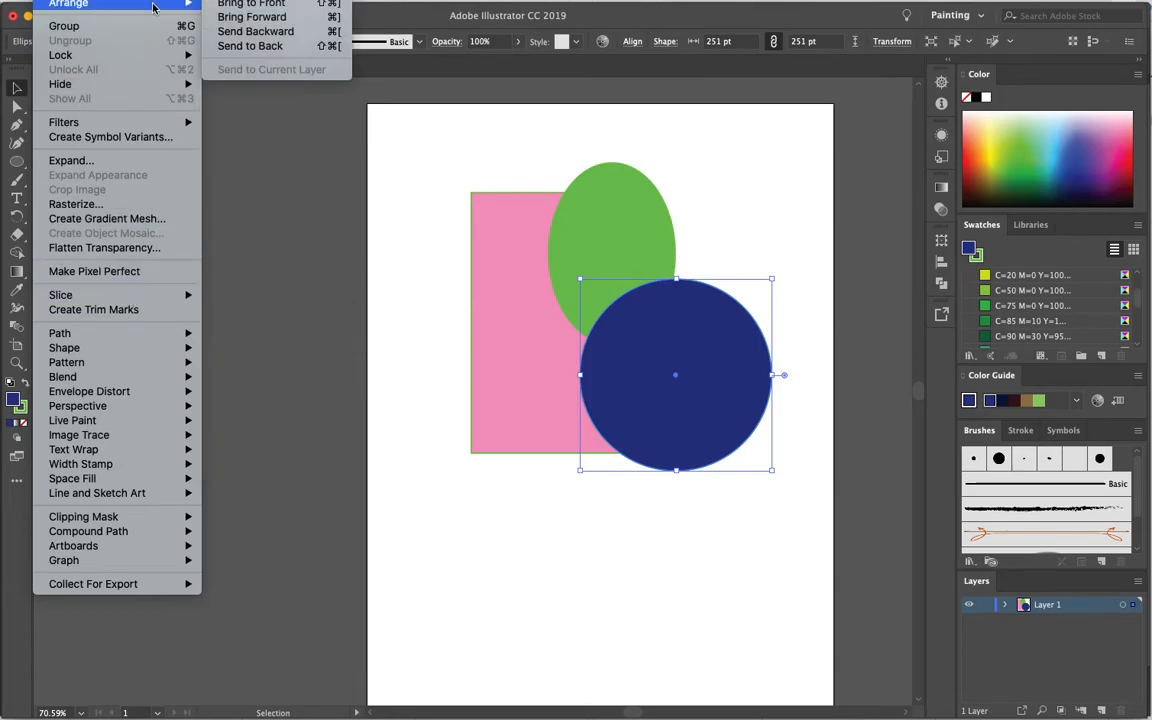
{"action": "left_click", "coordinate": [247, 33]}
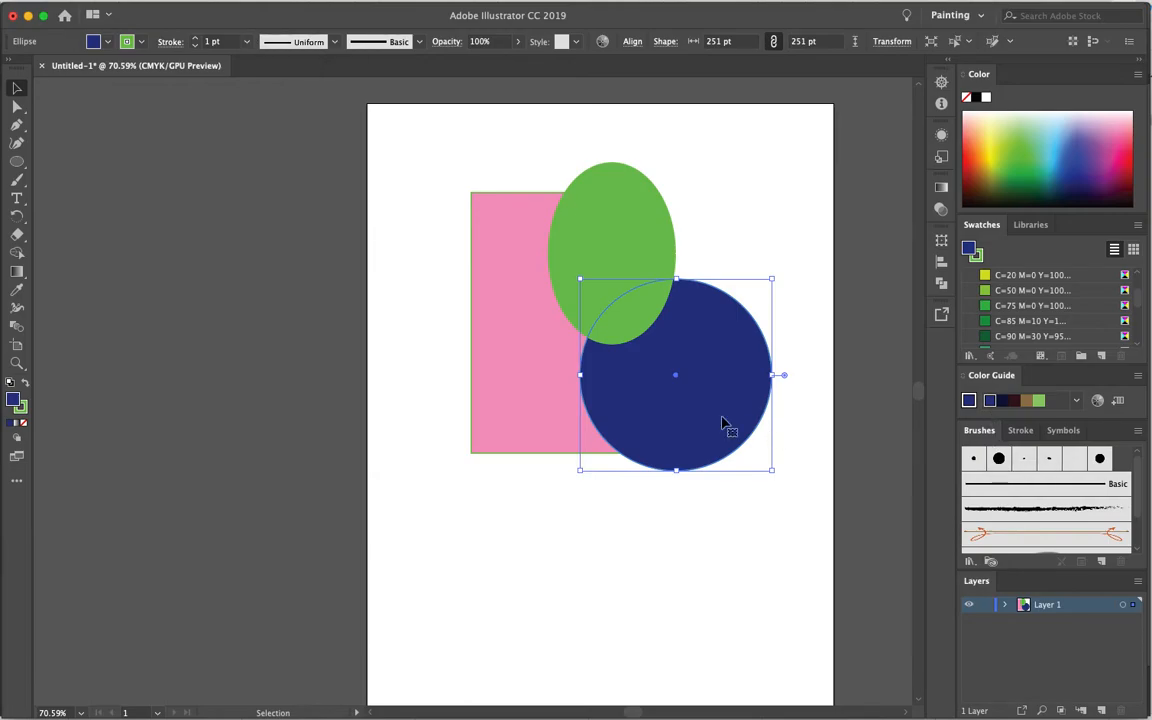
{"action": "left_click_drag", "start_coordinate": [727, 424], "coordinate": [726, 385]}
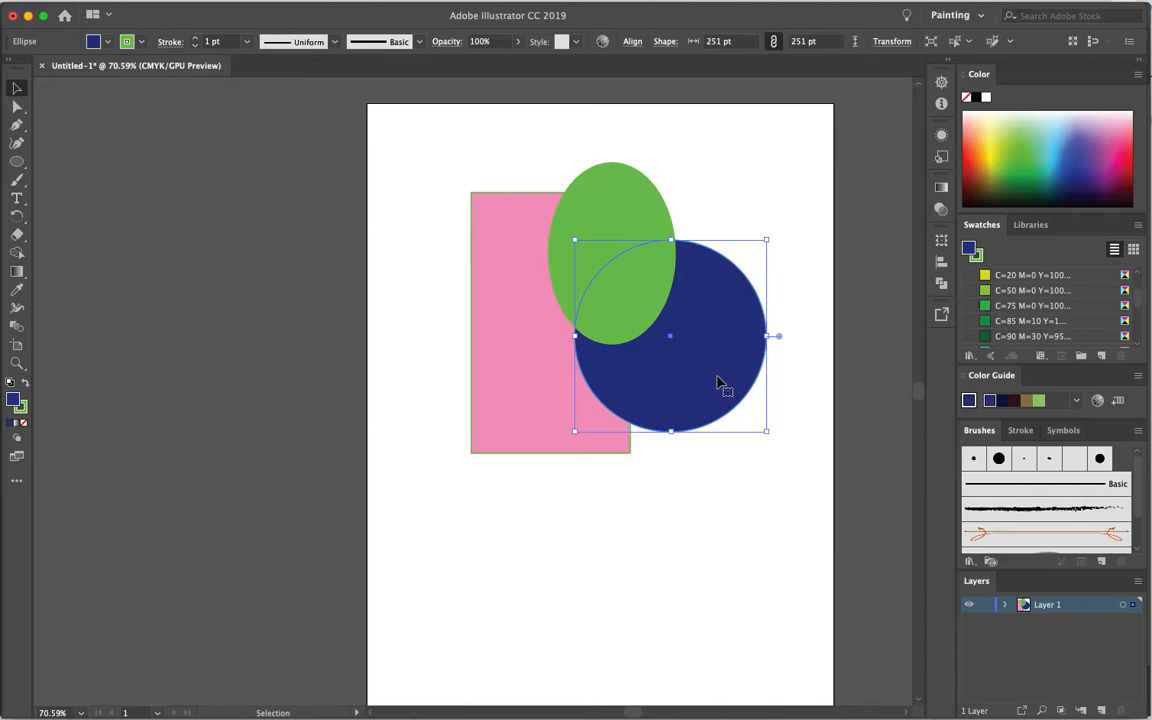
{"action": "scroll", "coordinate": [718, 383], "scroll_direction": "up", "scroll_amount": 1}
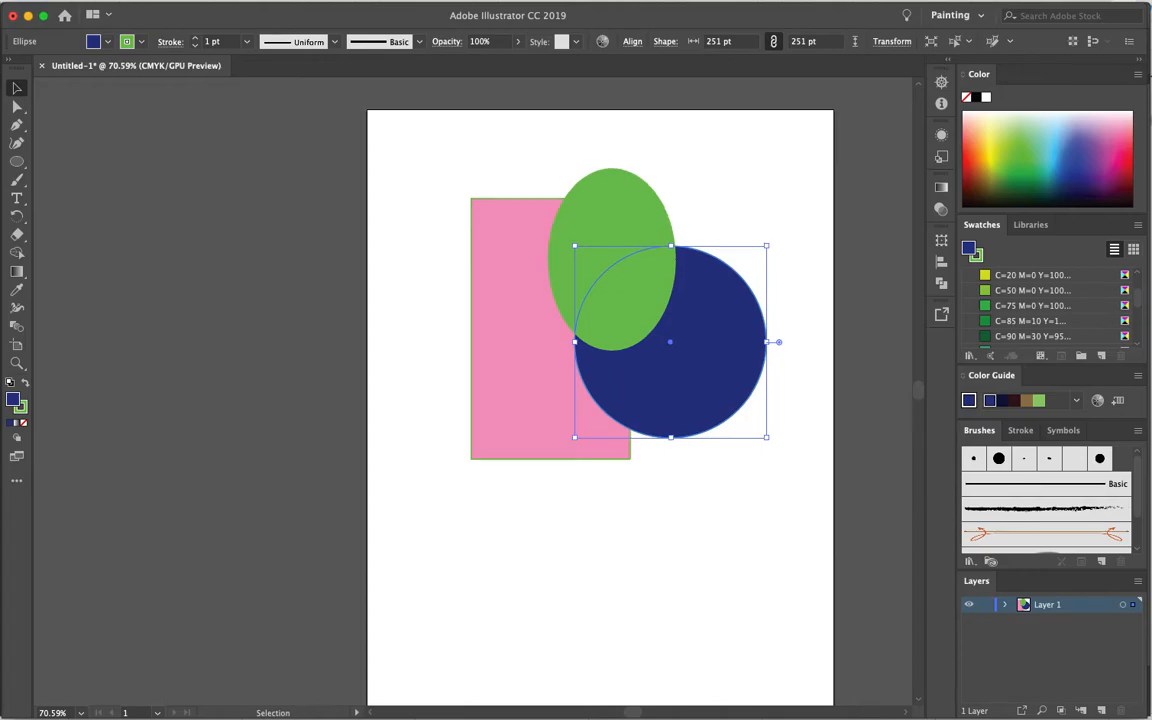
- Send the dark blue circle to the back, behind both the ellipse and the rectangle
{"action": "left_click", "coordinate": [54, 0]}
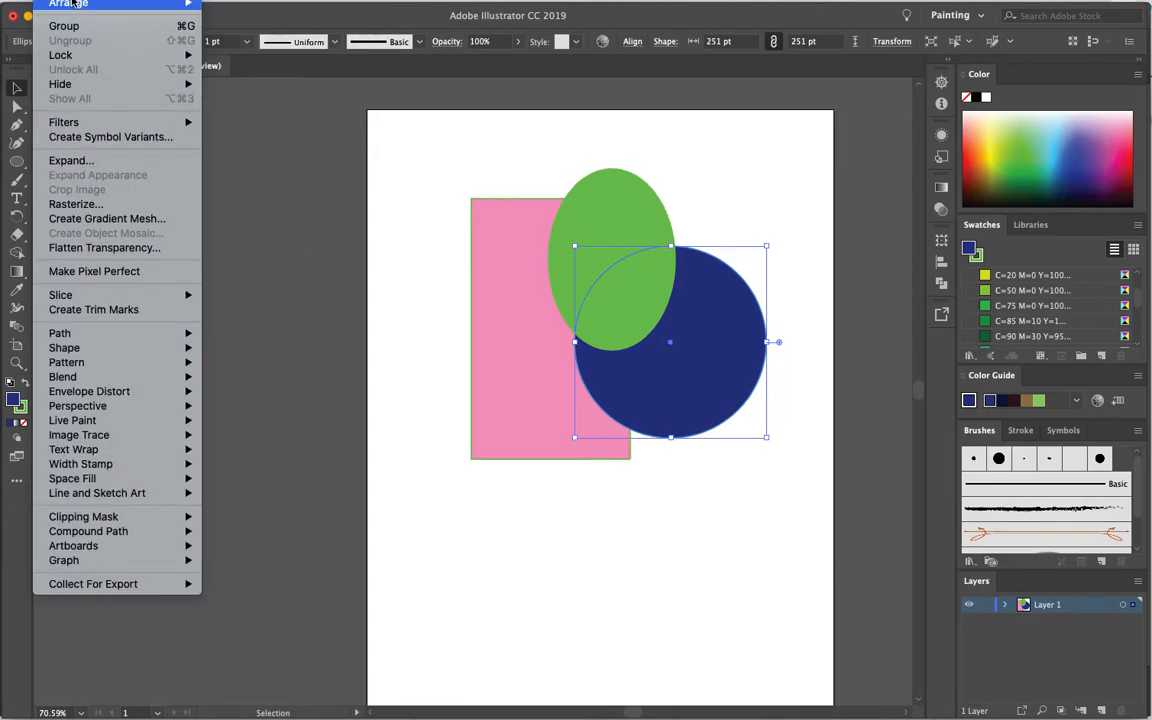
{"action": "mouse_move", "coordinate": [72, 3]}
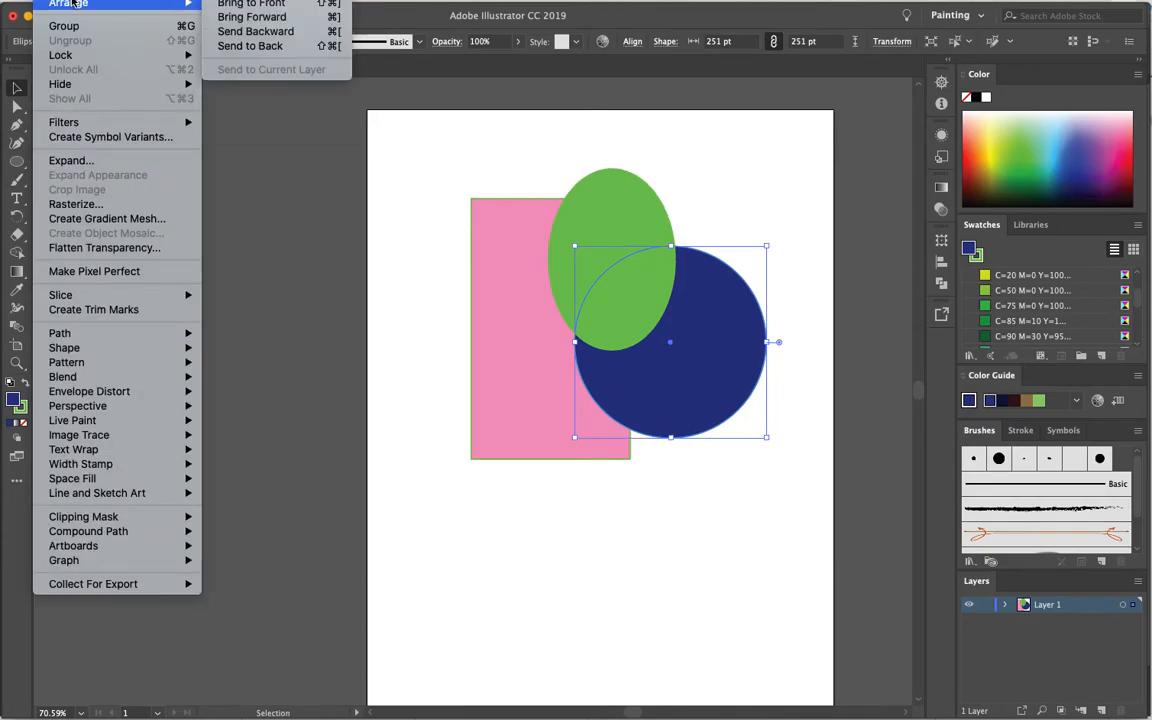
{"action": "left_click", "coordinate": [283, 45]}
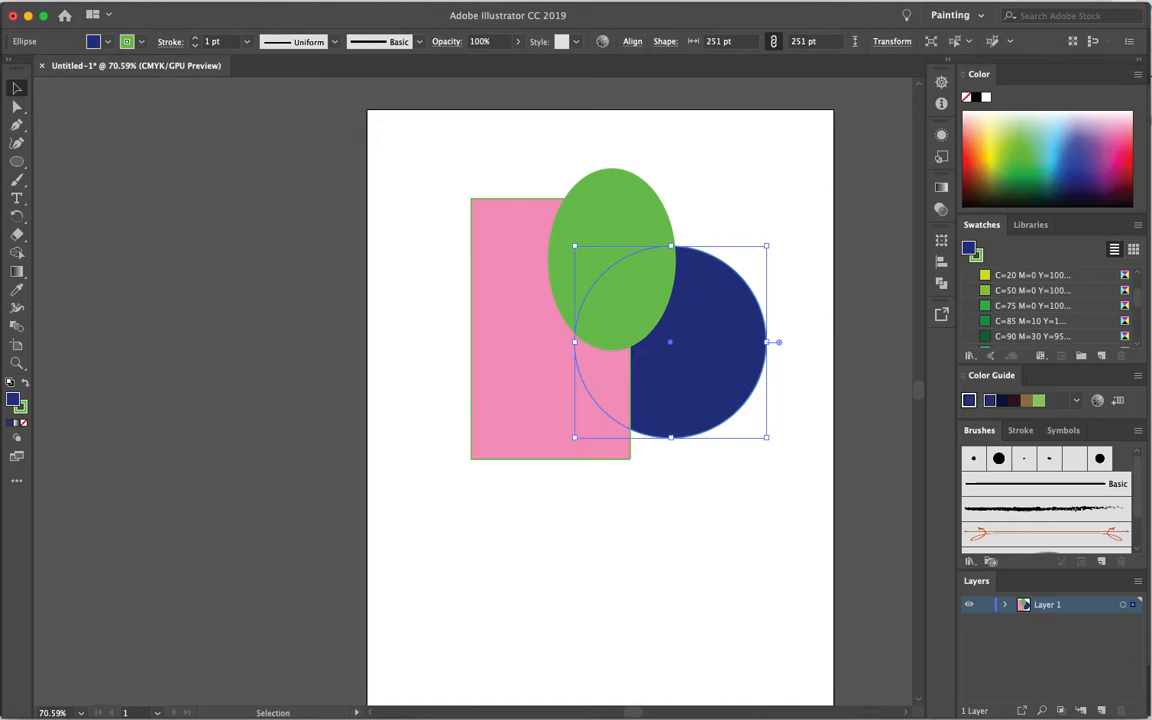
- Bring the dark blue circle to the front of the ellipse and the rectangle
{"action": "left_click", "coordinate": [54, 0]}
{"action": "mouse_move", "coordinate": [60, 3]}
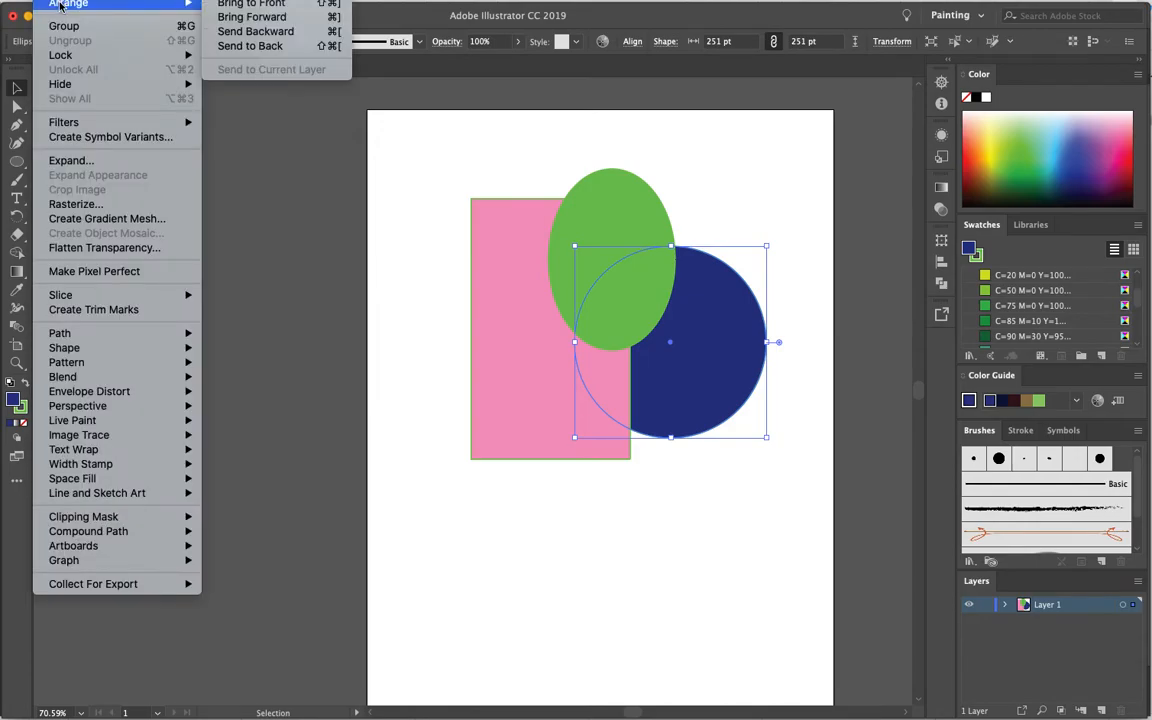
{"action": "left_click", "coordinate": [255, 4]}
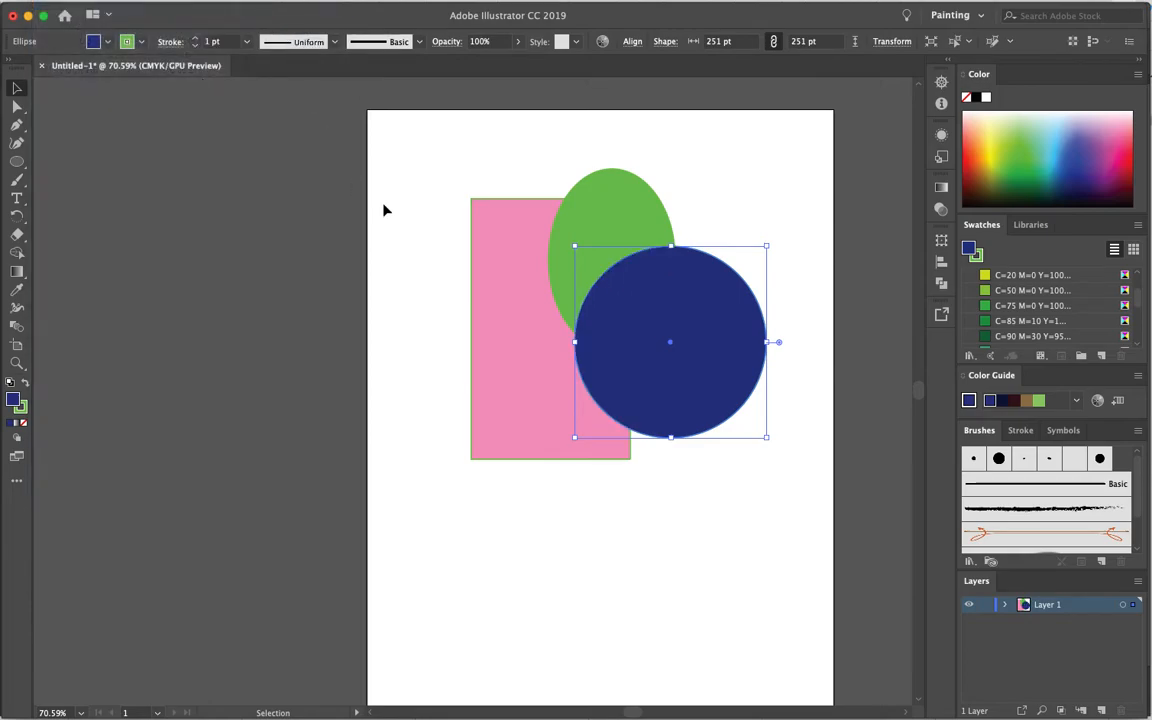
{"action": "left_click", "coordinate": [138, 2]}
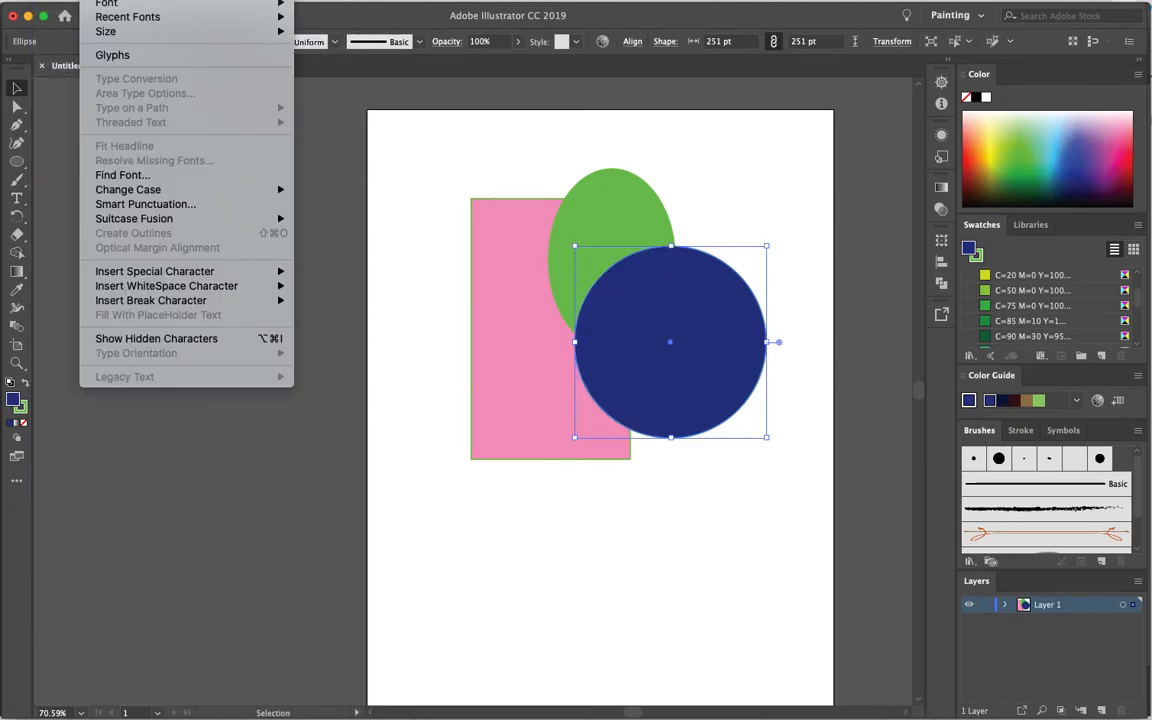
{"action": "key", "text": "Escape"}
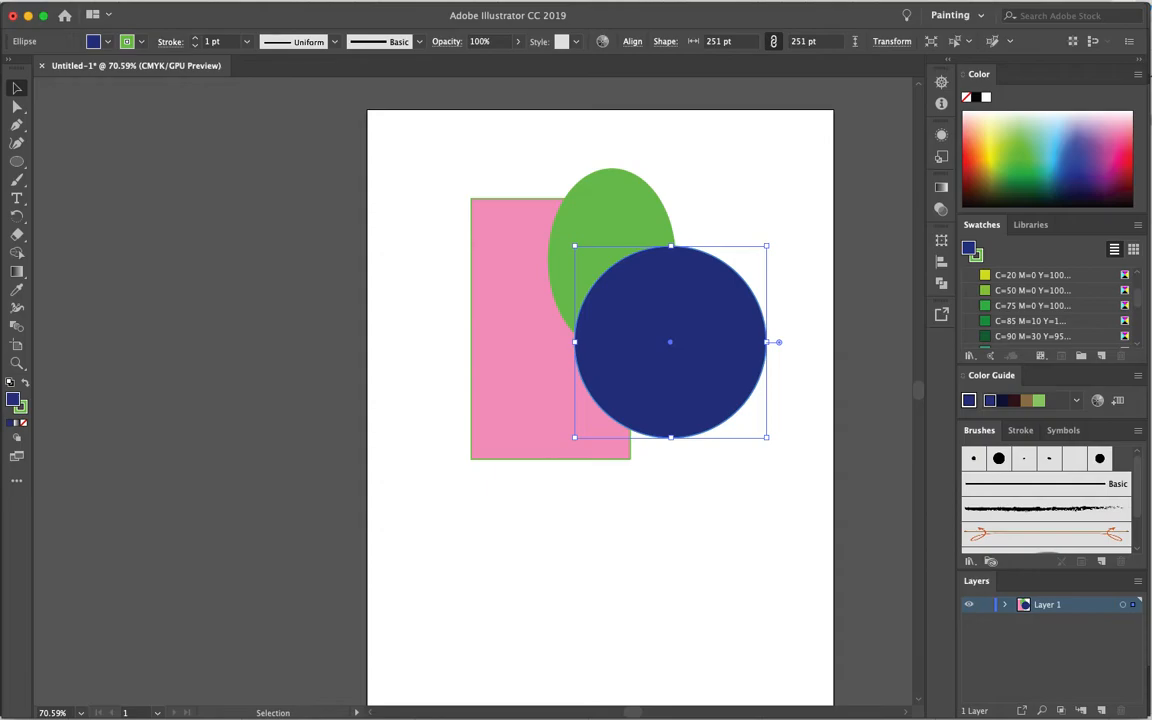
{"action": "left_click", "coordinate": [98, 0]}
{"action": "mouse_move", "coordinate": [99, 15]}
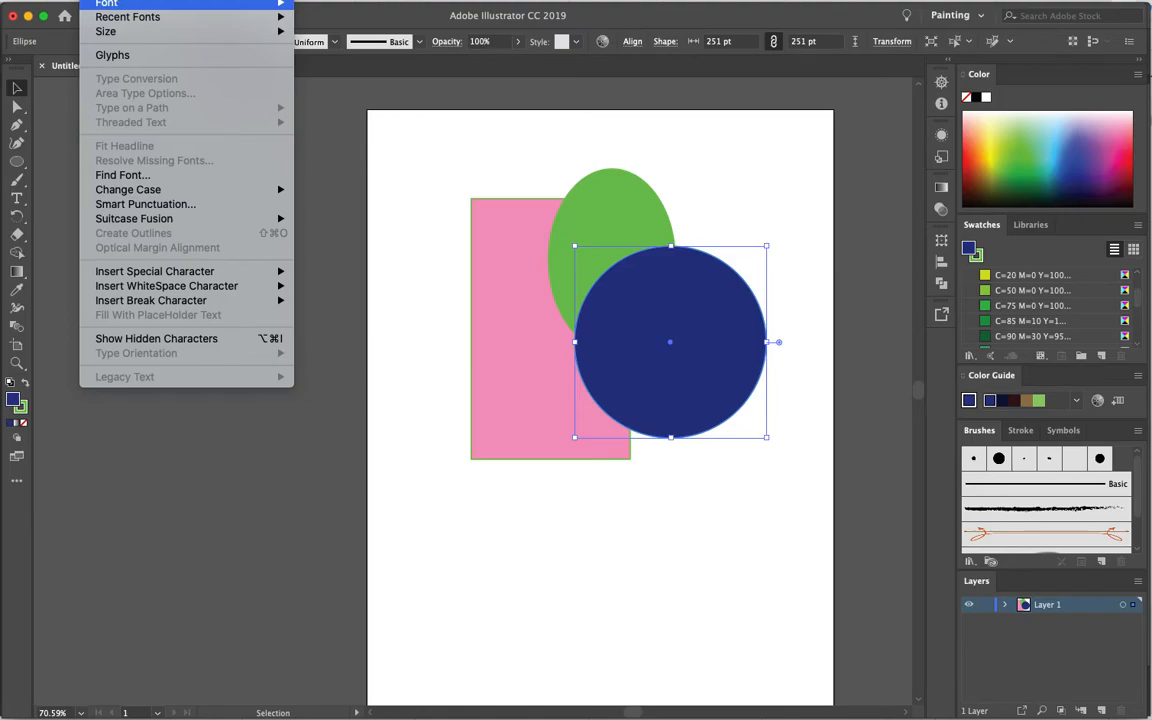
{"action": "mouse_move", "coordinate": [45, 0]}
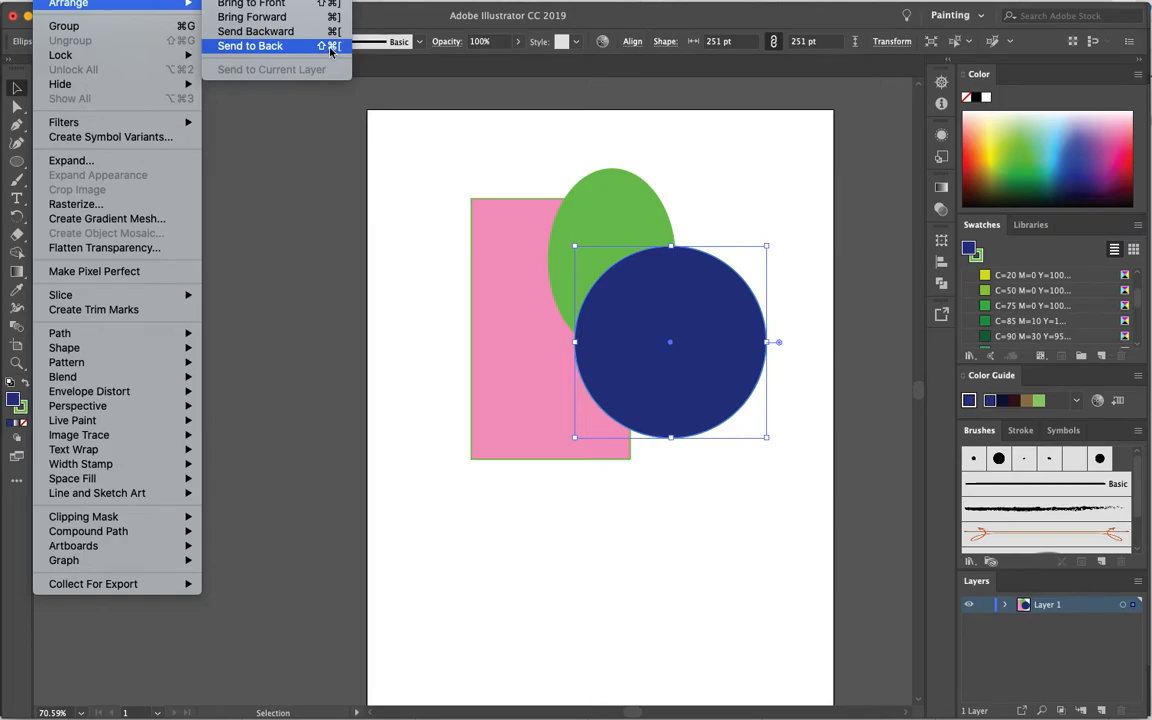
{"action": "left_click", "coordinate": [392, 198]}
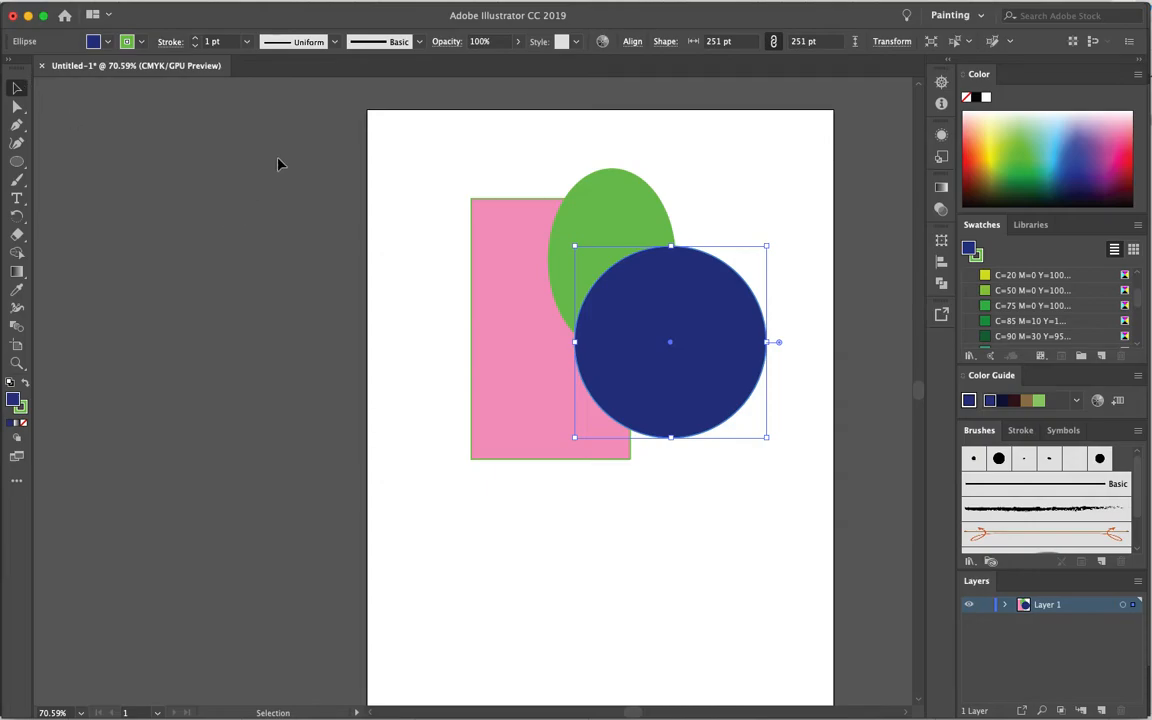
- Move the pink rectangle away from the blue circle, shrink its height and width, and place it beside the green ellipse
{"action": "left_click_drag", "start_coordinate": [514, 278], "coordinate": [475, 284]}
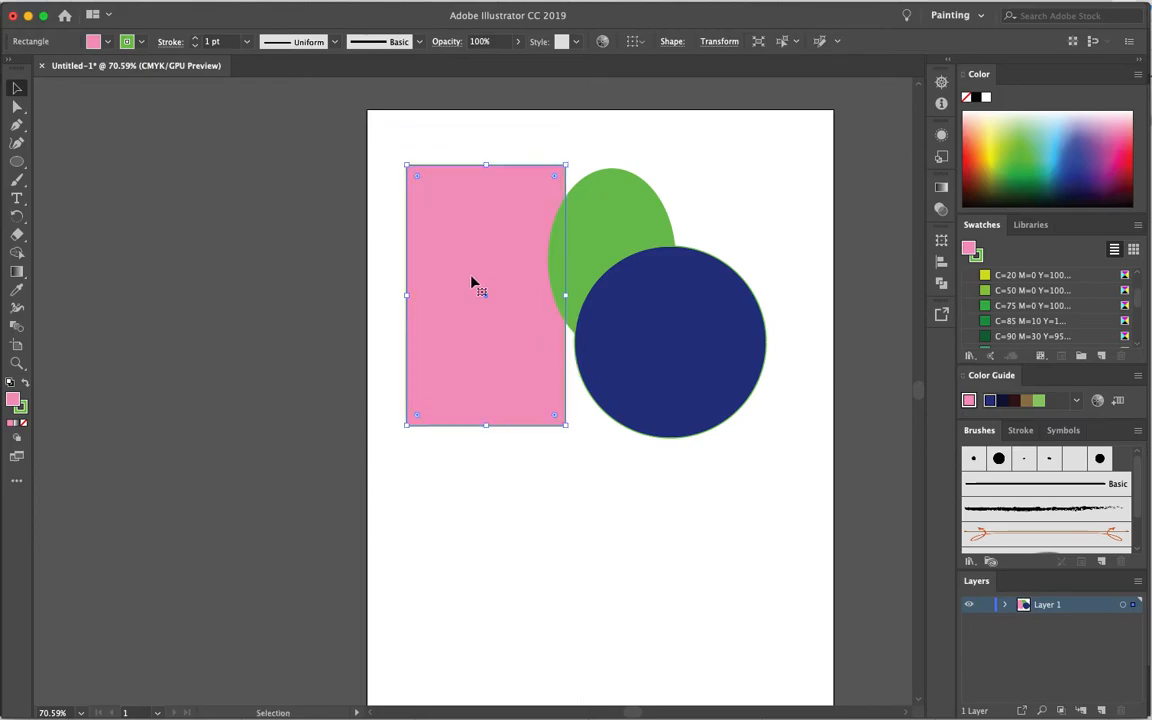
{"action": "left_click_drag", "start_coordinate": [490, 165], "coordinate": [486, 307]}
{"action": "left_click_drag", "start_coordinate": [487, 410], "coordinate": [478, 452]}
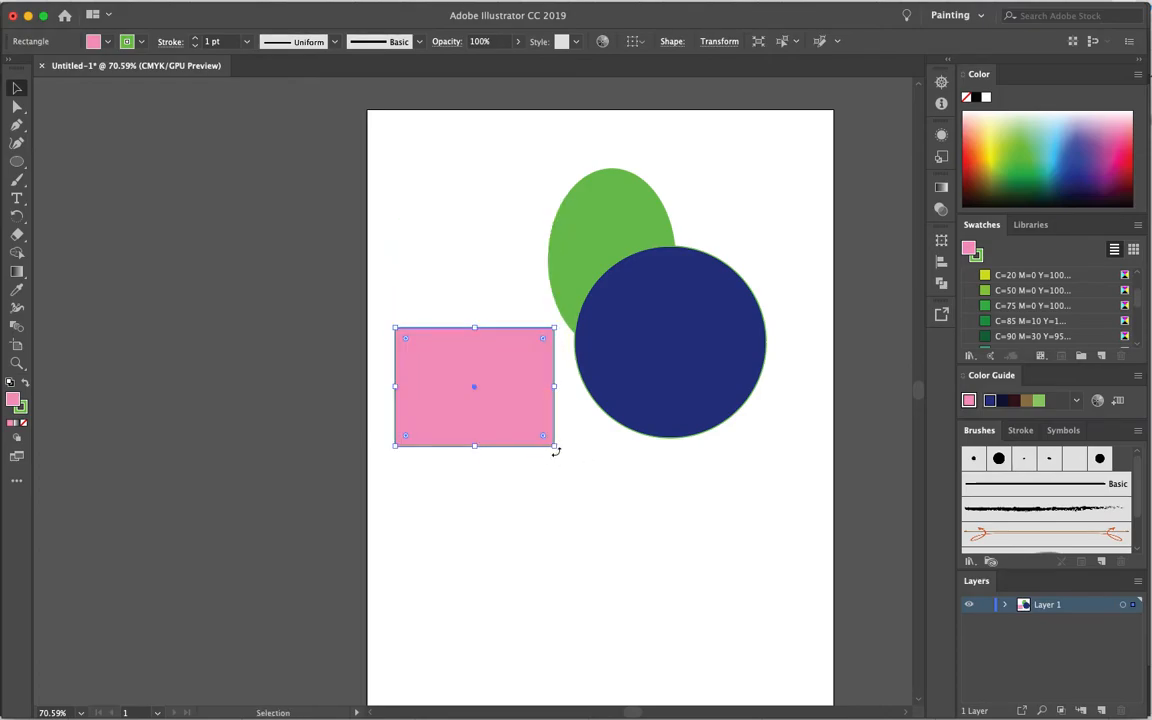
{"action": "left_click_drag", "start_coordinate": [555, 447], "coordinate": [527, 441]}
{"action": "left_click_drag", "start_coordinate": [472, 369], "coordinate": [479, 280]}
{"action": "left_click", "coordinate": [408, 215]}
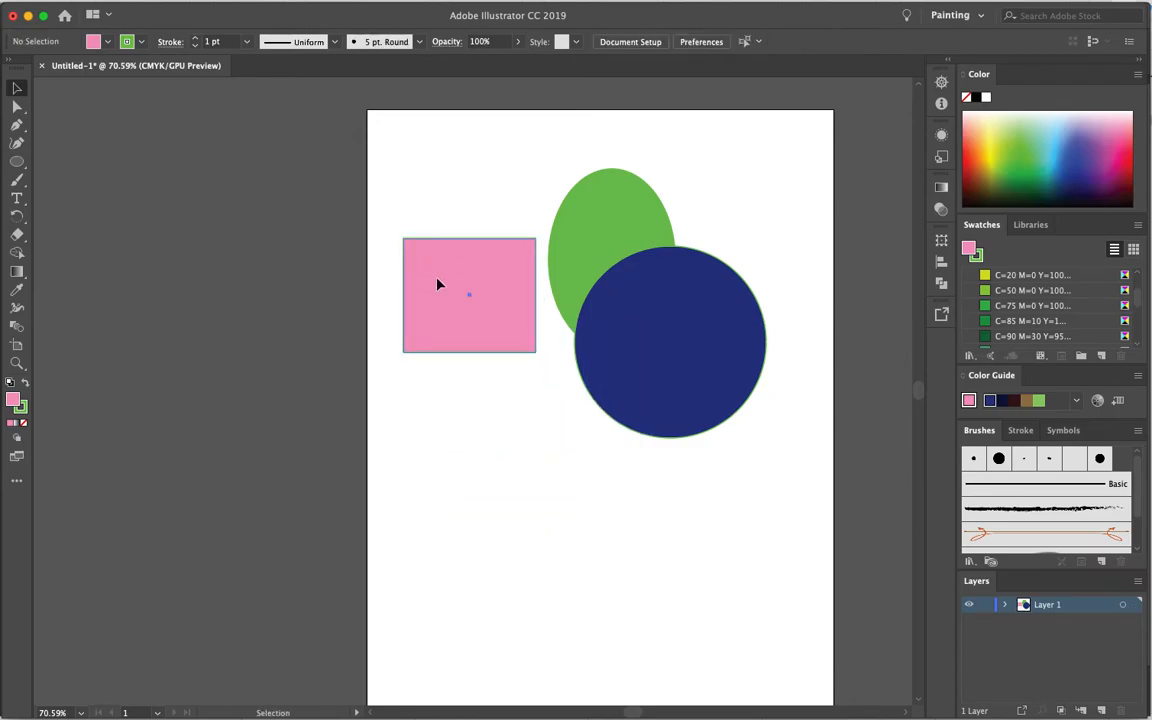
{"action": "left_click", "coordinate": [437, 285]}
- Draw a five-pointed star with the green ellipse's fill, overlapping the lower part of the pink rectangle
{"action": "left_click", "coordinate": [587, 230]}
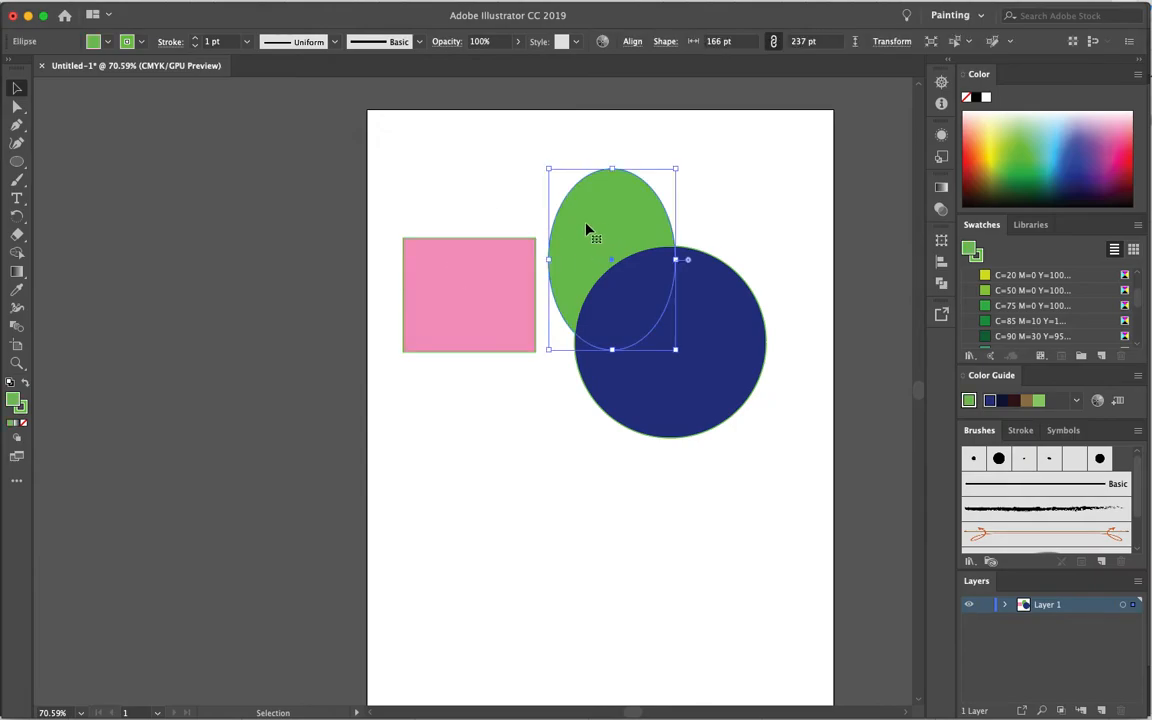
{"action": "left_click", "coordinate": [16, 161]}
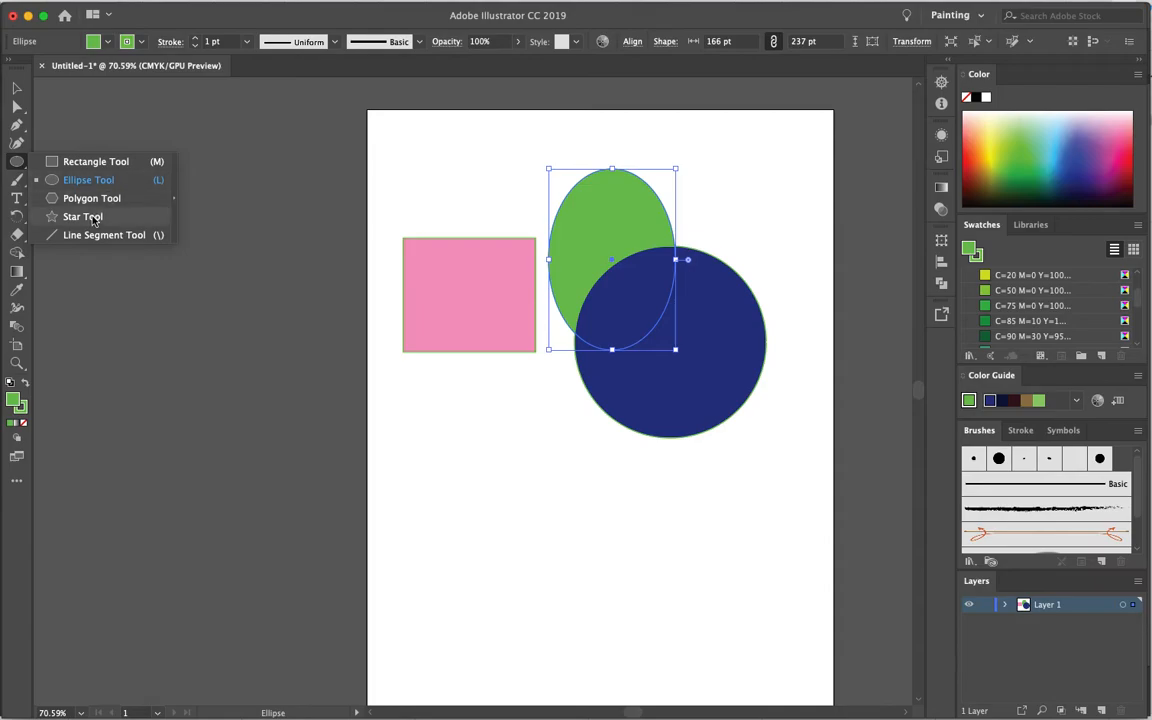
{"action": "left_click", "coordinate": [93, 217]}
{"action": "left_click_drag", "start_coordinate": [470, 393], "coordinate": [542, 503]}
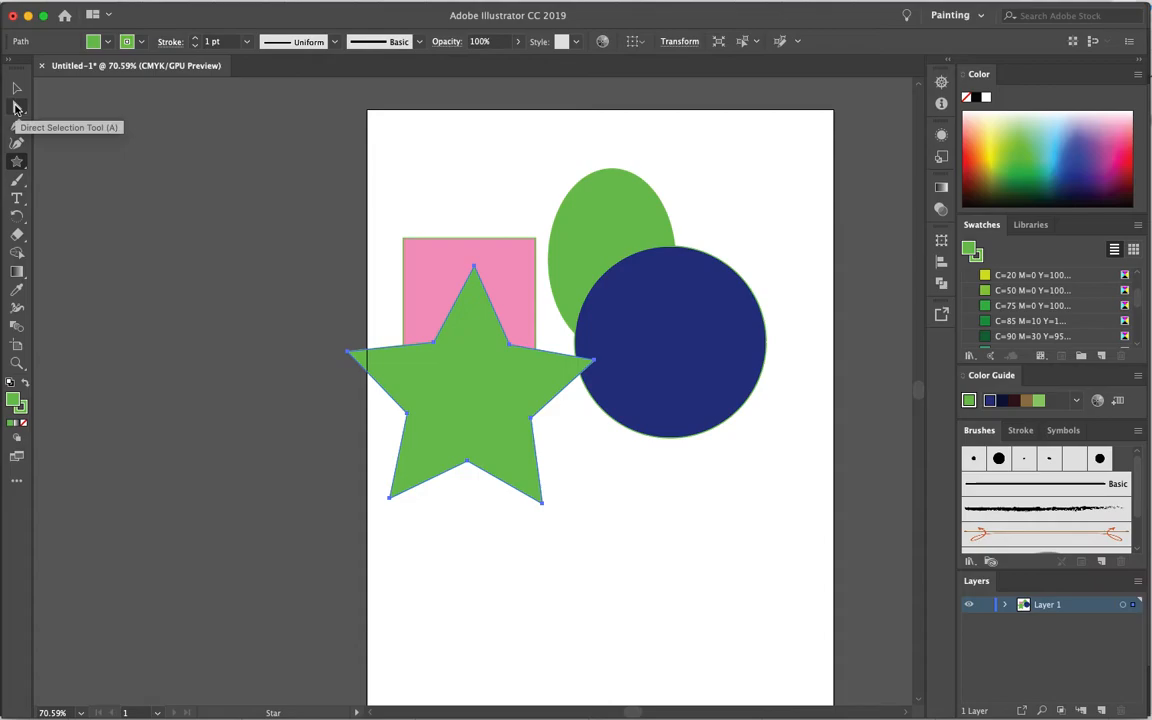
- Move the whole star with the Direct Selection tool so its upper tip overlaps the bottom of the blue circle, and deselect it
{"action": "left_click", "coordinate": [16, 107]}
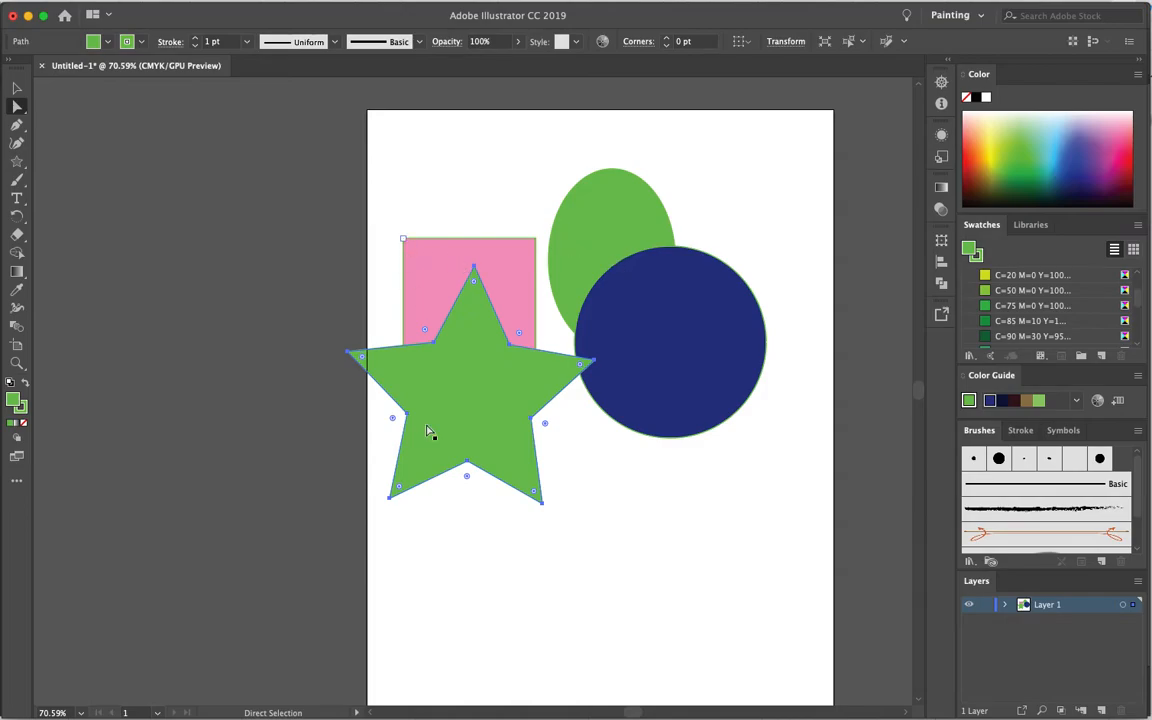
{"action": "left_click_drag", "start_coordinate": [467, 408], "coordinate": [551, 543]}
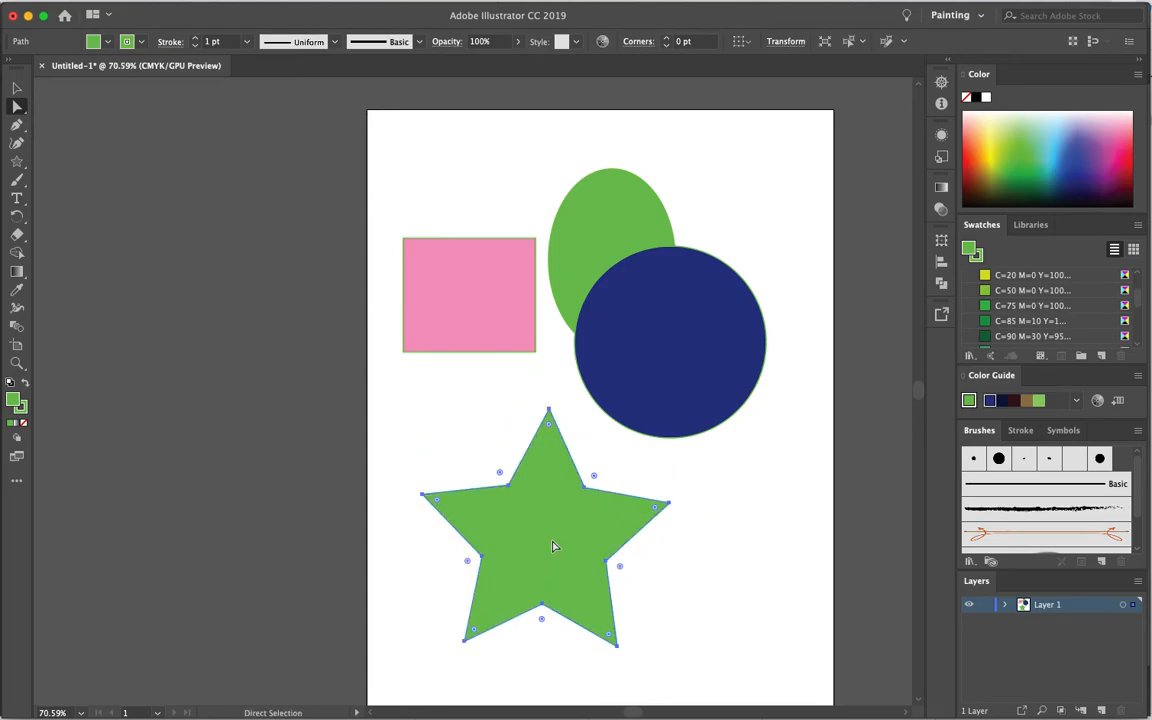
{"action": "left_click_drag", "start_coordinate": [555, 545], "coordinate": [613, 510]}
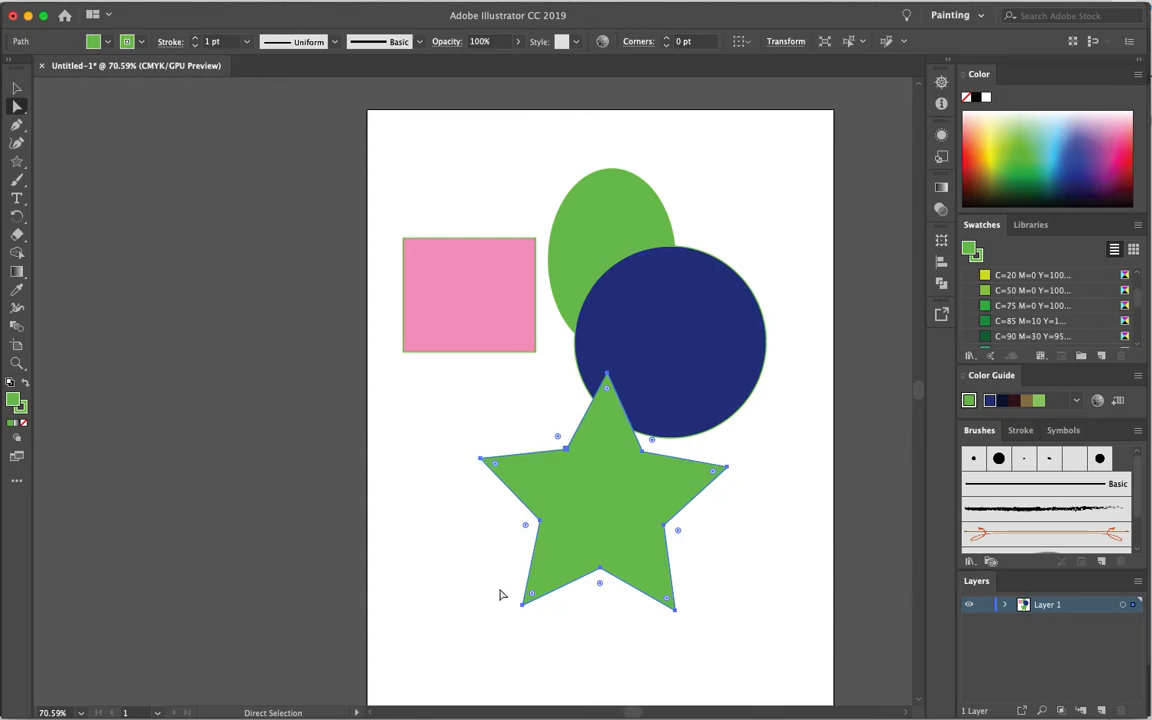
{"action": "left_click", "coordinate": [444, 596]}
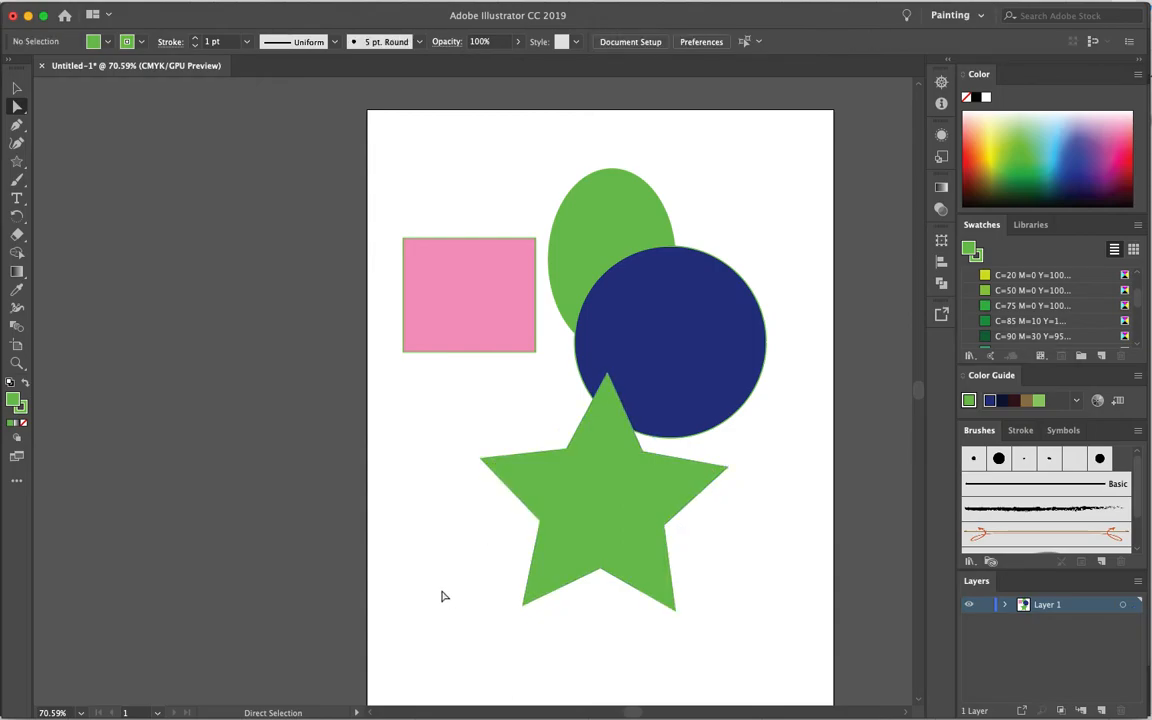
- Pull the star's left tip outward to about X 100 pt, Y 503 pt and its lower-left tip to about X 147 pt, Y 695 pt
{"action": "left_click", "coordinate": [596, 495]}
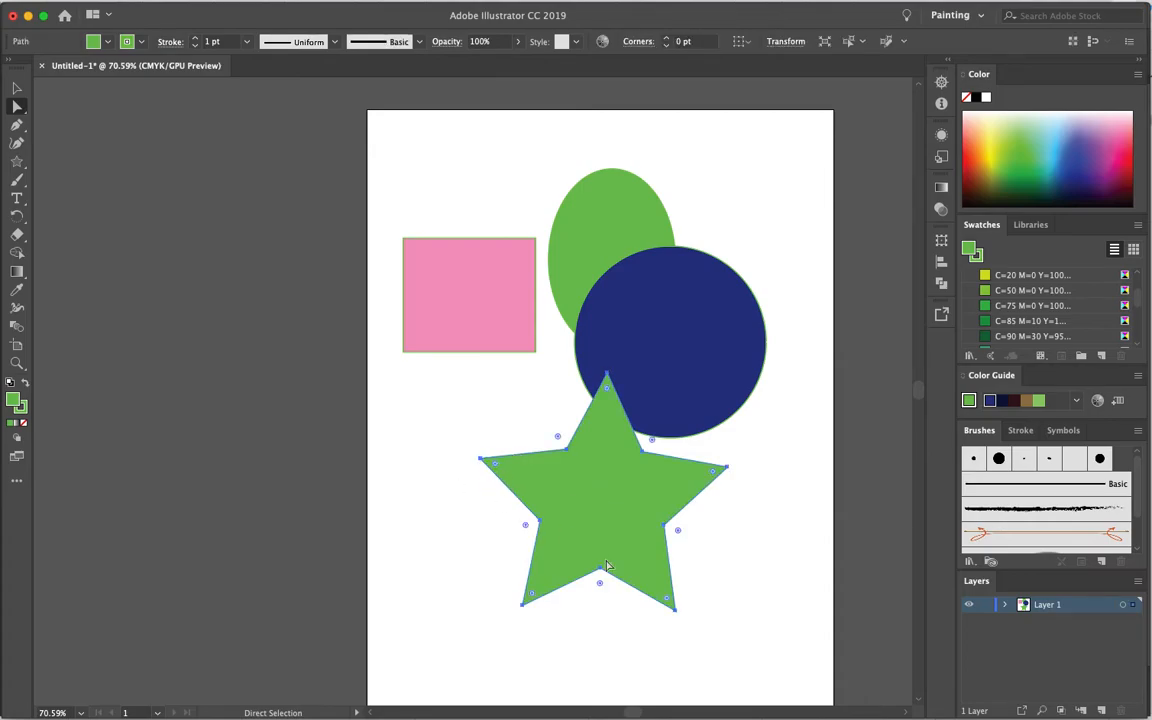
{"action": "left_click", "coordinate": [481, 460]}
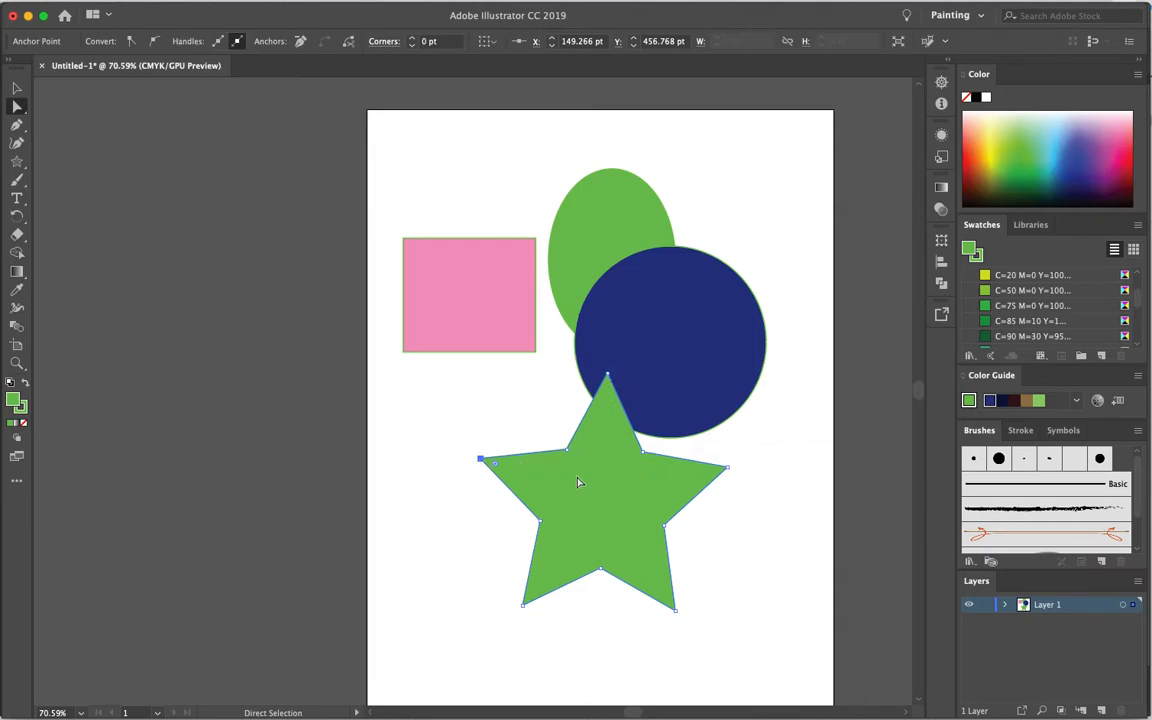
{"action": "left_click_drag", "start_coordinate": [481, 461], "coordinate": [443, 493]}
{"action": "left_click", "coordinate": [523, 606]}
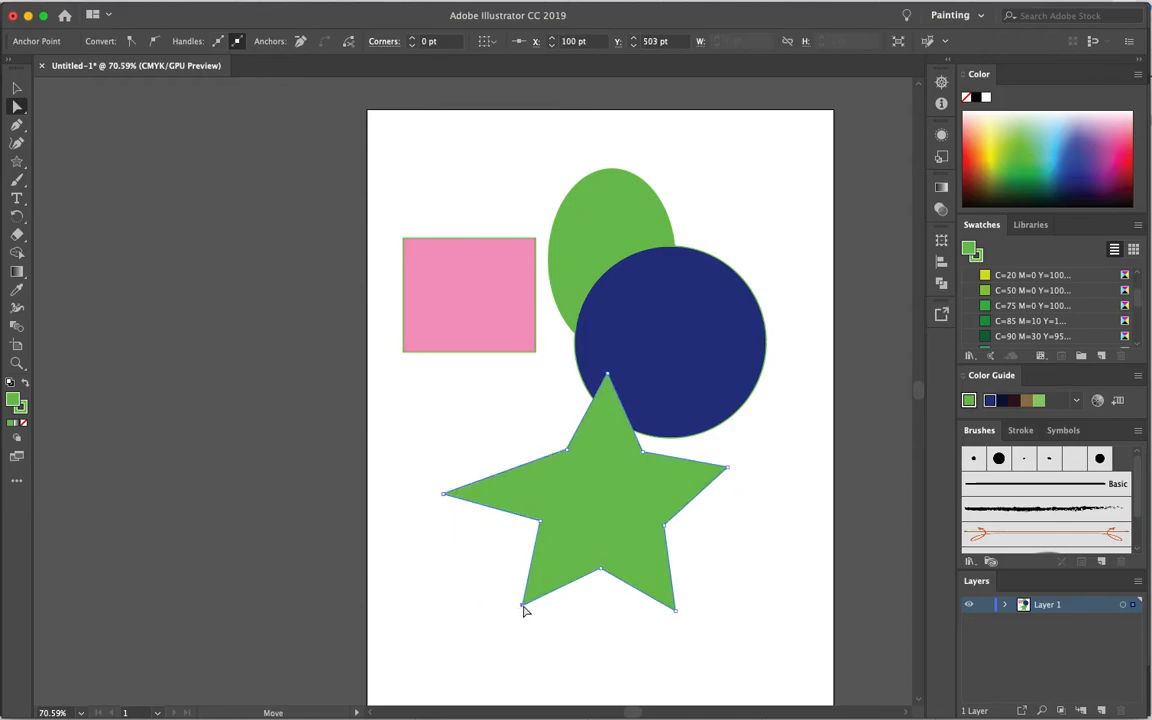
{"action": "left_click_drag", "start_coordinate": [523, 606], "coordinate": [479, 639]}
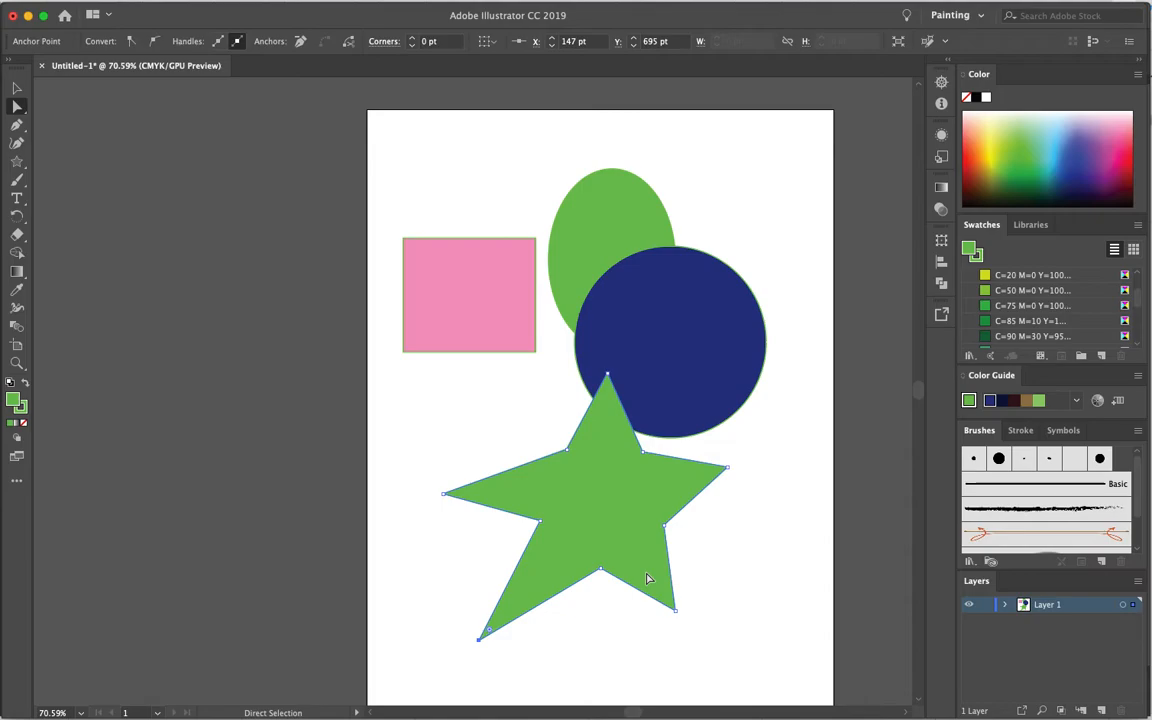
- Draw a square with the circle's dark blue fill, overlapping the upper edge of the pink rectangle
{"action": "left_click", "coordinate": [684, 357]}
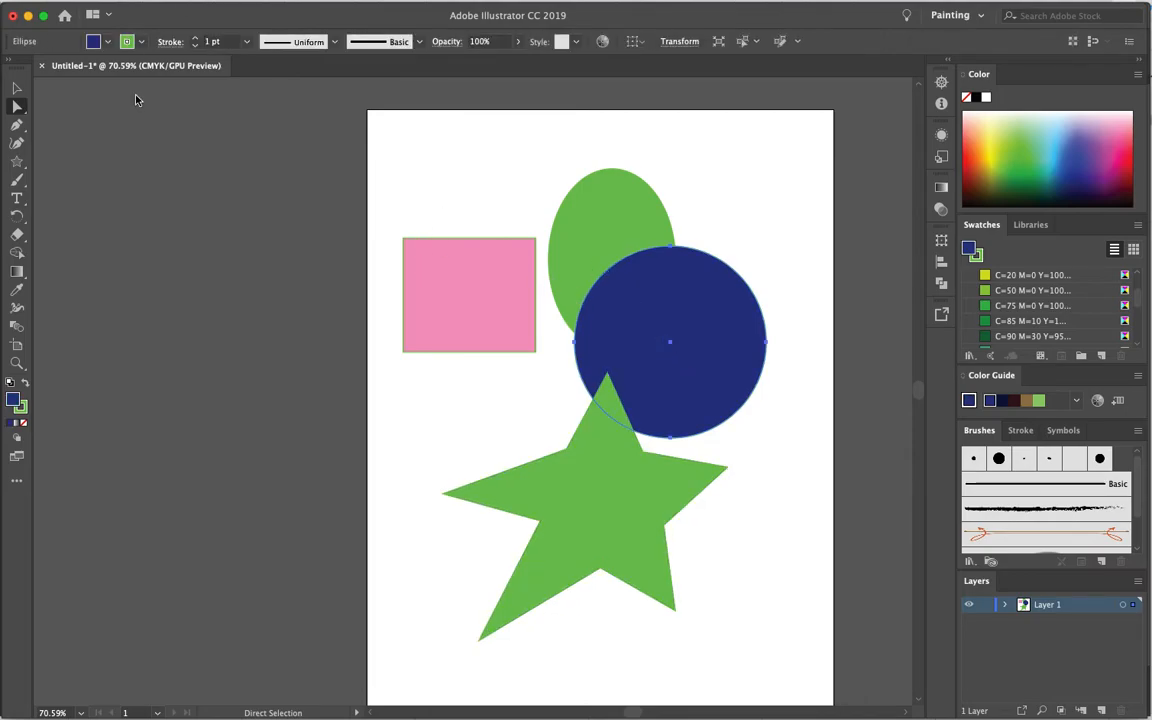
{"action": "left_click_drag", "start_coordinate": [16, 161], "coordinate": [104, 157]}
{"action": "left_click_drag", "start_coordinate": [415, 133], "coordinate": [538, 256]}
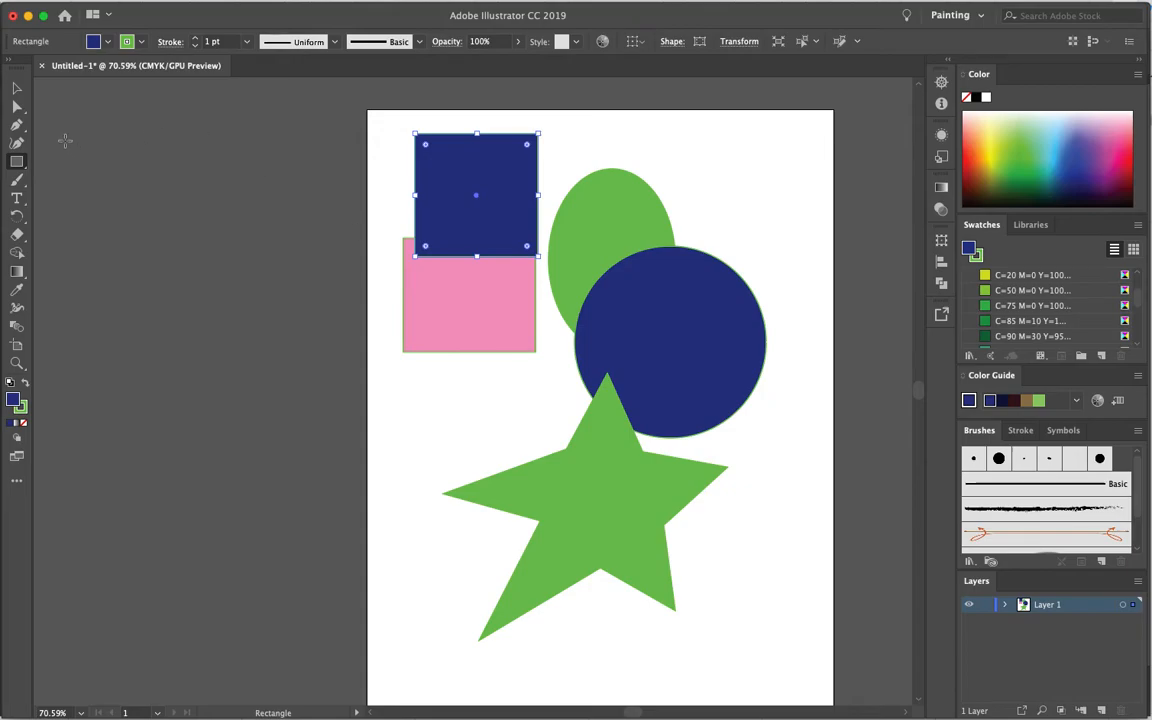
- Compare the curve anchor point at the circle's right side with the corner anchor point at the star's left tip
{"action": "left_click", "coordinate": [16, 106]}
{"action": "left_click", "coordinate": [715, 334]}
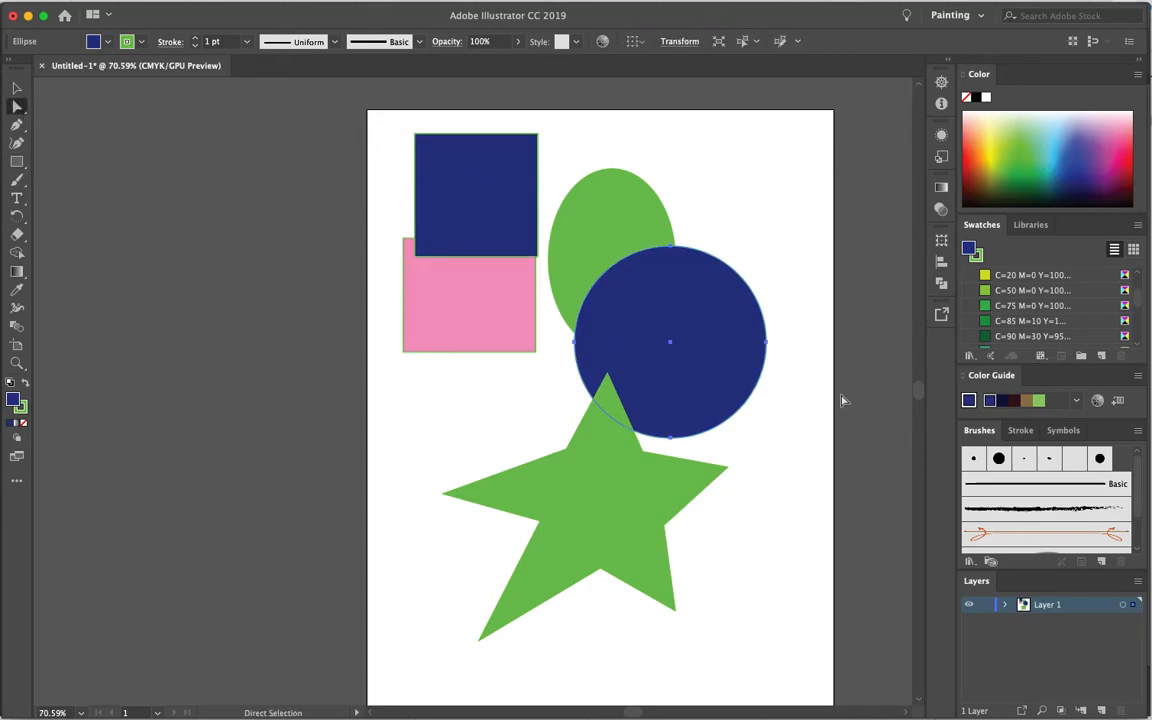
{"action": "left_click", "coordinate": [767, 343]}
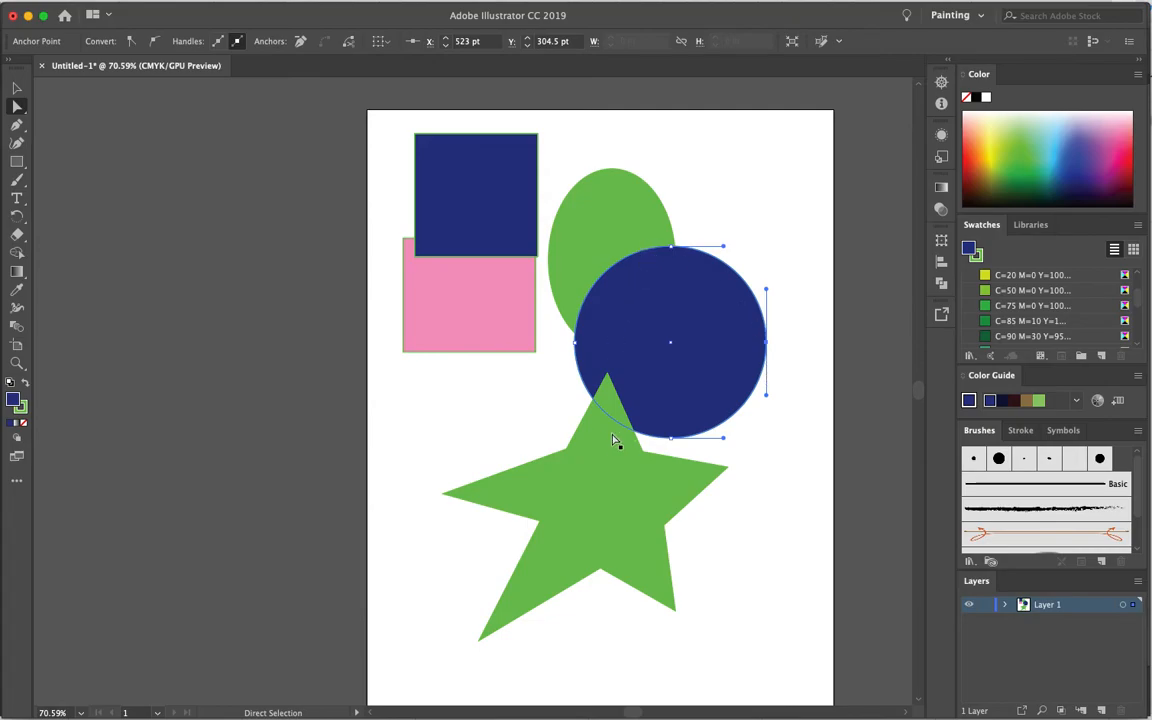
{"action": "left_click", "coordinate": [447, 494]}
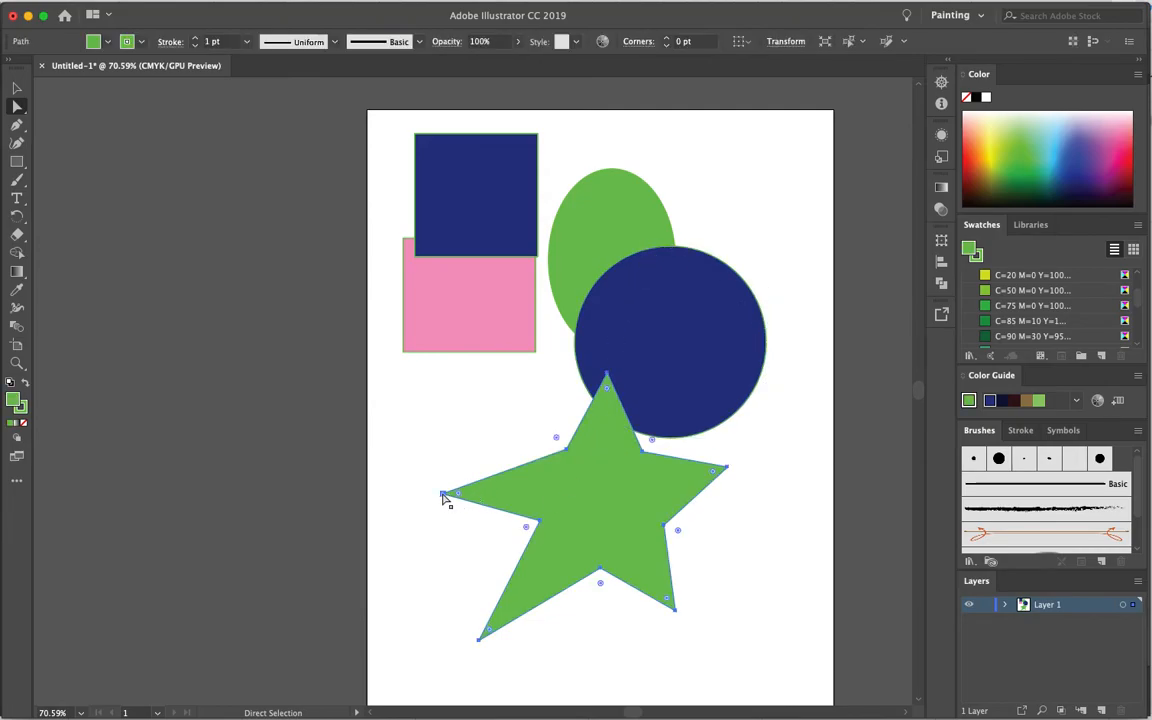
{"action": "left_click", "coordinate": [445, 495]}
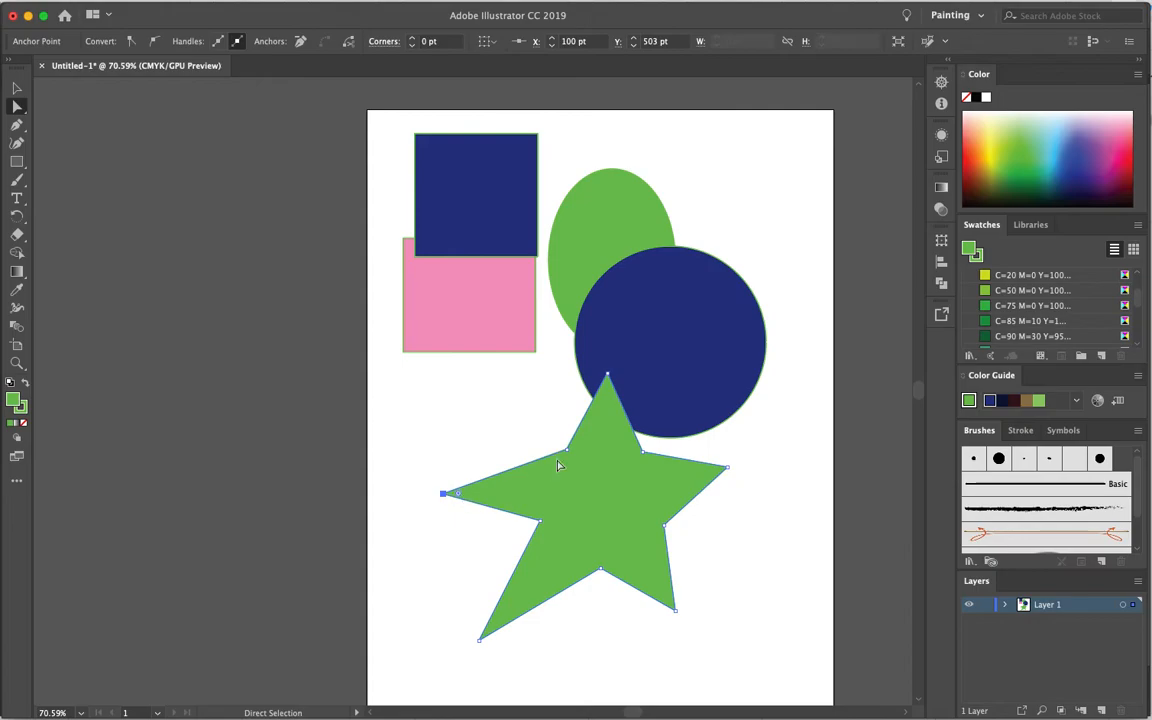
- Distort the blue circle by stretching both direction handles of its right anchor and moving that anchor to about X 557 pt, Y 313 pt
{"action": "left_click", "coordinate": [715, 316]}
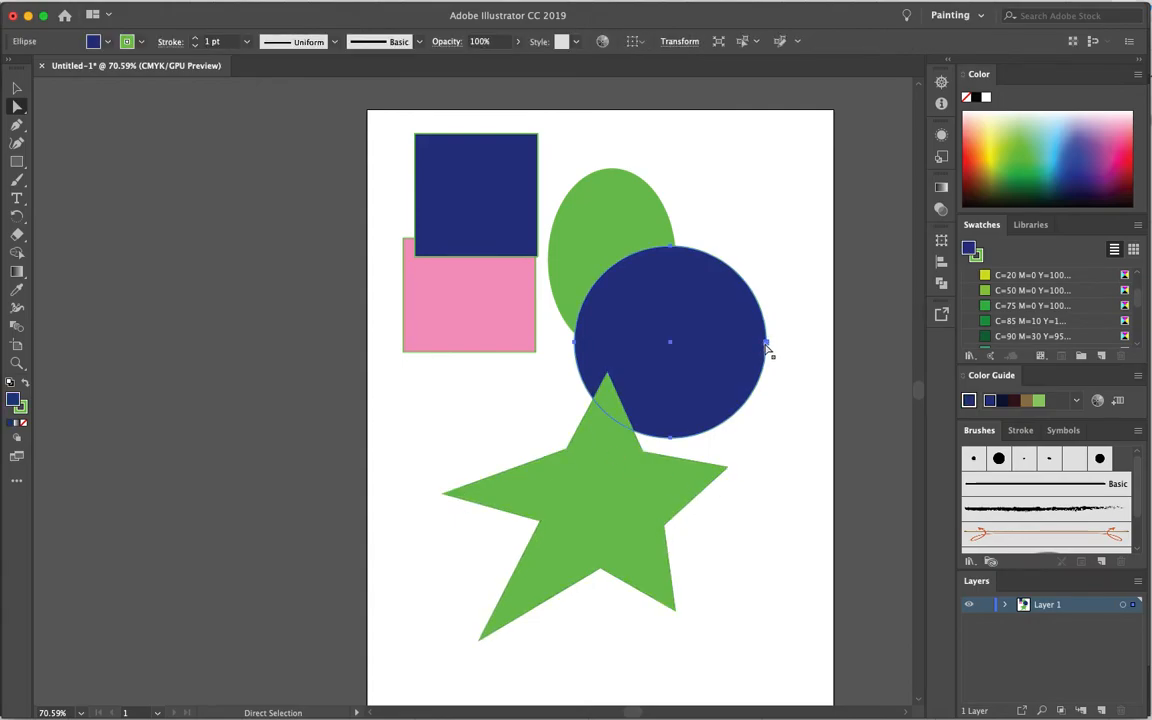
{"action": "left_click", "coordinate": [766, 342]}
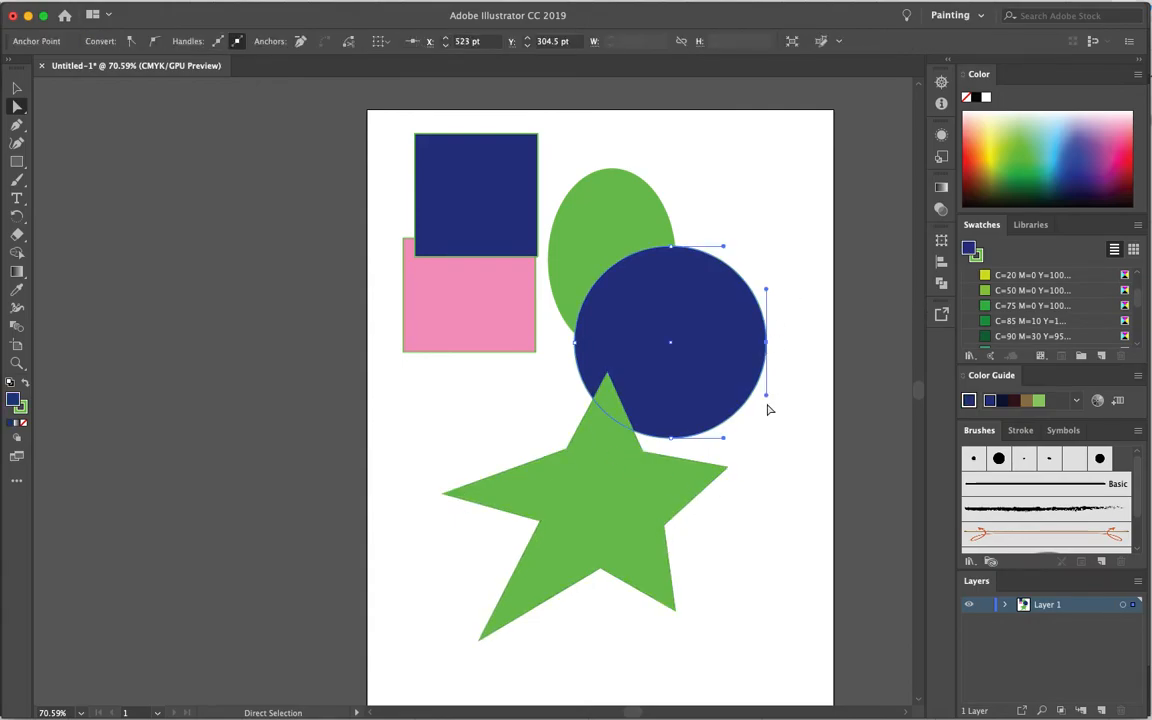
{"action": "left_click_drag", "start_coordinate": [766, 395], "coordinate": [767, 396]}
{"action": "left_click_drag", "start_coordinate": [768, 398], "coordinate": [756, 589]}
{"action": "left_click_drag", "start_coordinate": [768, 293], "coordinate": [778, 121]}
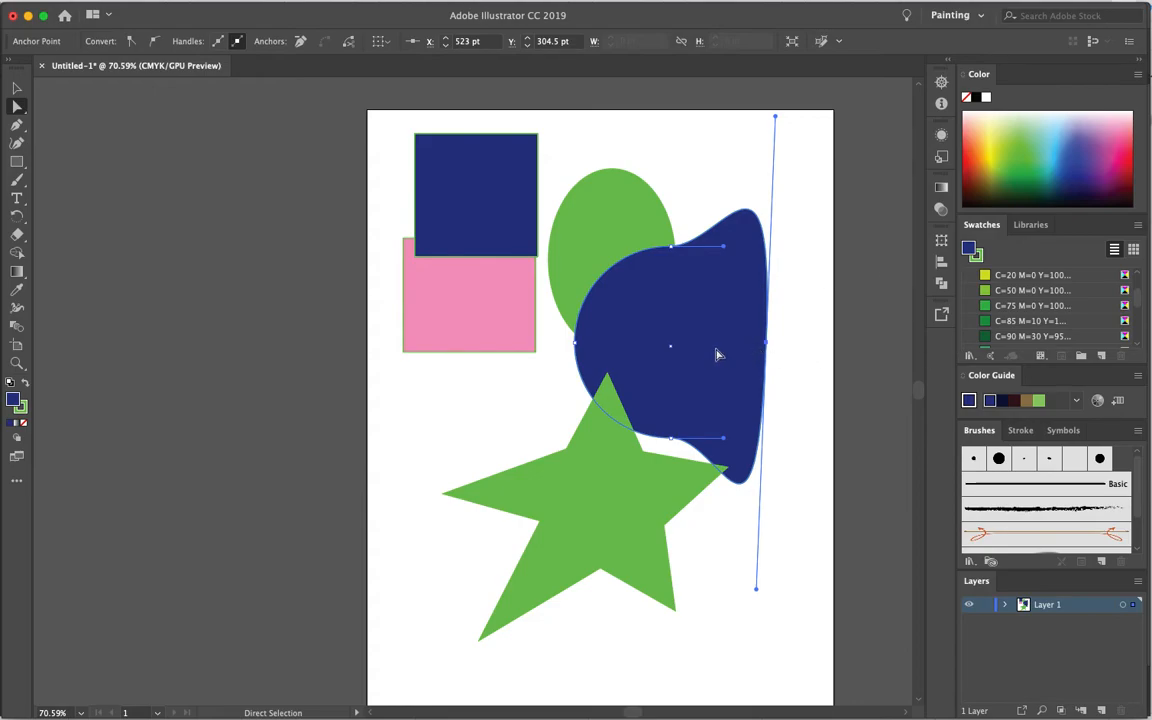
{"action": "left_click_drag", "start_coordinate": [766, 346], "coordinate": [797, 355]}
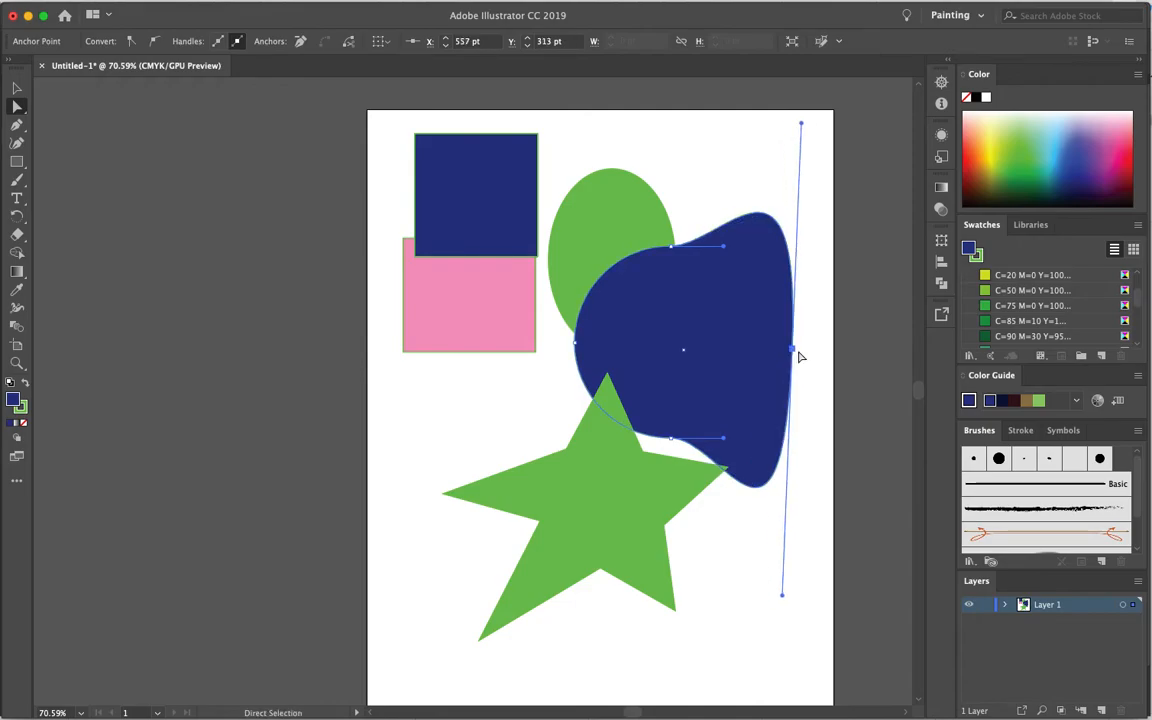
{"action": "left_click", "coordinate": [533, 388]}
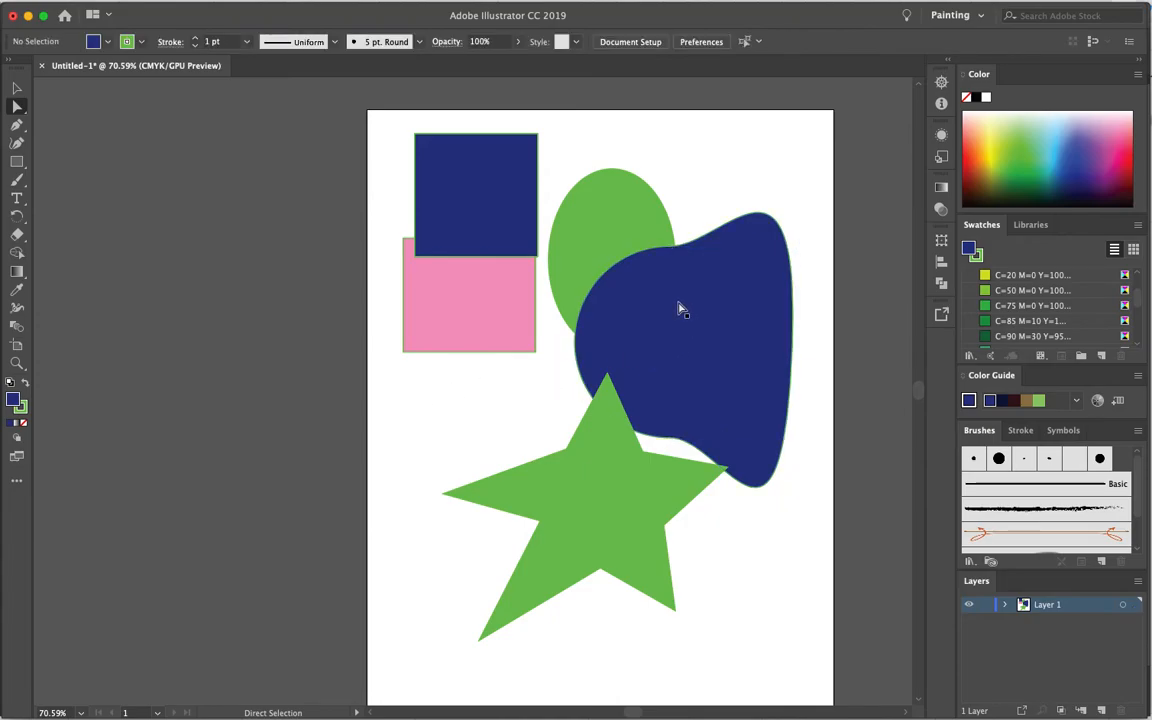
- Move the pink rectangle down clear of the blue square, and shift the distorted blue shape up over the green ellipse
{"action": "left_click", "coordinate": [16, 88]}
{"action": "left_click_drag", "start_coordinate": [470, 300], "coordinate": [481, 369]}
{"action": "mouse_move", "coordinate": [728, 332]}
{"action": "left_mouse_down"}
{"action": "mouse_move", "coordinate": [720, 283]}
{"action": "mouse_move", "coordinate": [748, 226]}
{"action": "mouse_move", "coordinate": [728, 334]}
{"action": "left_mouse_up"}
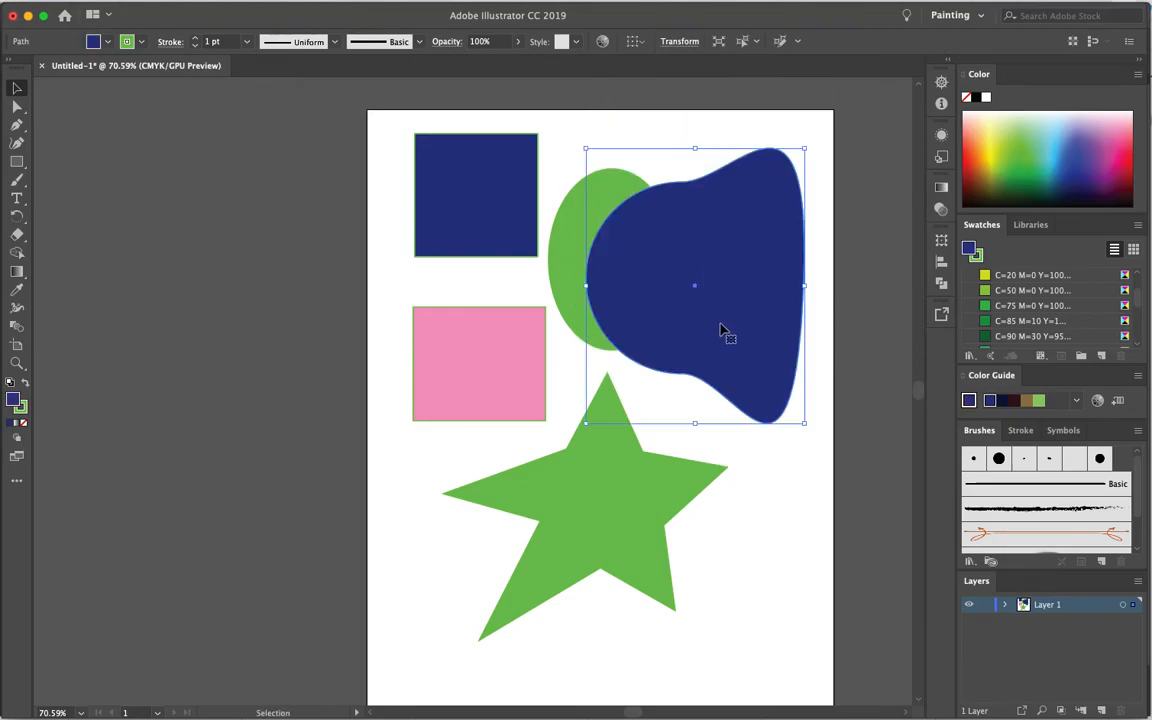
- Move the pink rectangle down to overlap the star's left arm, and unite both shapes with Pathfinder
{"action": "left_click", "coordinate": [483, 365]}
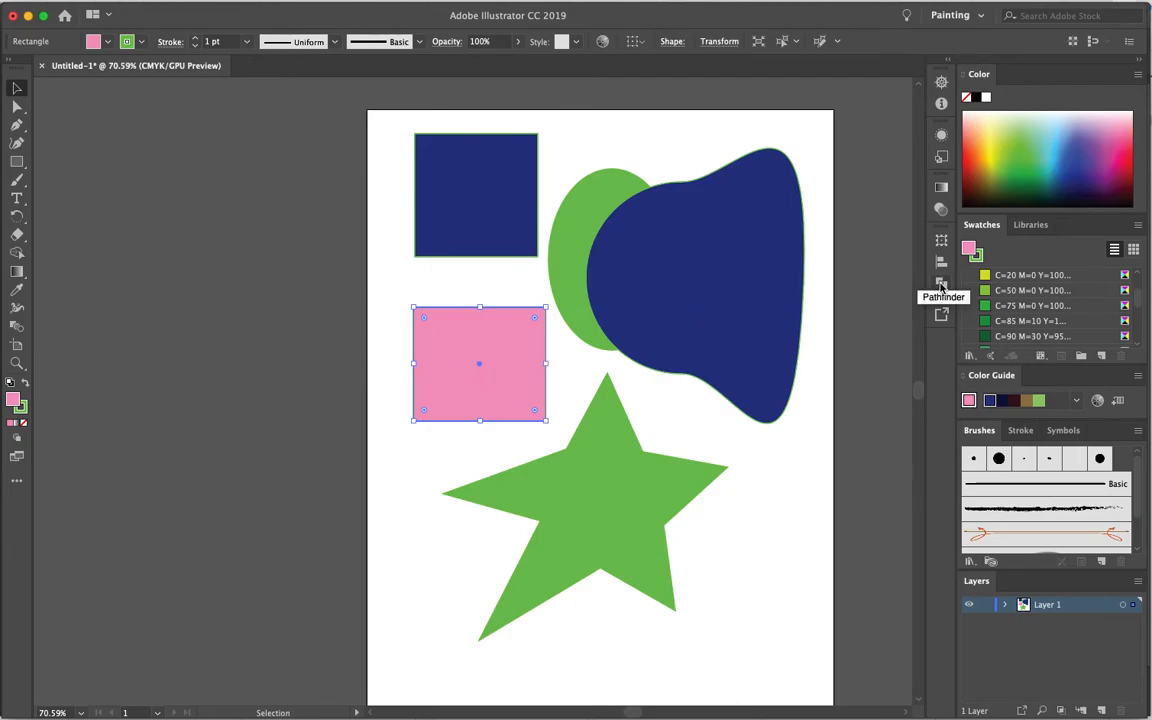
{"action": "left_click", "coordinate": [941, 286]}
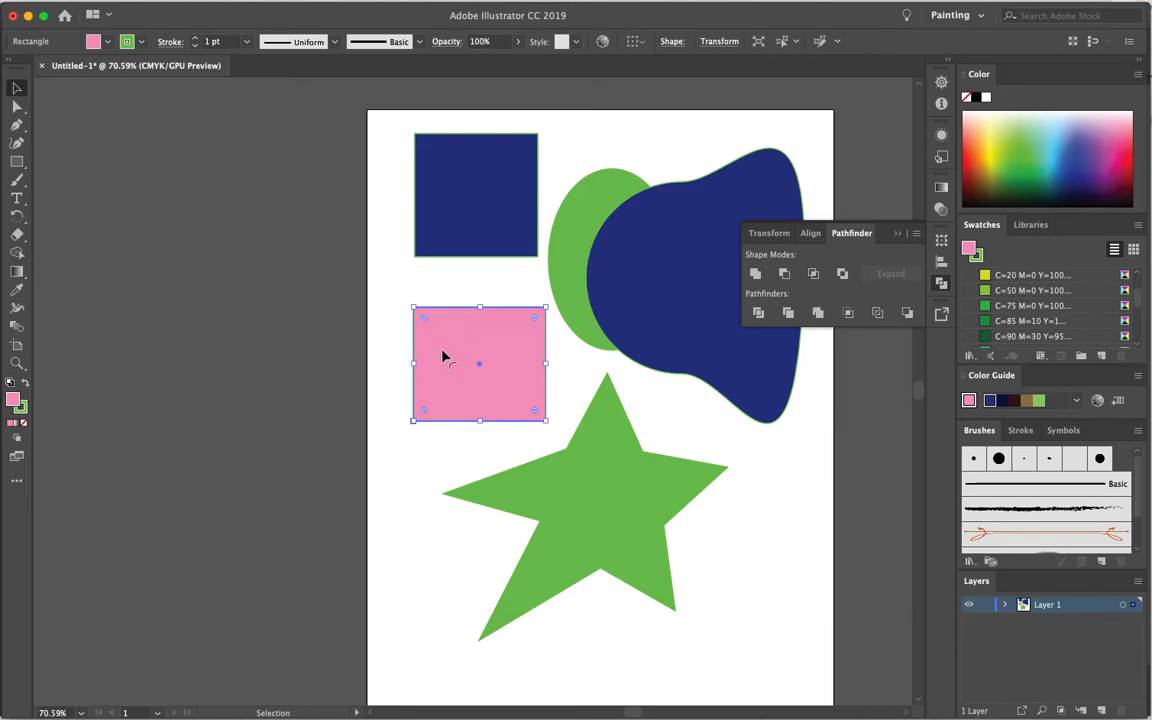
{"action": "left_click_drag", "start_coordinate": [452, 362], "coordinate": [454, 421]}
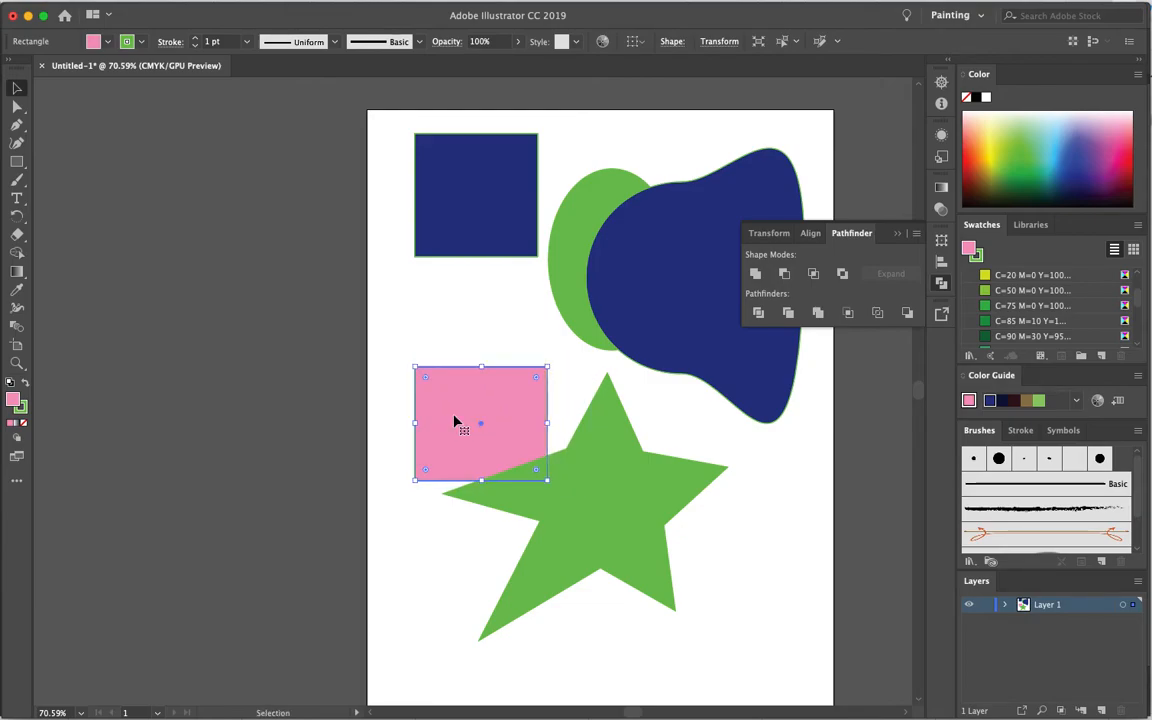
{"action": "left_click", "coordinate": [597, 526], "text": "shift"}
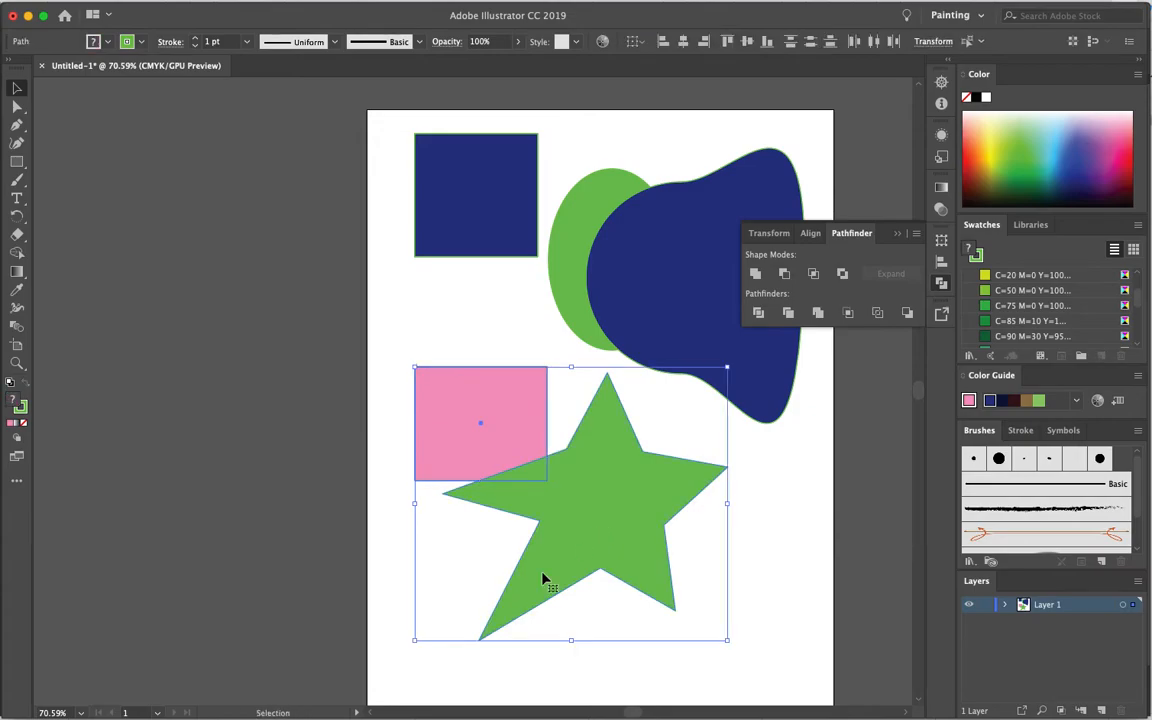
{"action": "left_click", "coordinate": [756, 274]}
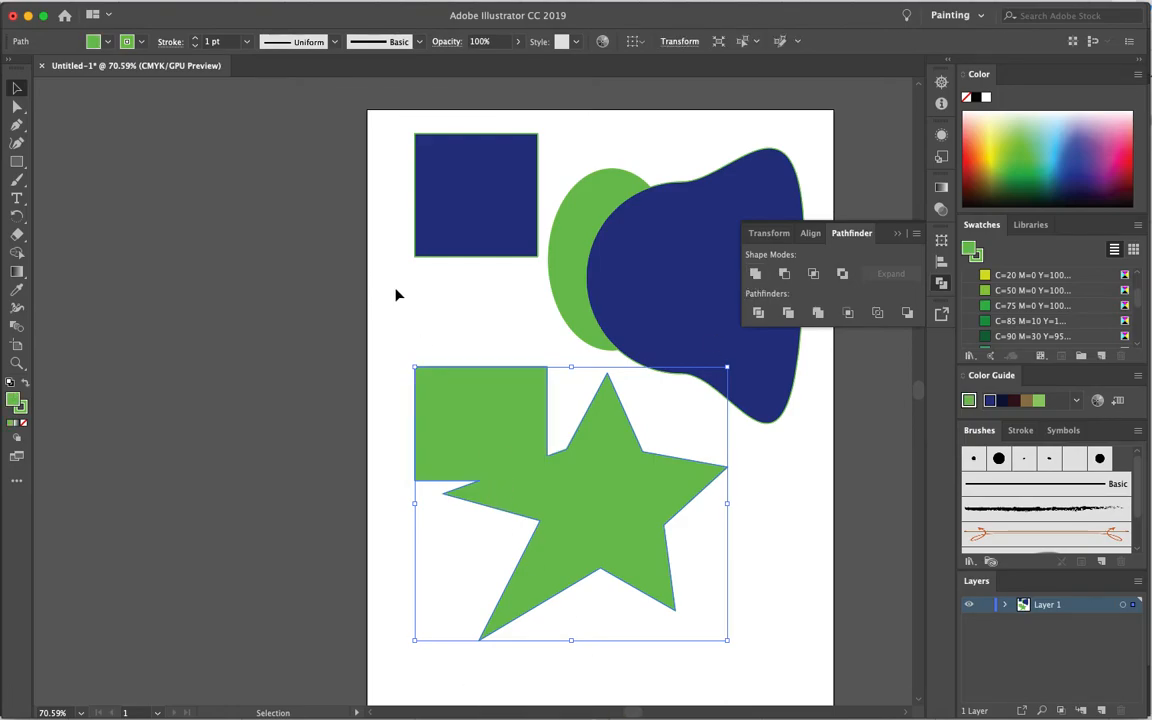
- Shift the united green star shape down and right, and move the blue square down to overlap its upper-left corner
{"action": "left_click_drag", "start_coordinate": [593, 533], "coordinate": [619, 556]}
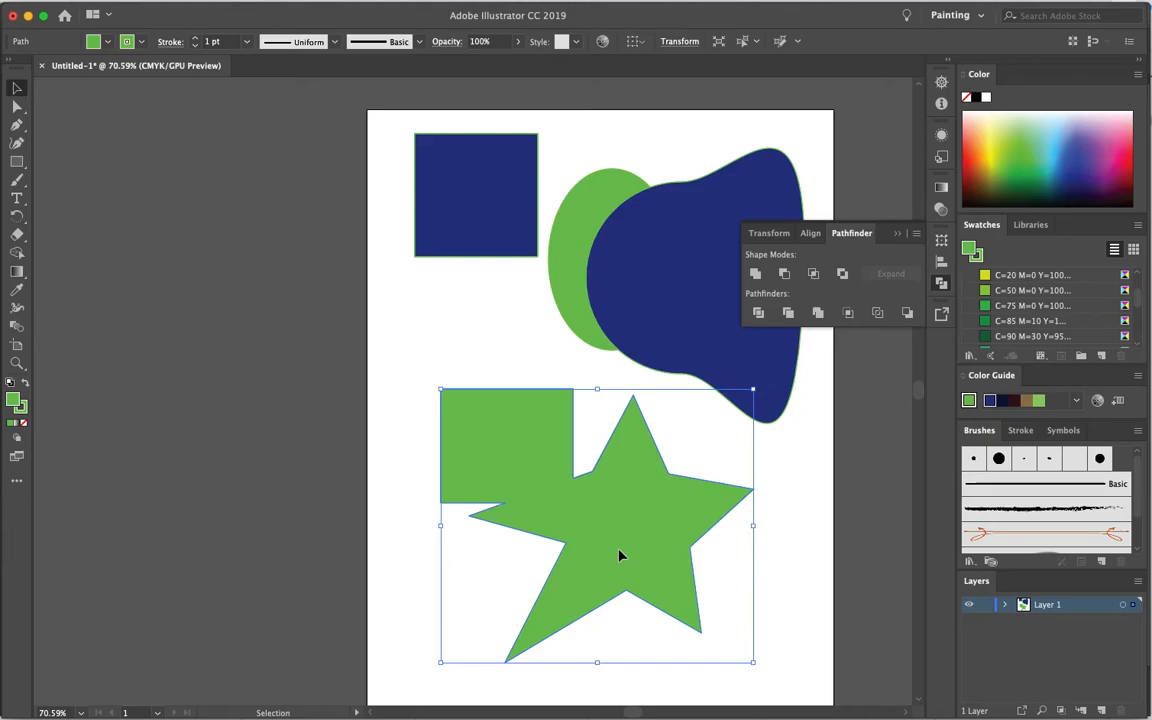
{"action": "left_click_drag", "start_coordinate": [635, 532], "coordinate": [614, 527]}
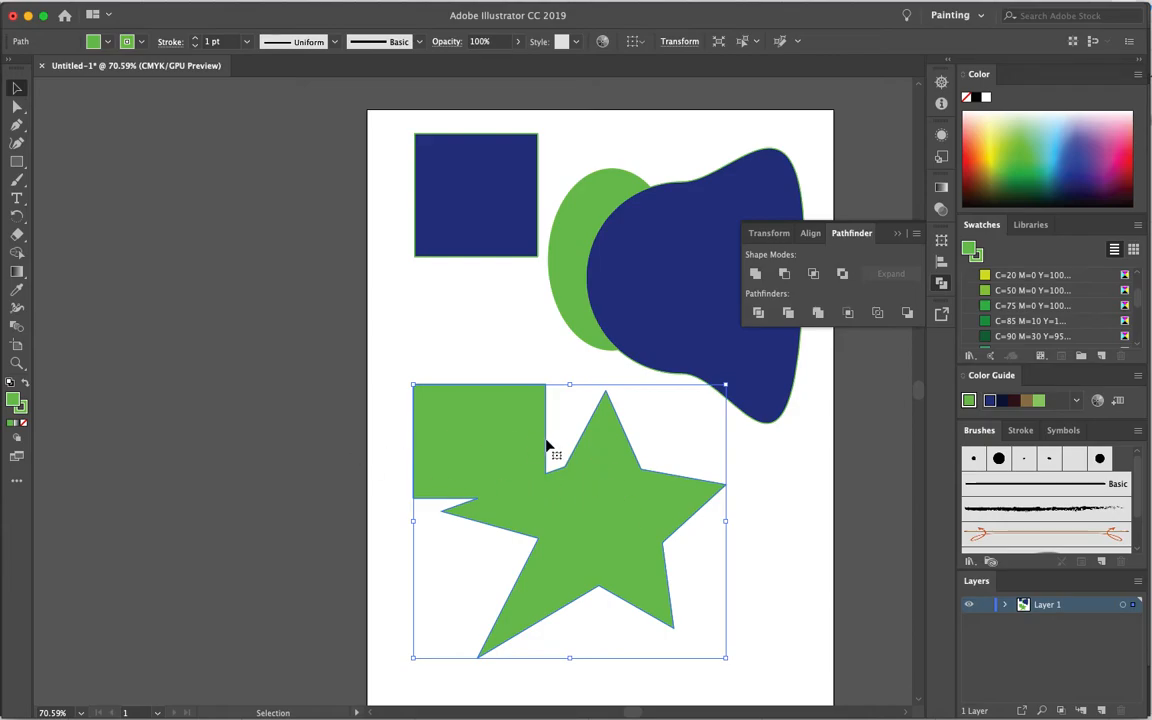
{"action": "left_click_drag", "start_coordinate": [470, 478], "coordinate": [490, 289]}
{"action": "left_click_drag", "start_coordinate": [594, 335], "coordinate": [634, 544]}
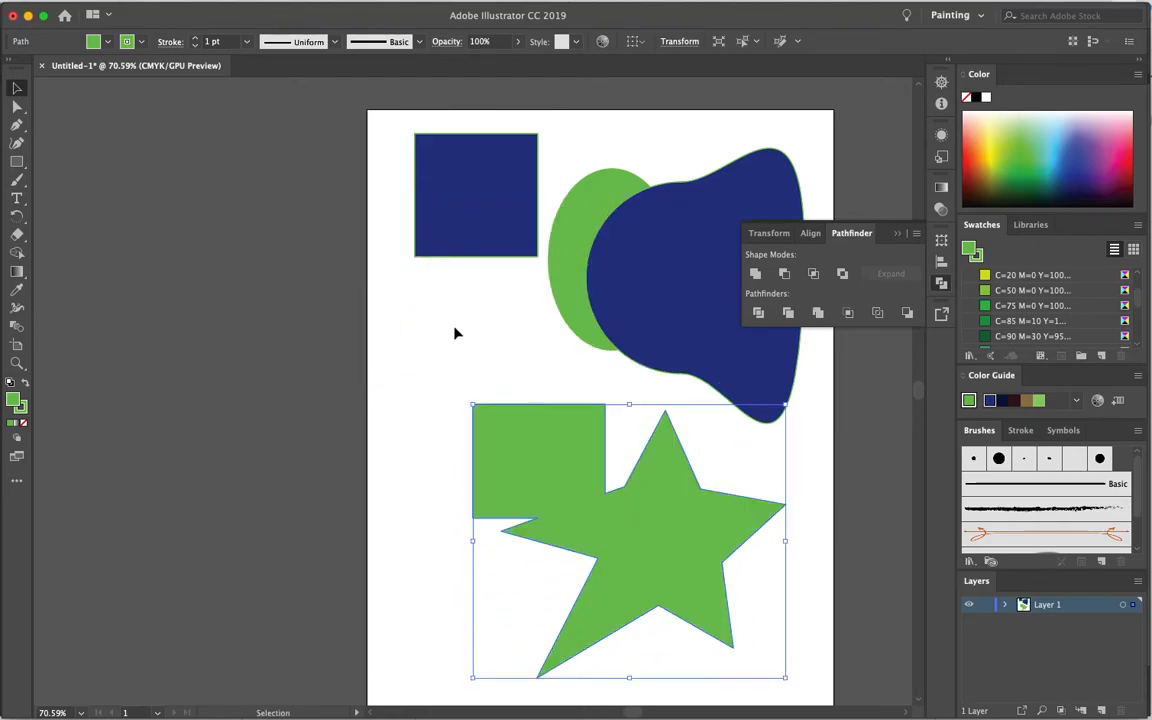
{"action": "left_click_drag", "start_coordinate": [442, 198], "coordinate": [451, 401]}
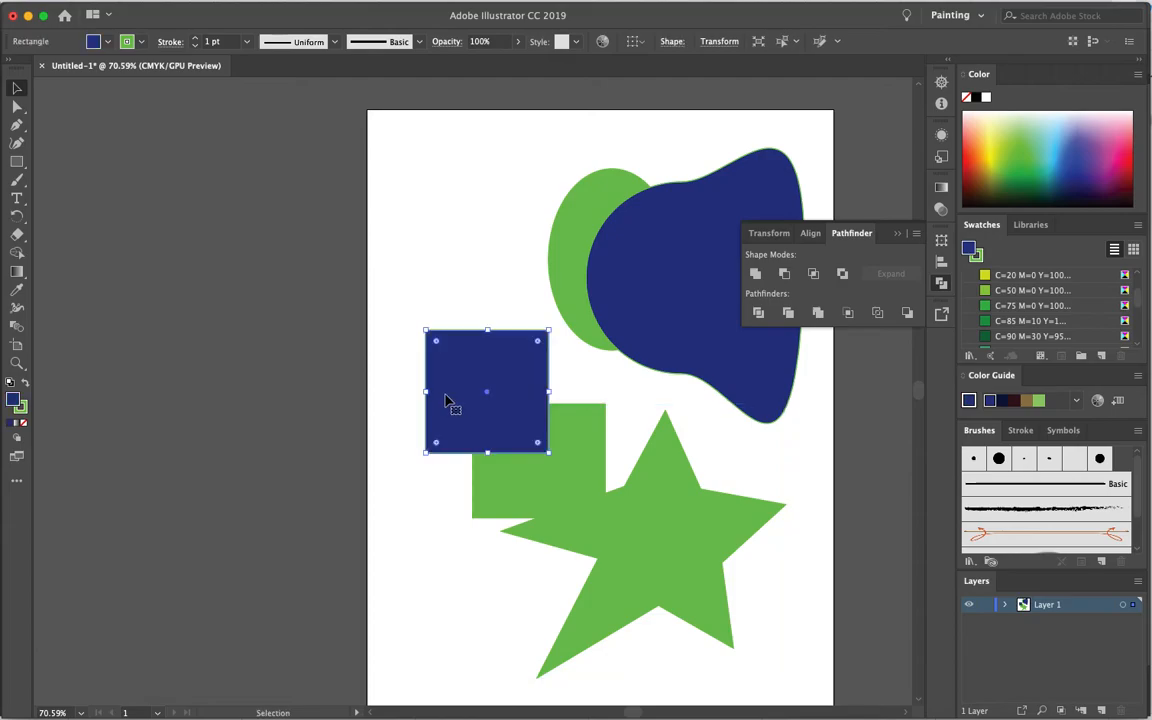
{"action": "key", "text": "super"}
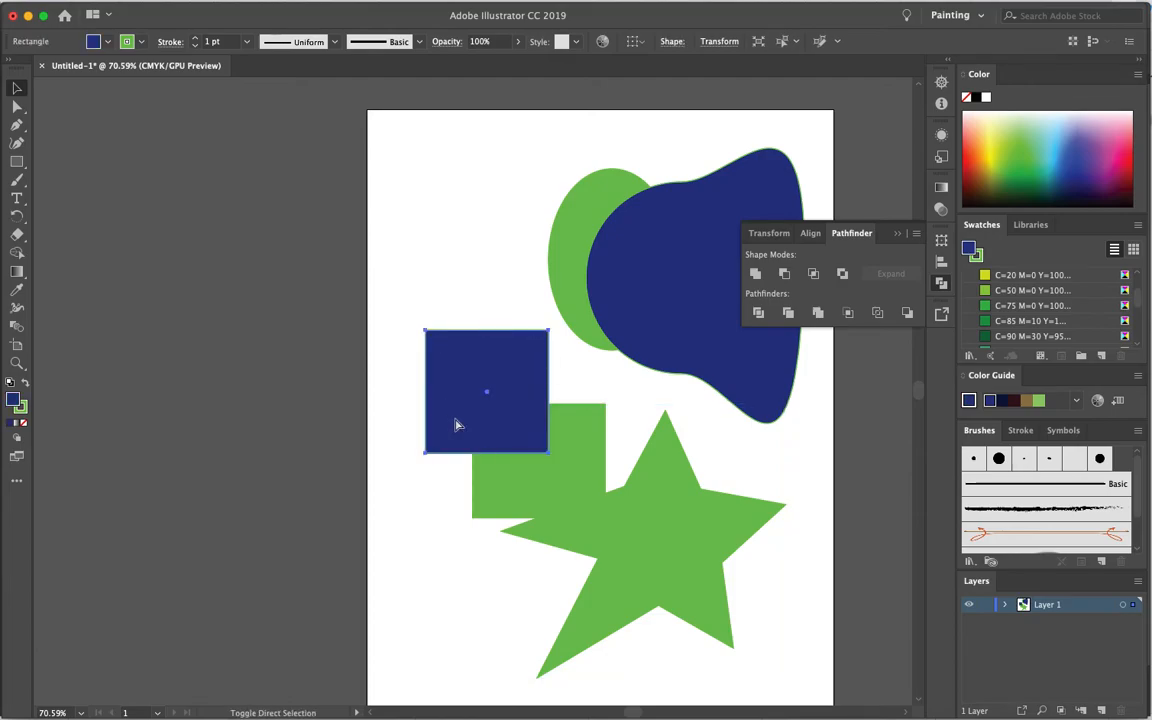
{"action": "left_click", "coordinate": [442, 237]}
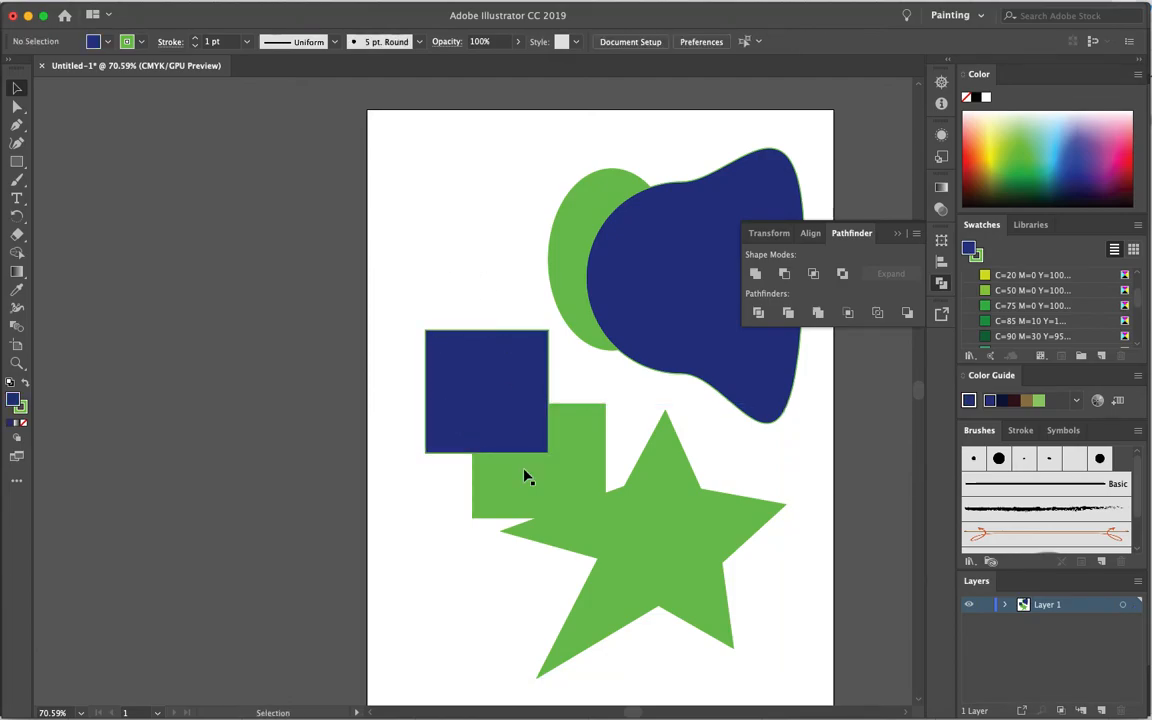
- Try uniting the blue square with the green shape behind it using Pathfinder, and undo the union
{"action": "left_click", "coordinate": [437, 392]}
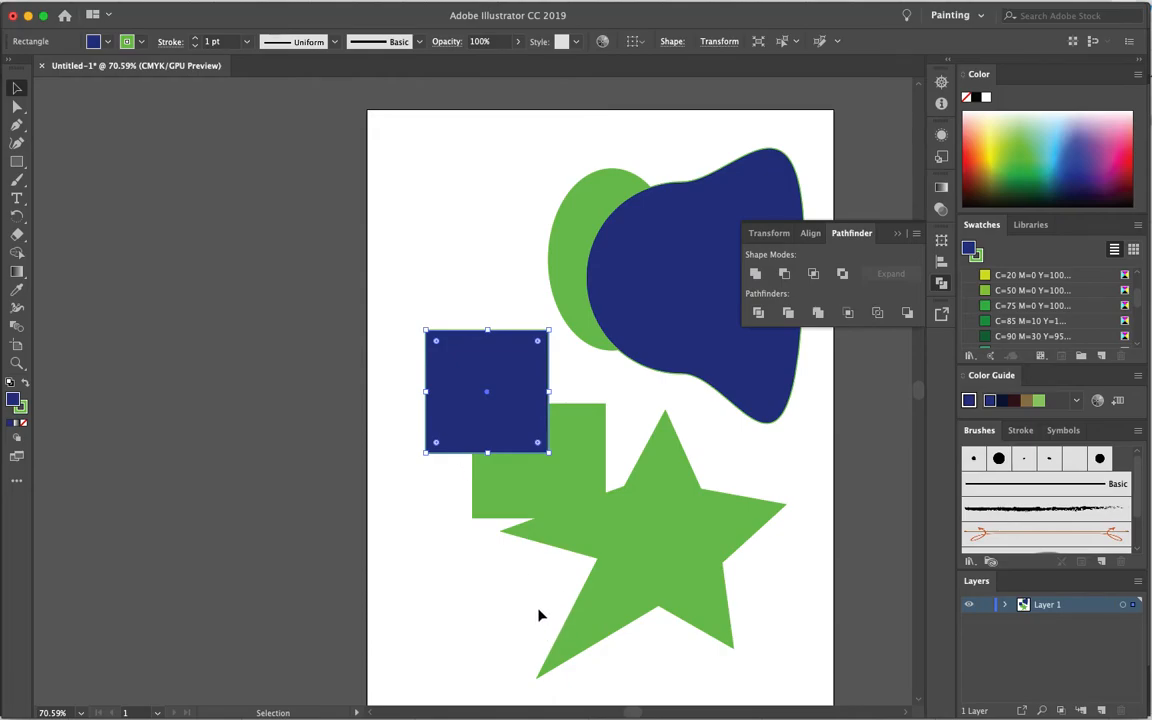
{"action": "left_click", "coordinate": [571, 514], "text": "shift"}
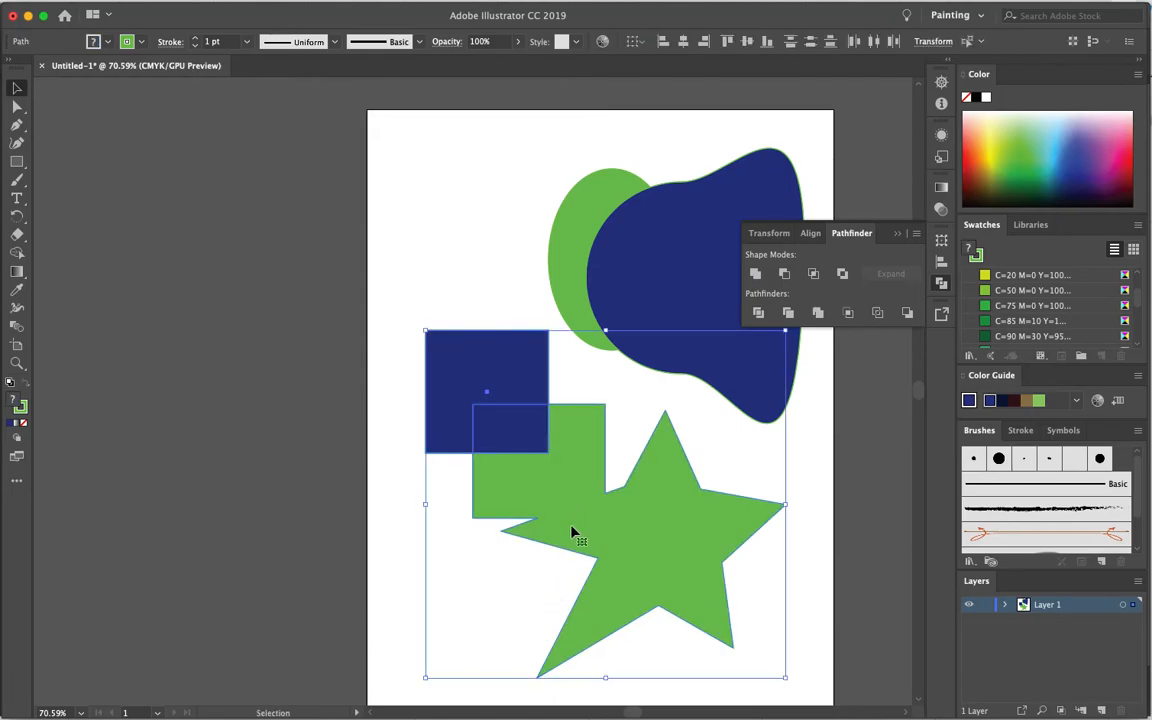
{"action": "left_click", "coordinate": [470, 229]}
{"action": "left_click", "coordinate": [465, 352]}
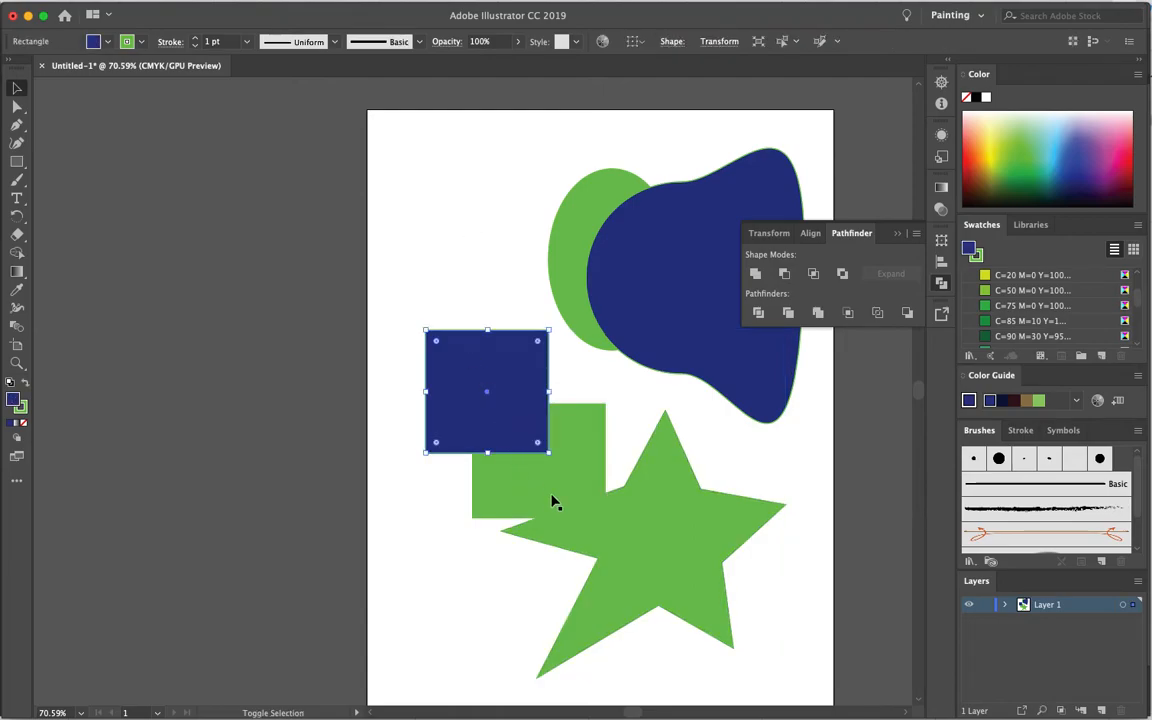
{"action": "left_click", "coordinate": [556, 503], "text": "shift"}
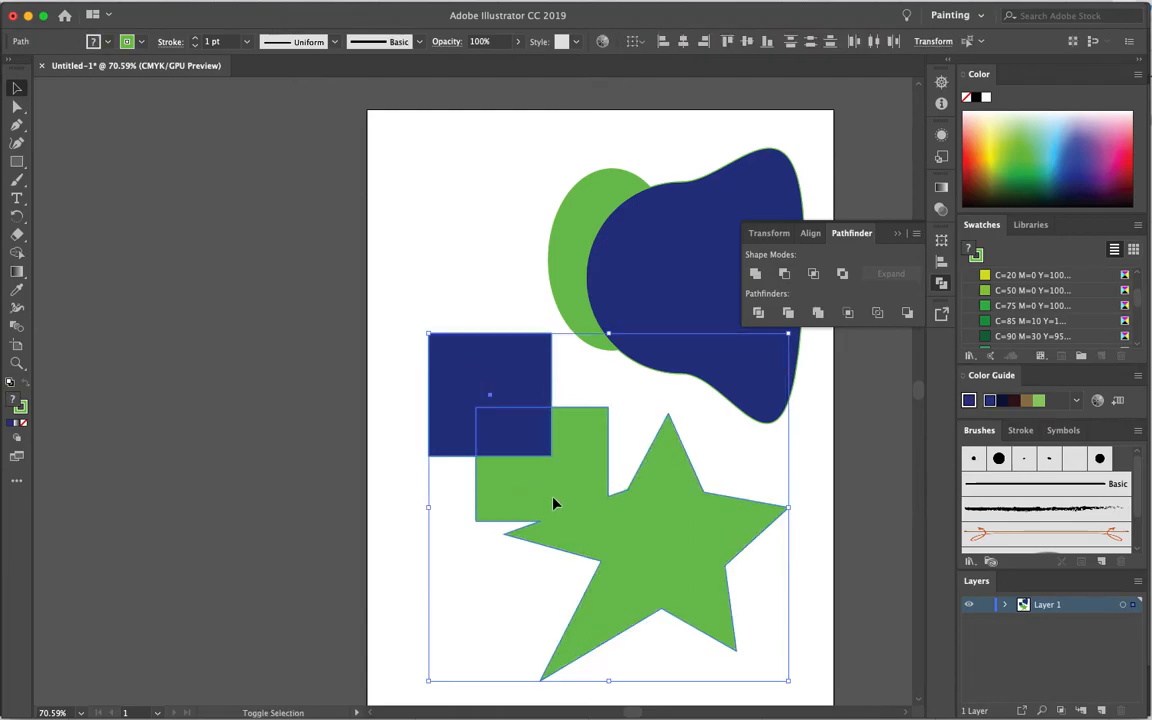
{"action": "left_click", "coordinate": [755, 274]}
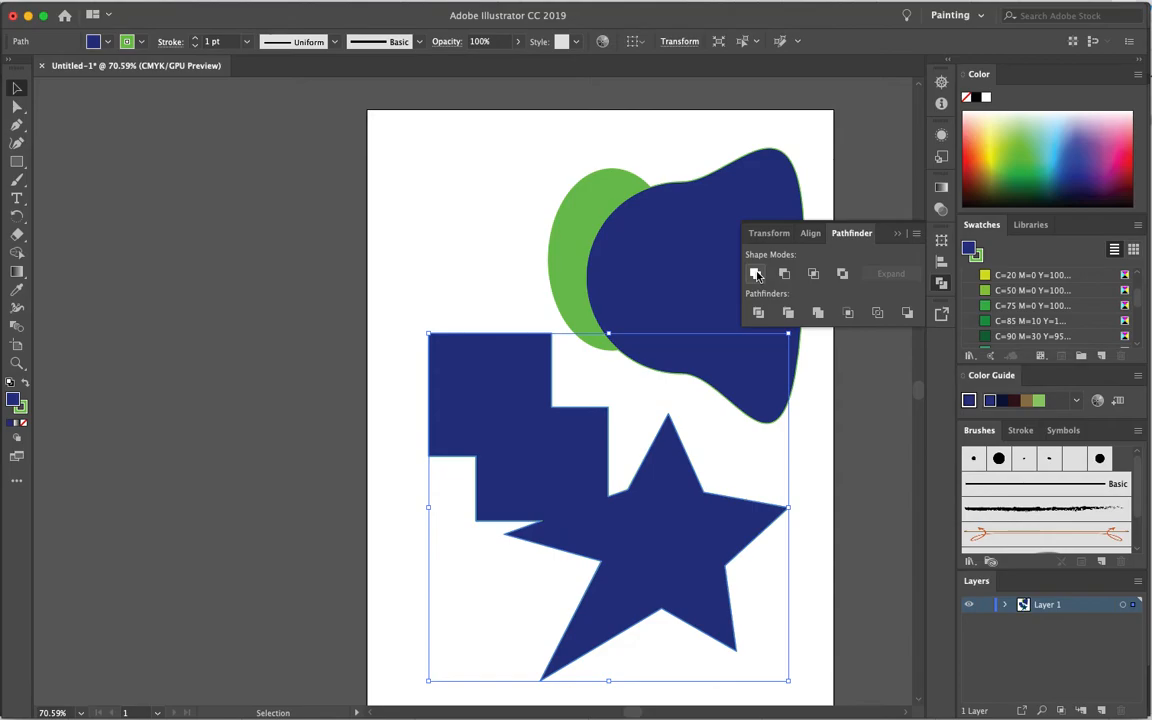
{"action": "key", "text": "super+z"}
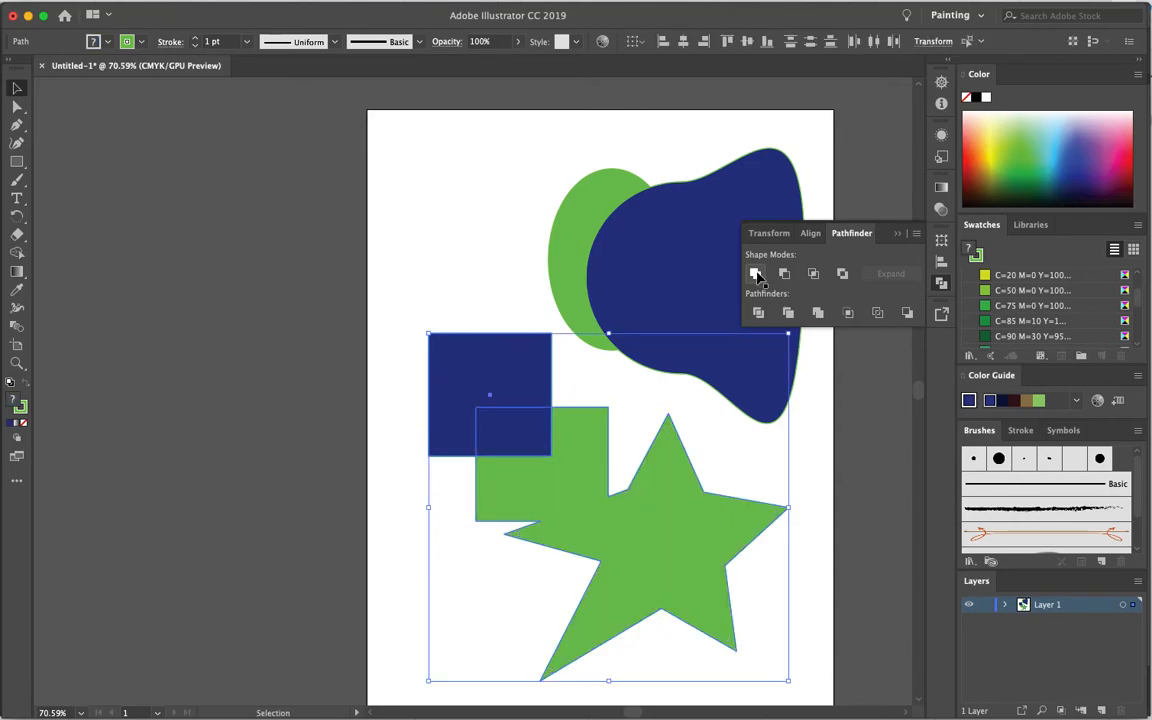
- Send the blue square behind the green shape, unite both with Pathfinder, and undo the union
{"action": "left_click", "coordinate": [406, 203]}
{"action": "left_click", "coordinate": [496, 364]}
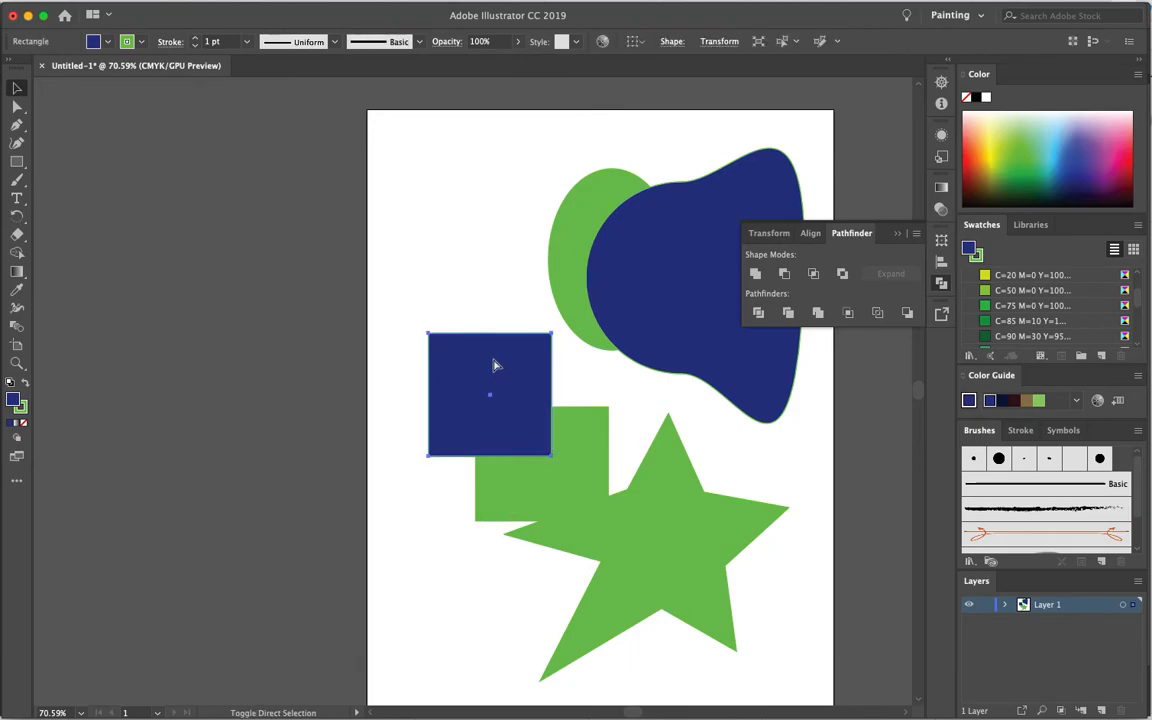
{"action": "key", "text": "super+bracketleft"}
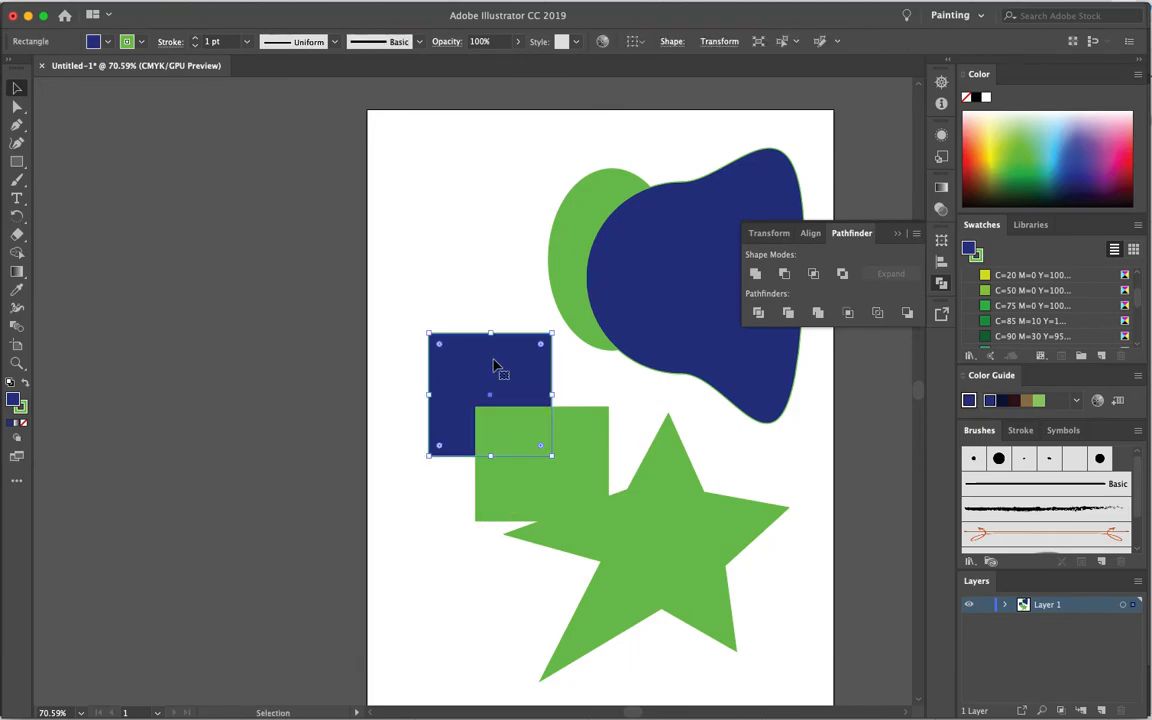
{"action": "left_click", "coordinate": [548, 513], "text": "shift"}
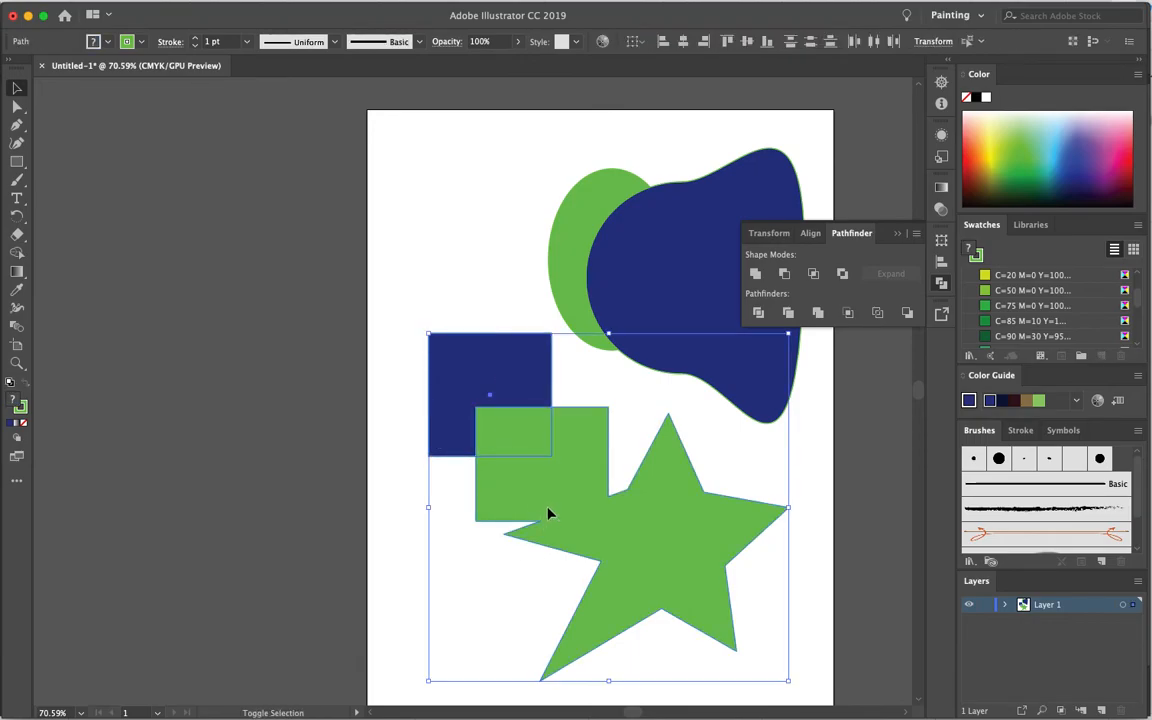
{"action": "left_click", "coordinate": [755, 273]}
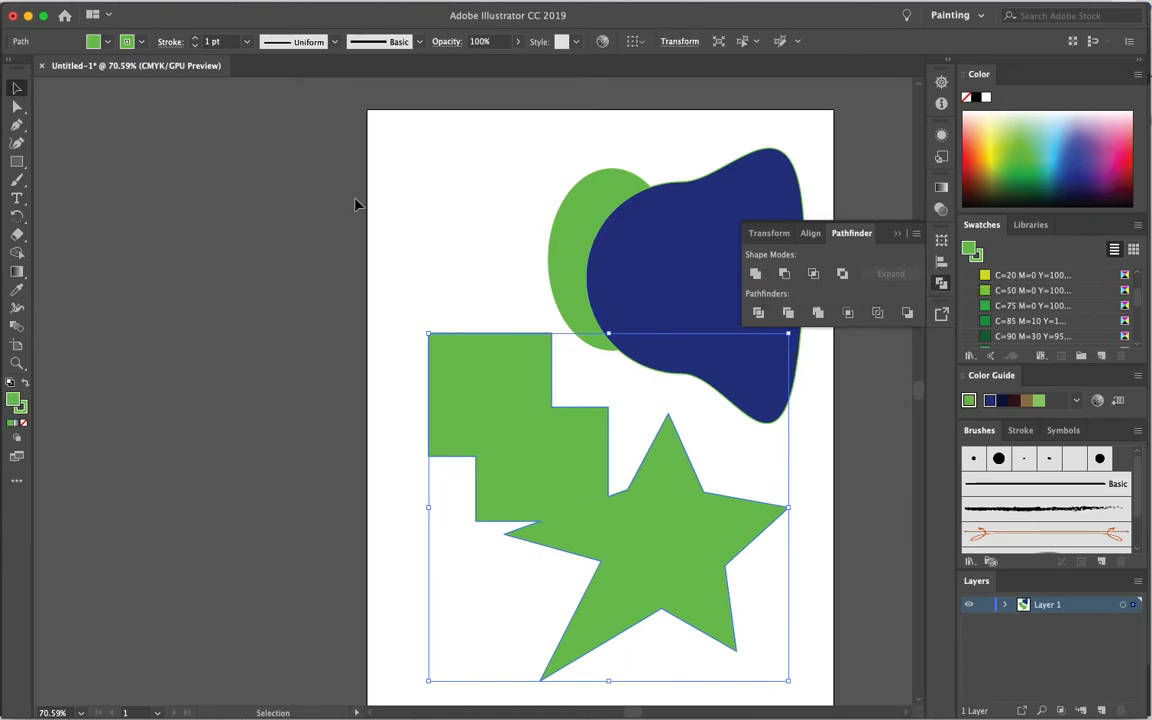
{"action": "key", "text": "a"}
{"action": "key", "text": "super+z"}
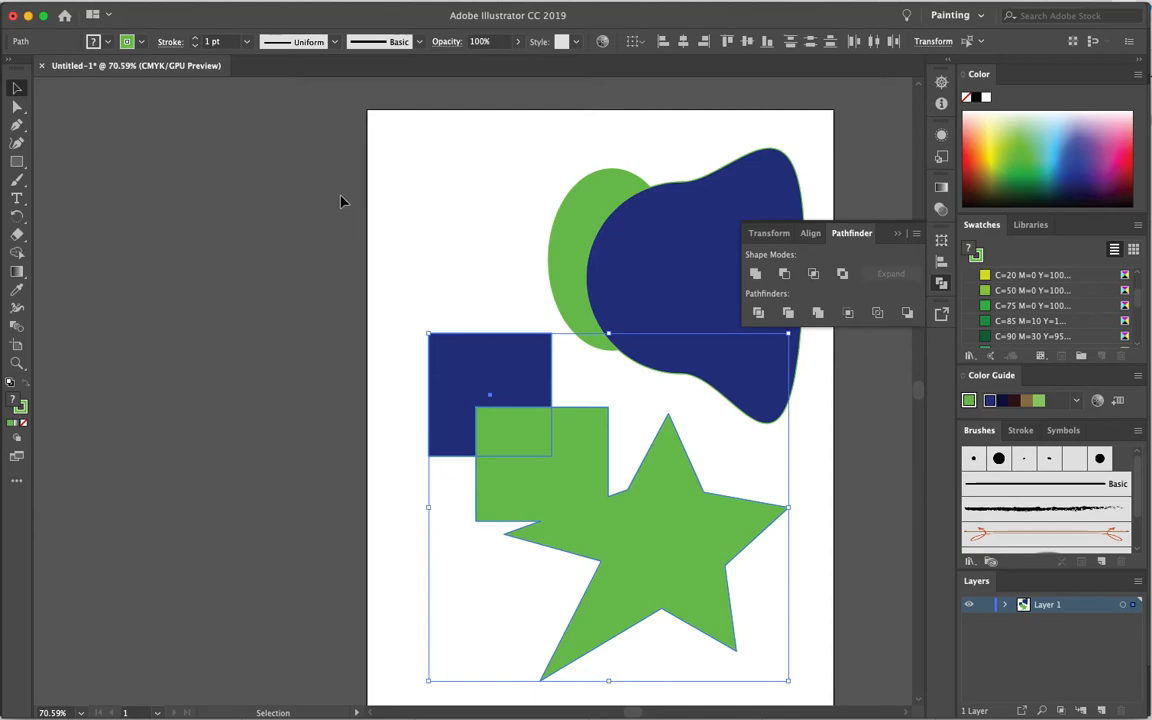
- Bring the blue square to the front over the green shape's upper-left corner, and cut it out with Pathfinder's Minus Front
{"action": "left_click", "coordinate": [465, 236]}
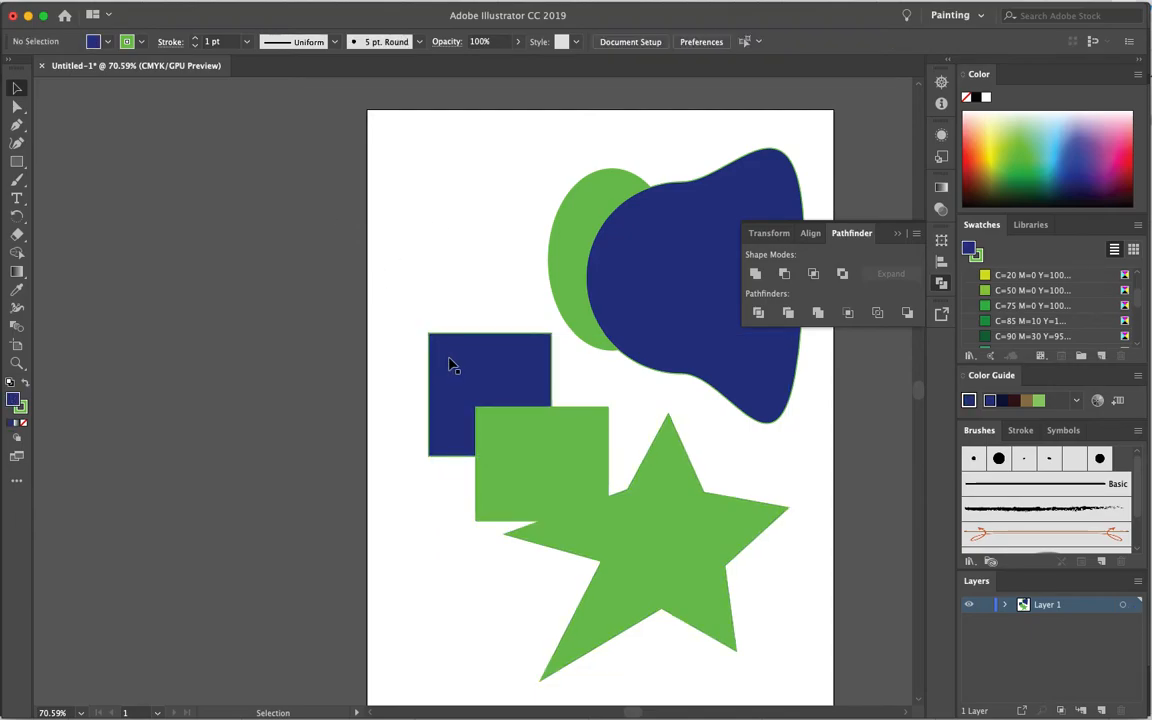
{"action": "left_click", "coordinate": [465, 371]}
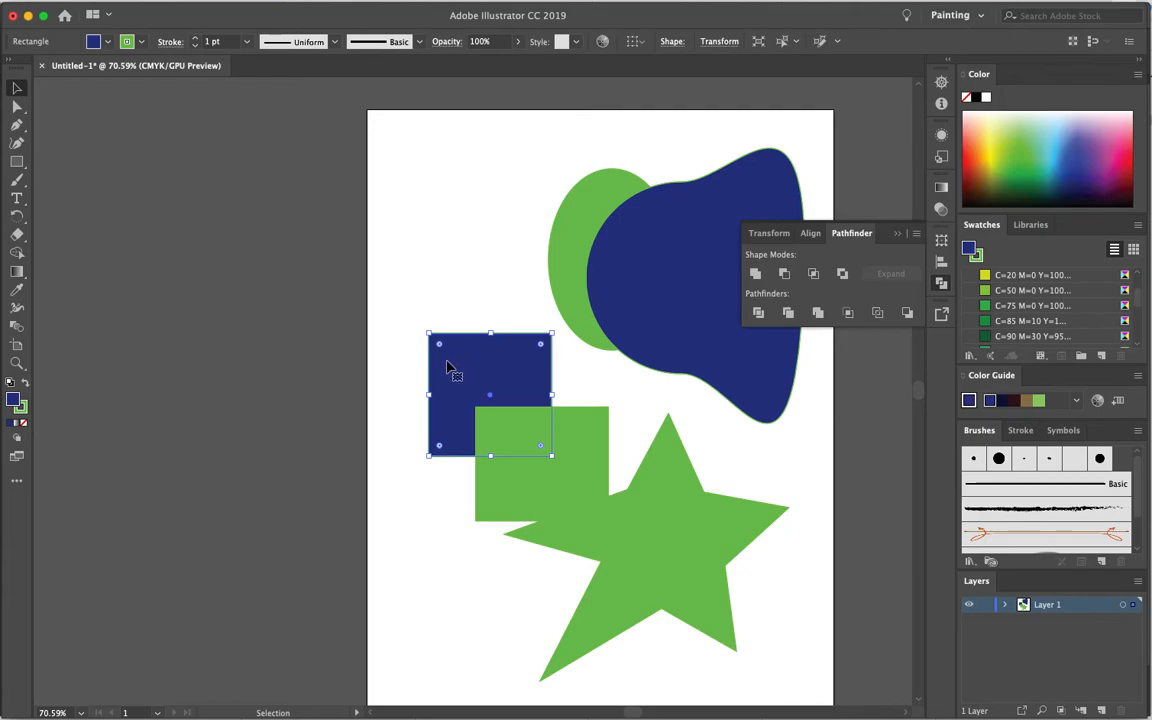
{"action": "key", "text": "super+shift+bracketright"}
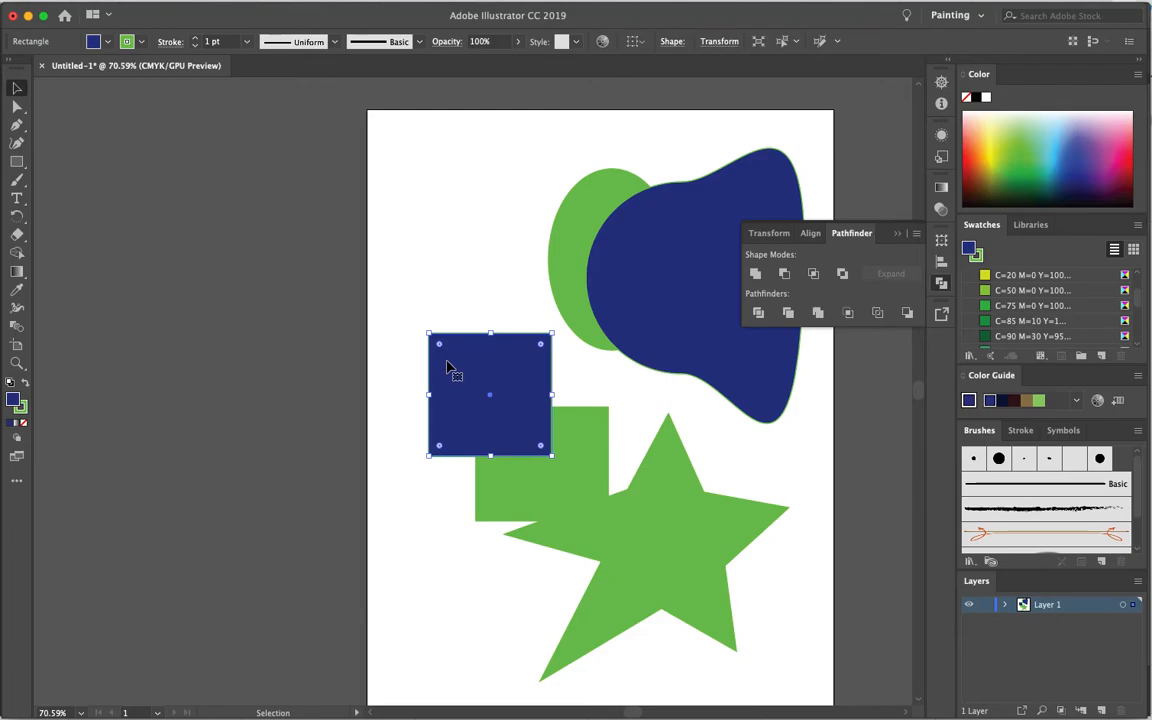
{"action": "left_click_drag", "start_coordinate": [473, 364], "coordinate": [465, 372]}
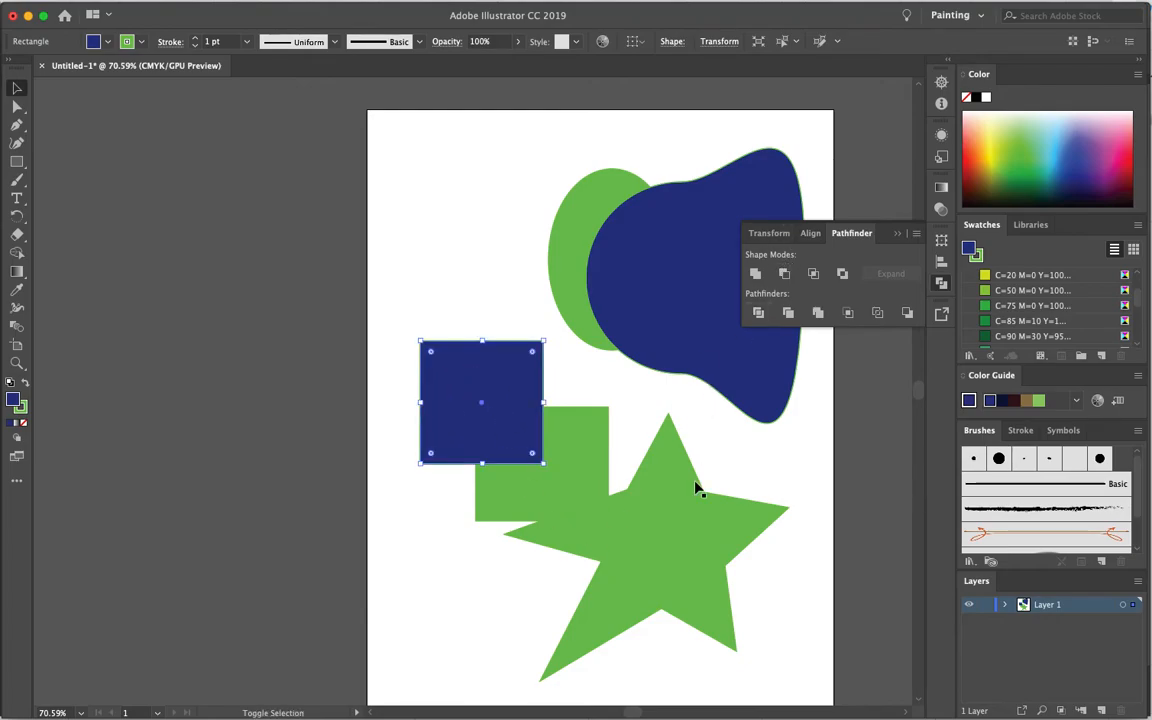
{"action": "left_click", "coordinate": [671, 558], "text": "shift"}
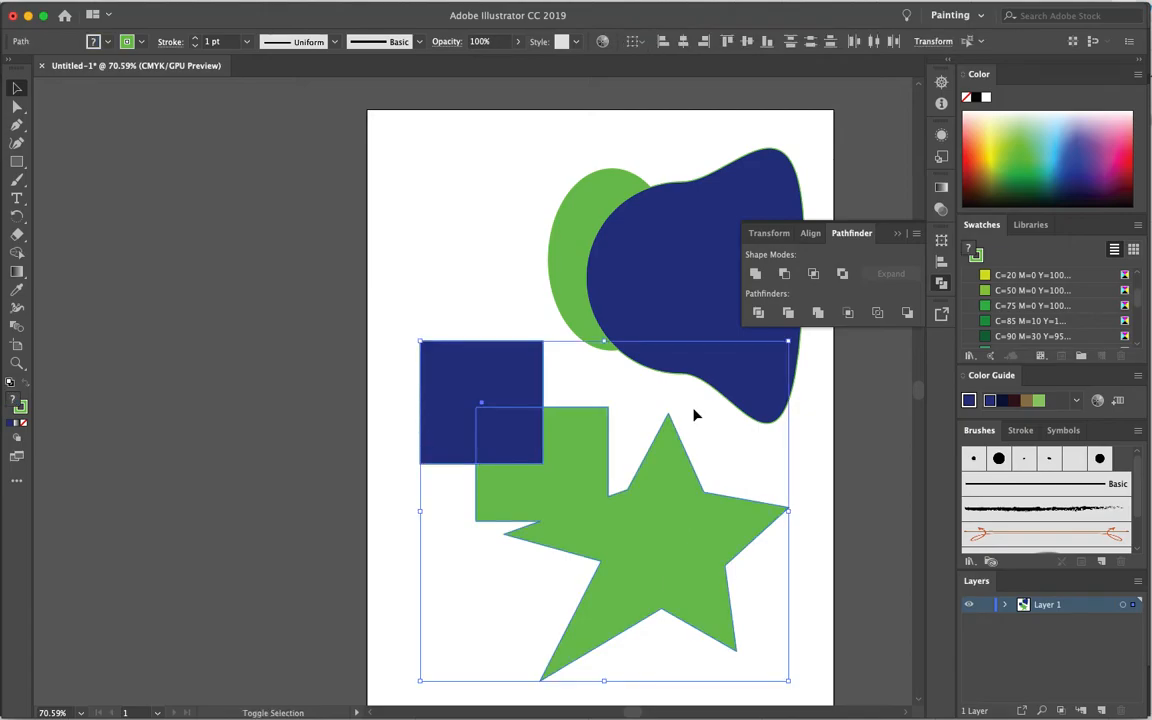
{"action": "left_click", "coordinate": [784, 274]}
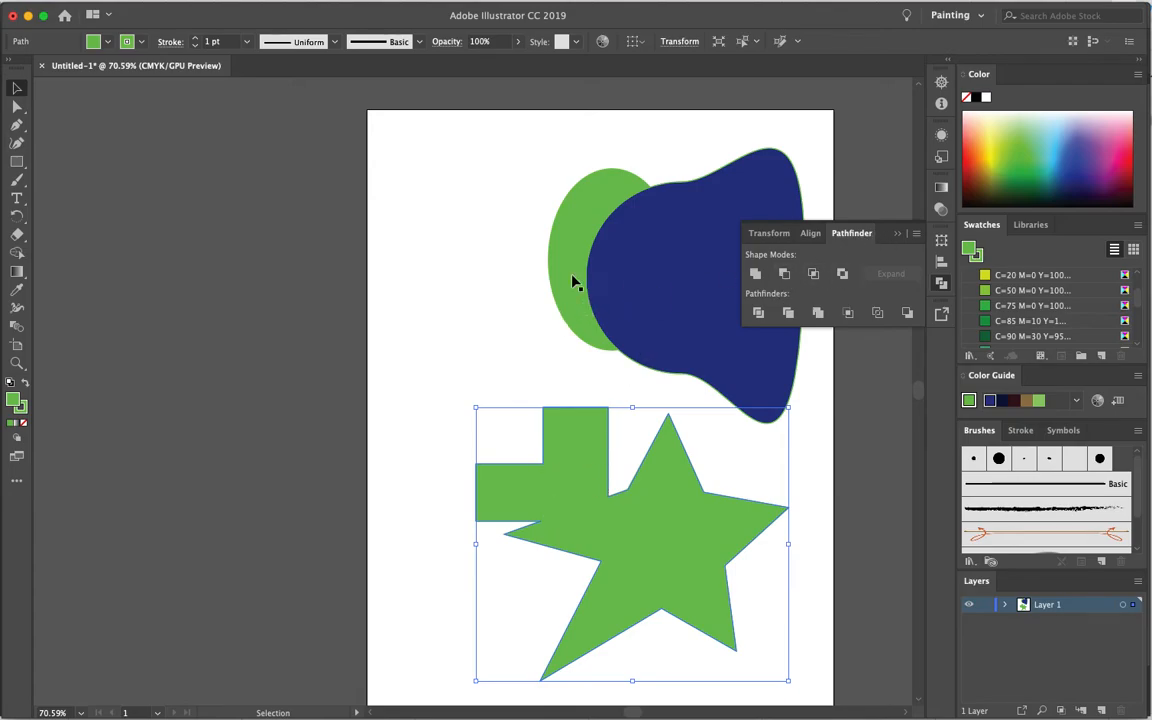
- Reposition and intersect the green ellipse and the distorted blue shape with Pathfinder, and move the resulting piece beside the star's top arm
{"action": "left_click_drag", "start_coordinate": [568, 280], "coordinate": [516, 285]}
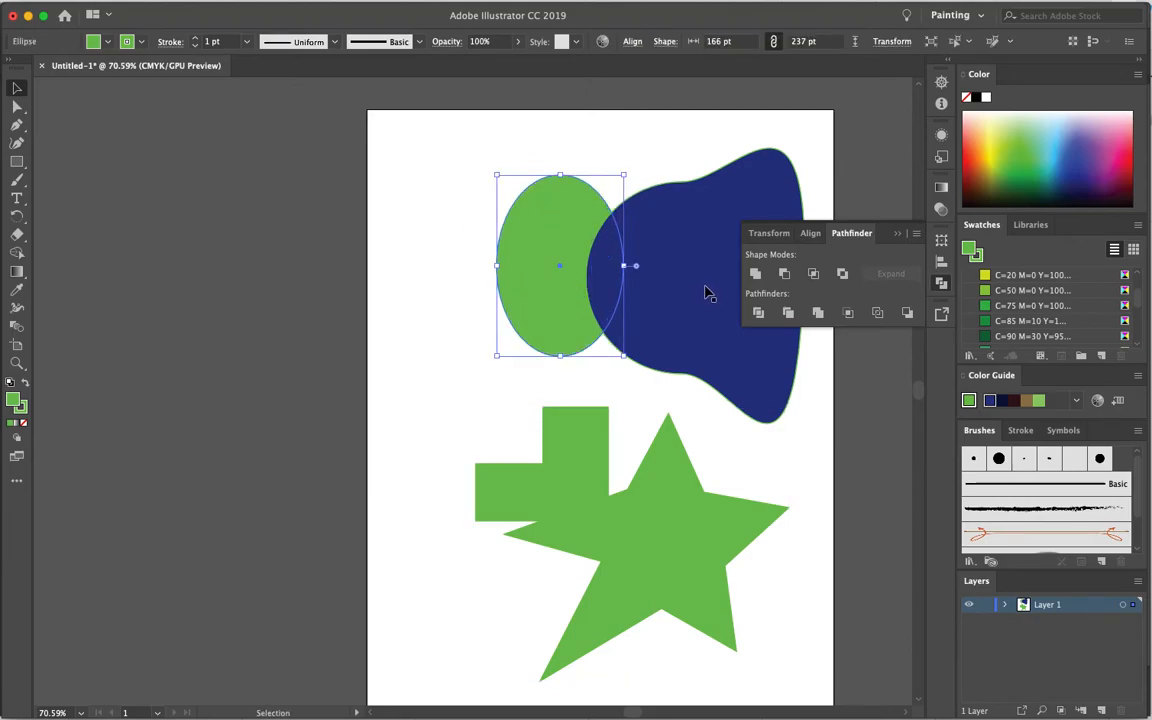
{"action": "left_click_drag", "start_coordinate": [706, 290], "coordinate": [696, 272]}
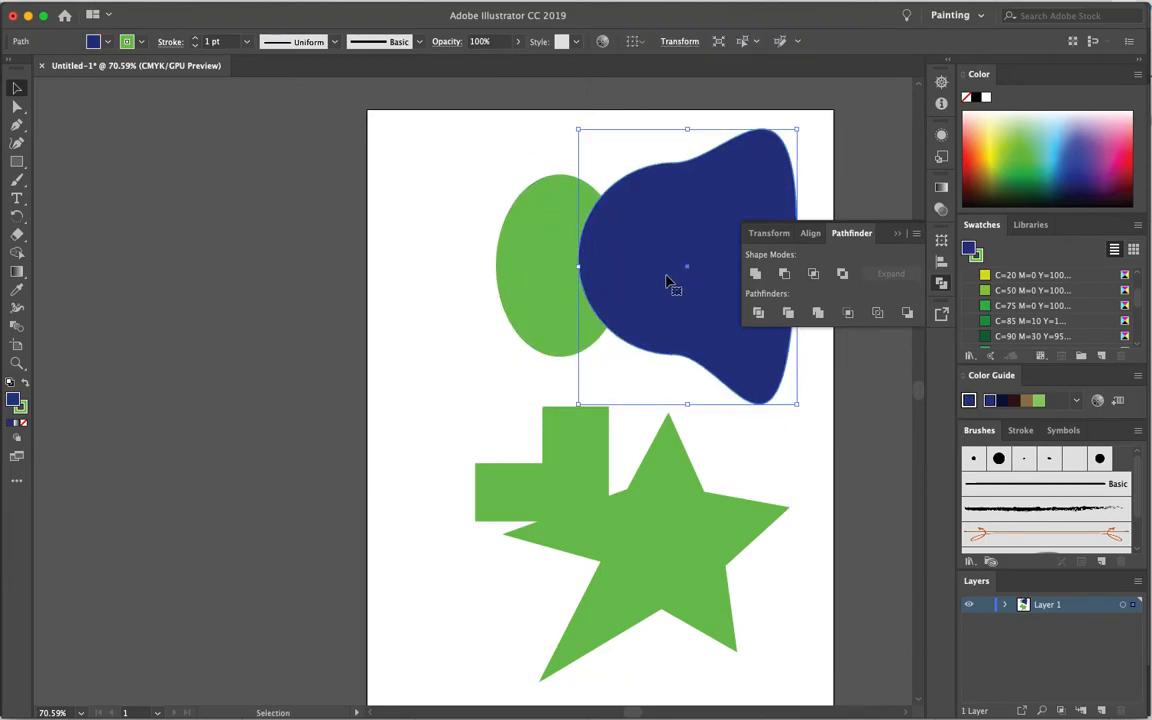
{"action": "left_click", "coordinate": [530, 273], "text": "shift"}
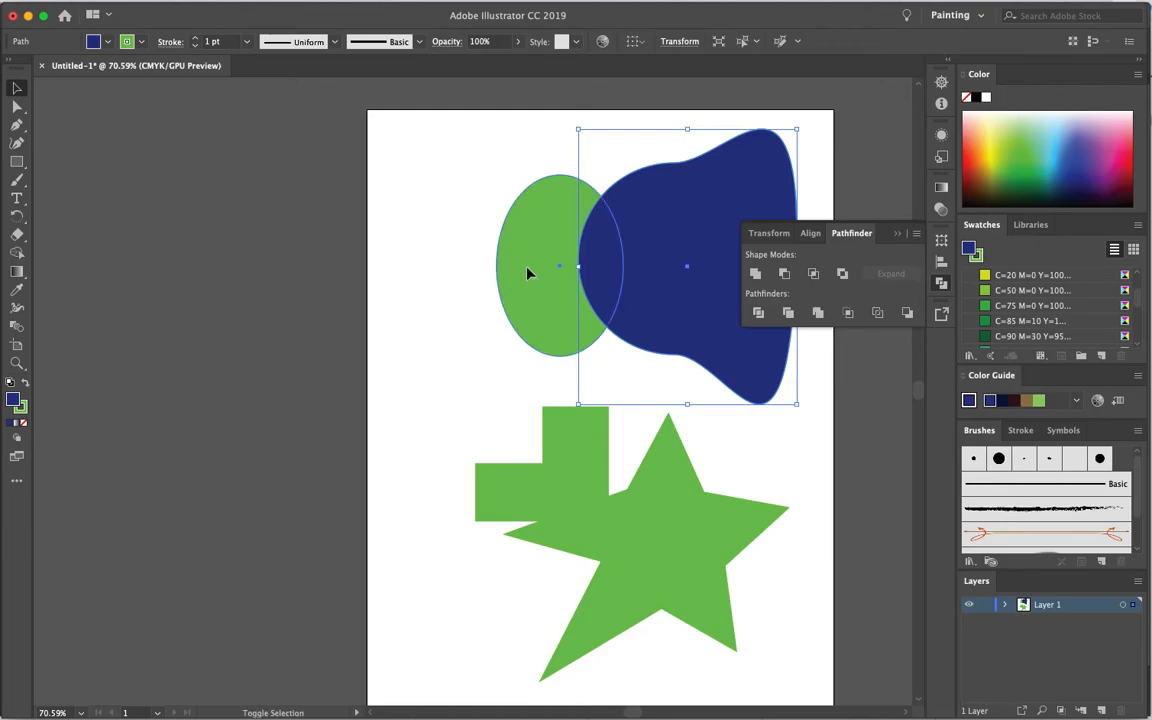
{"action": "left_click", "coordinate": [813, 274]}
{"action": "left_click_drag", "start_coordinate": [602, 278], "coordinate": [723, 440]}
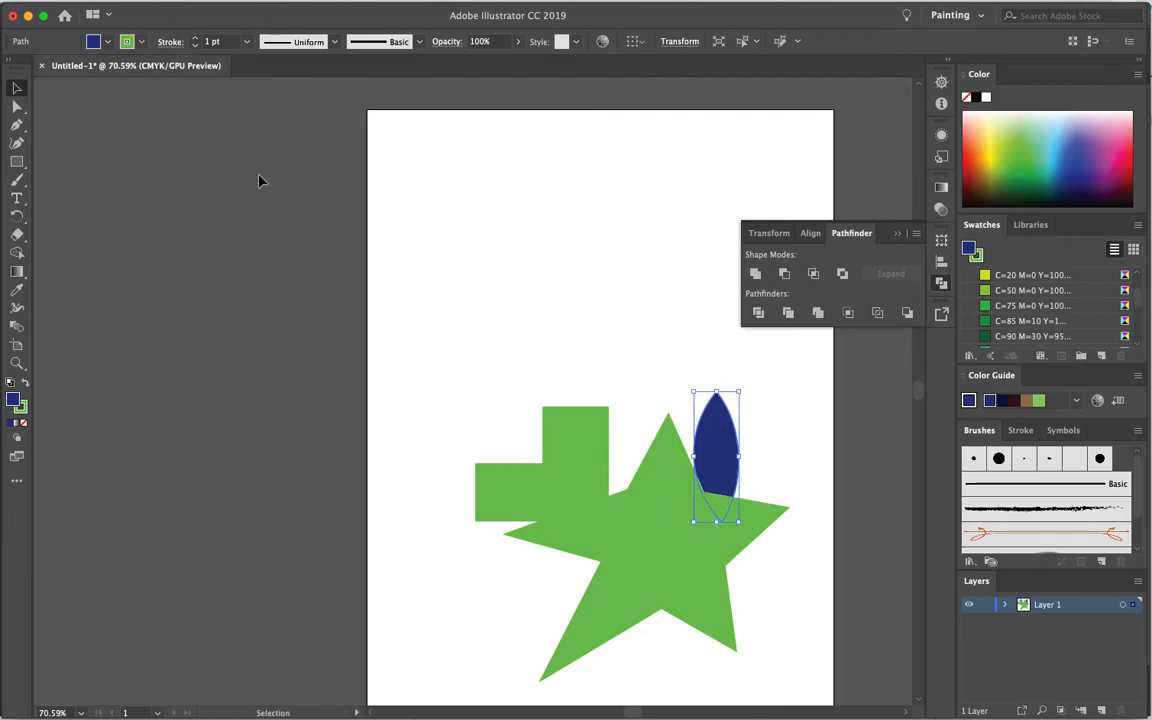
- Draw a wide blue rectangle across the upper page and a smaller one centred over its top edge
{"action": "left_click", "coordinate": [16, 162]}
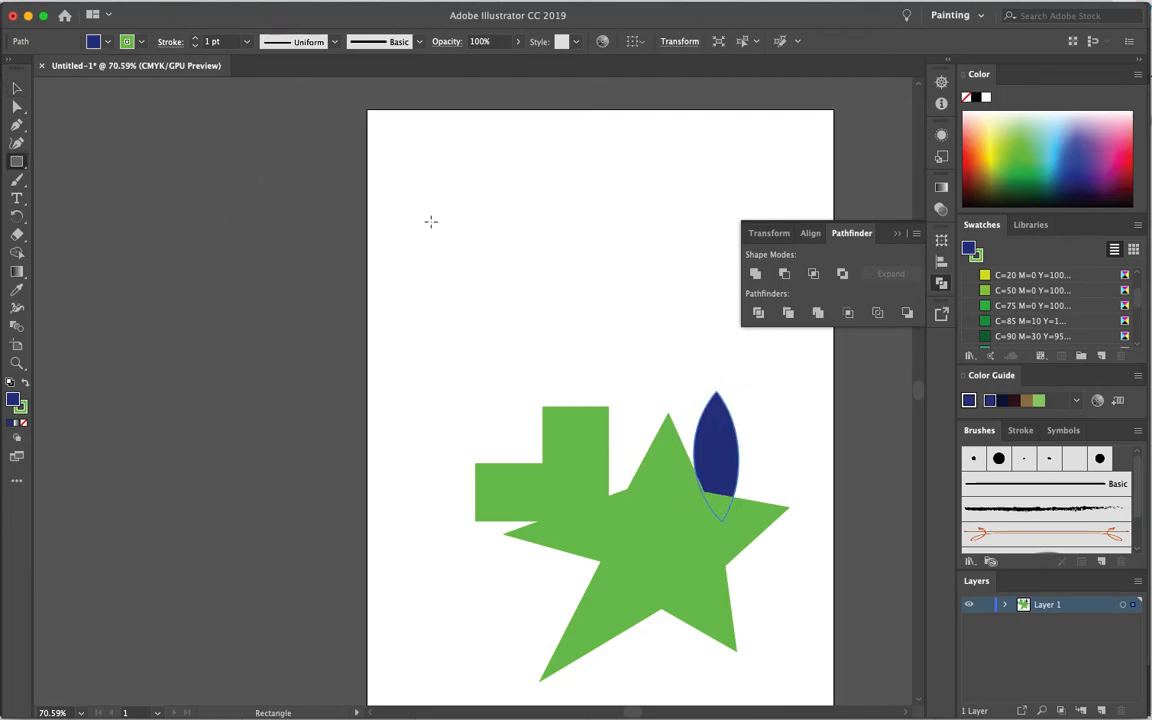
{"action": "mouse_move", "coordinate": [435, 198]}
{"action": "left_mouse_down"}
{"action": "mouse_move", "coordinate": [774, 332]}
{"action": "mouse_move", "coordinate": [760, 313]}
{"action": "left_mouse_up"}
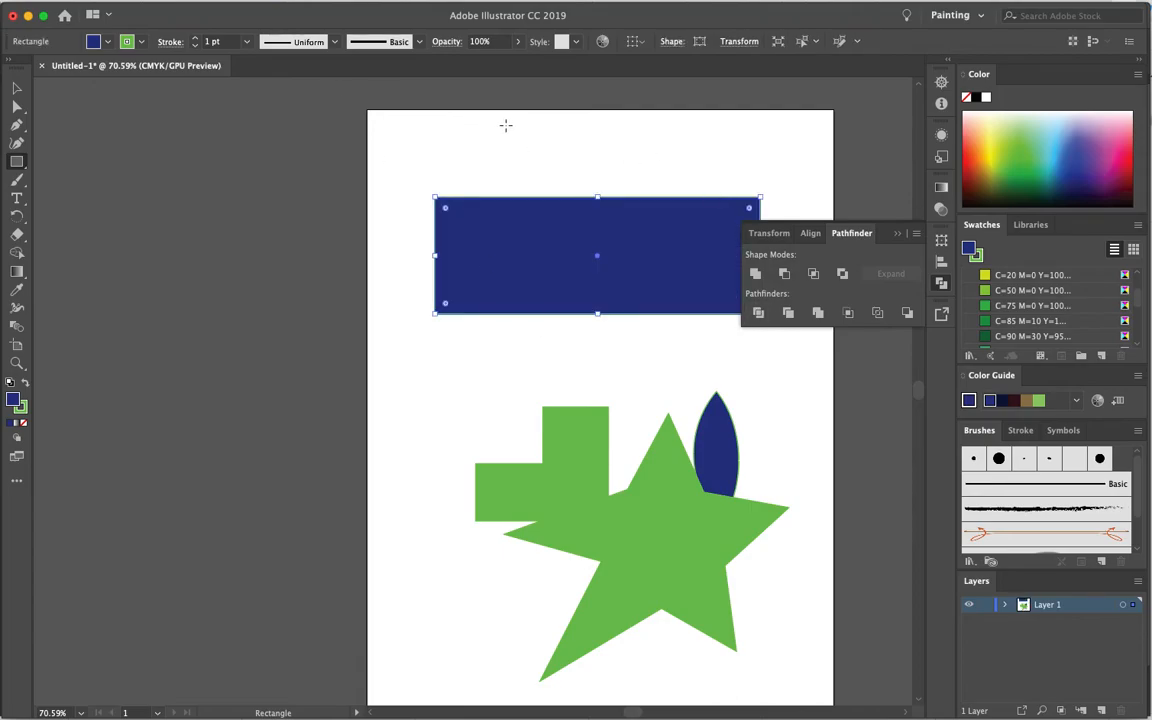
{"action": "left_click_drag", "start_coordinate": [503, 124], "coordinate": [692, 222]}
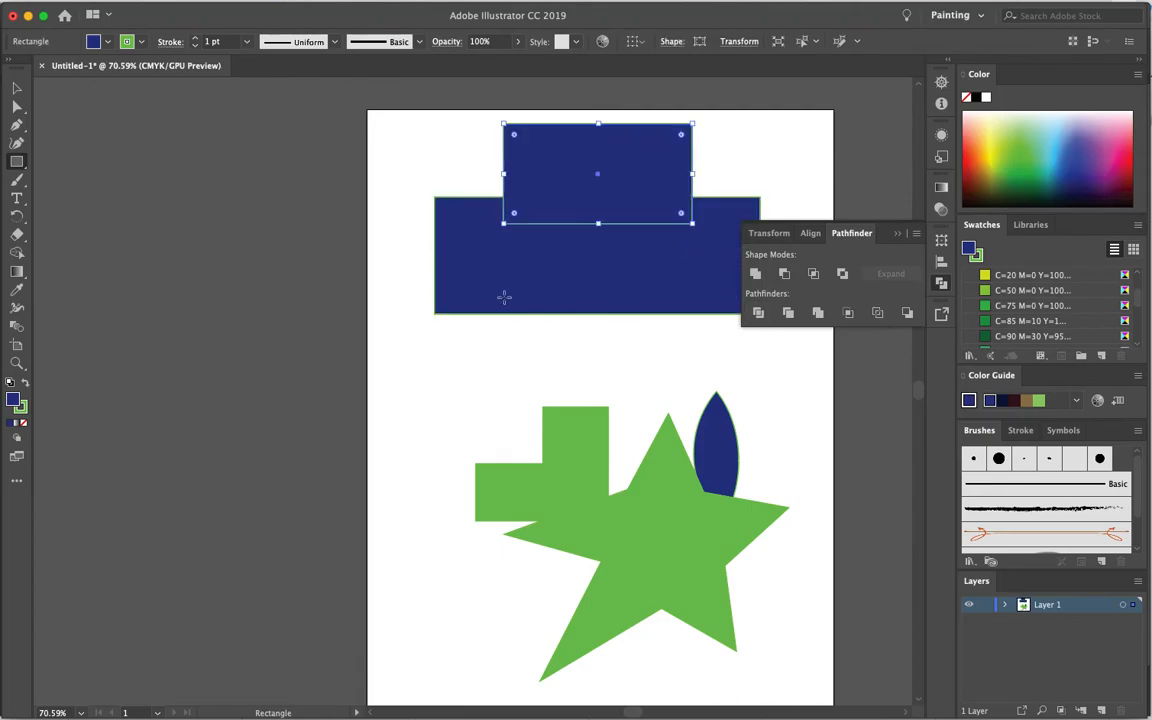
- Draw circles of about 112 pt and 135 pt at the wide rectangle's lower corners, and move the larger one onto the green shape's left part
{"action": "left_click_drag", "start_coordinate": [17, 161], "coordinate": [55, 176]}
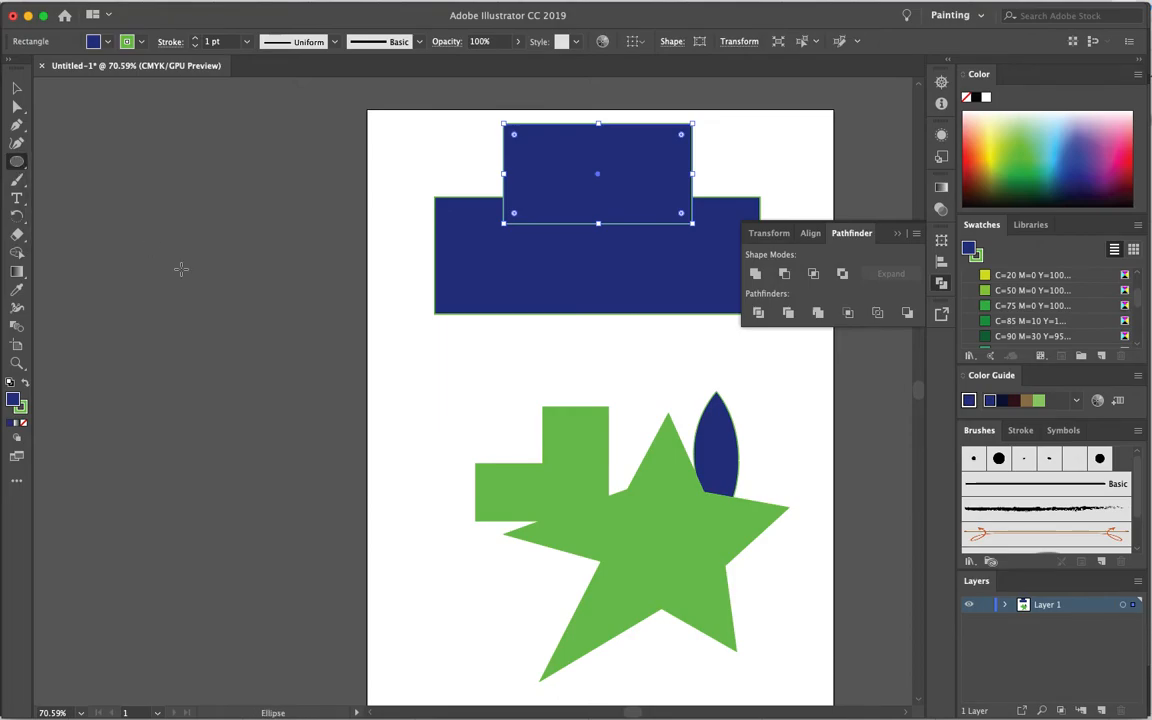
{"action": "left_click_drag", "start_coordinate": [455, 291], "coordinate": [541, 373]}
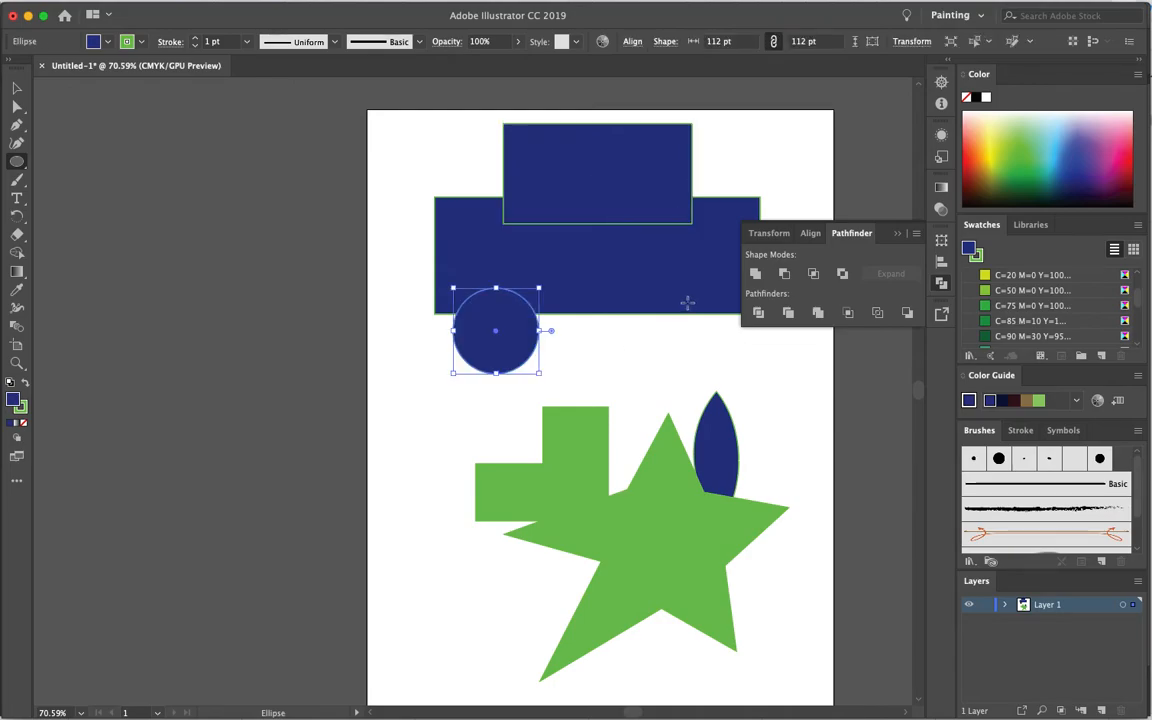
{"action": "left_click_drag", "start_coordinate": [657, 278], "coordinate": [748, 375]}
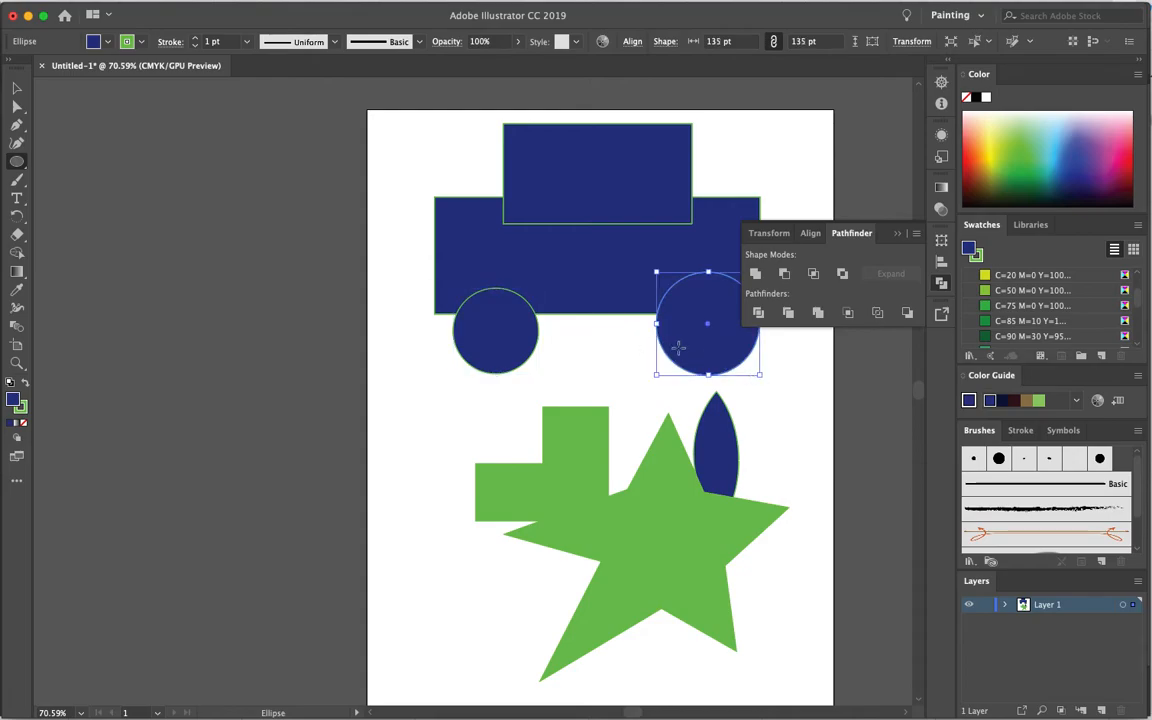
{"action": "key", "text": "v"}
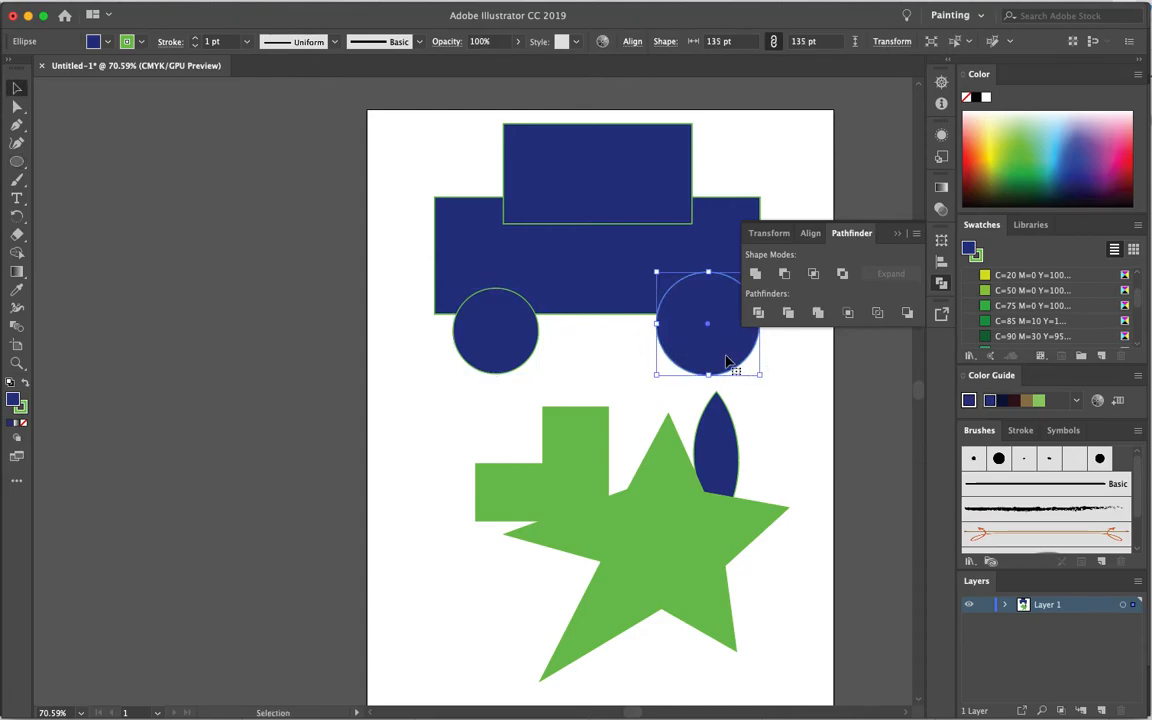
{"action": "left_click_drag", "start_coordinate": [712, 352], "coordinate": [535, 497]}
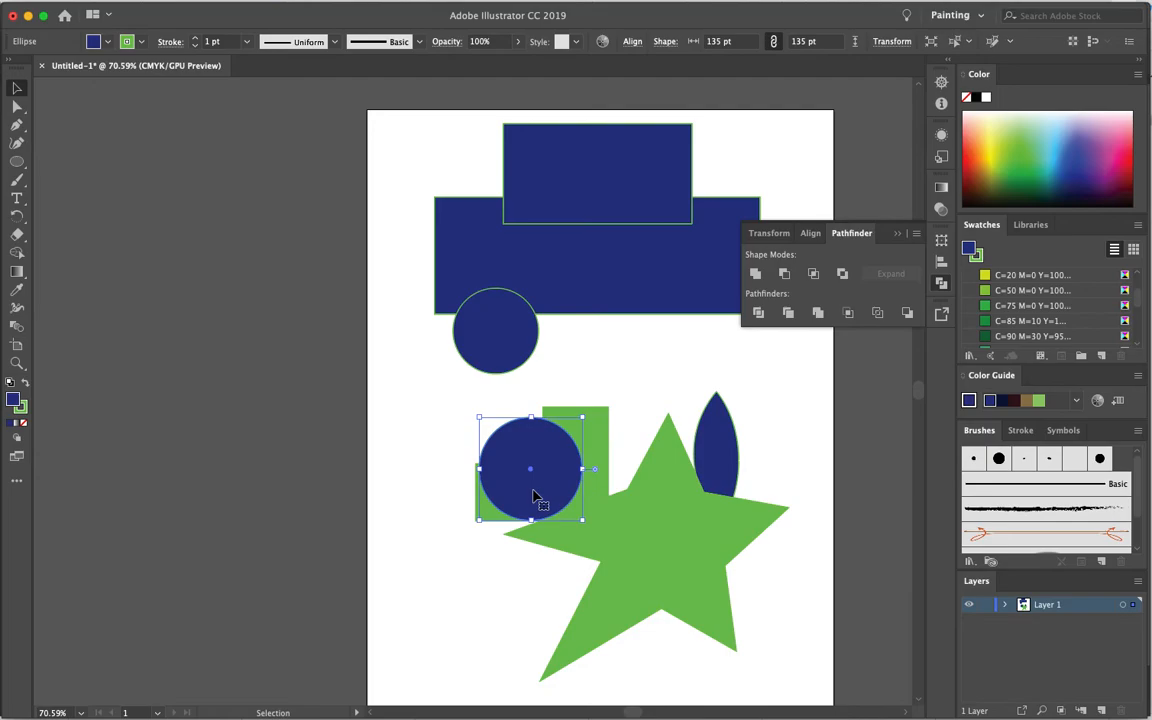
- Delete the 135 pt circle and place a copy of the 112 pt wheel at the wide rectangle's lower-right corner
{"action": "key", "text": "Delete"}
{"action": "left_click", "coordinate": [493, 330]}
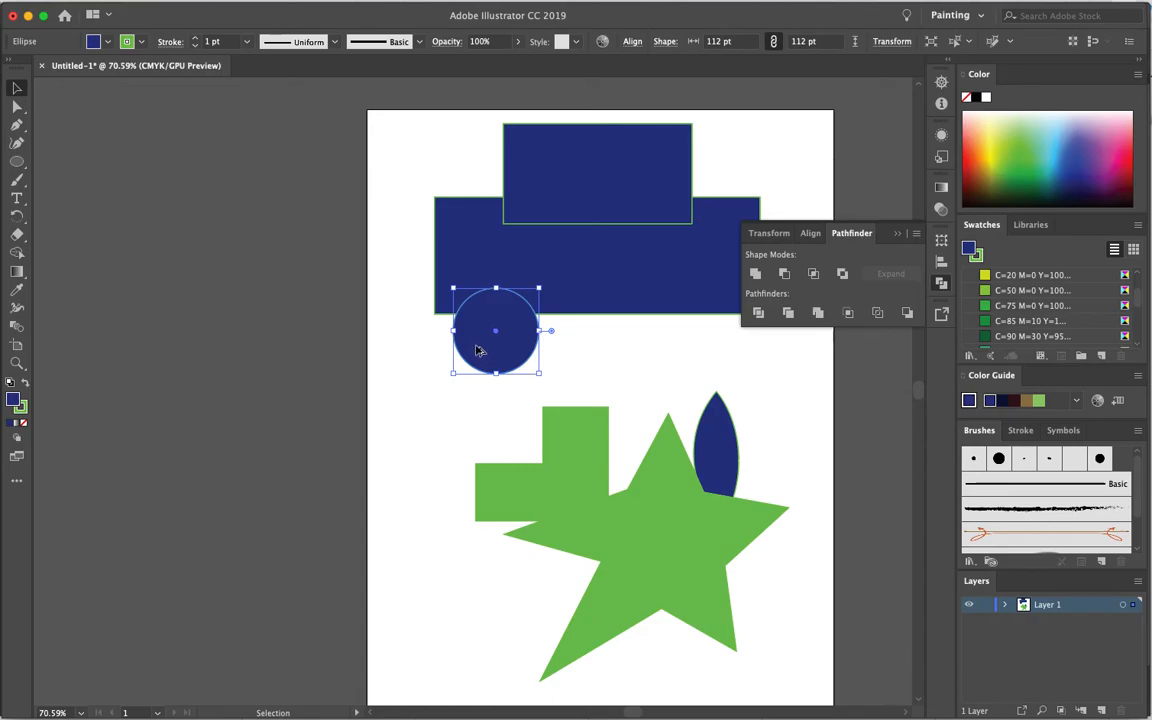
{"action": "left_click_drag", "start_coordinate": [476, 350], "coordinate": [692, 343]}
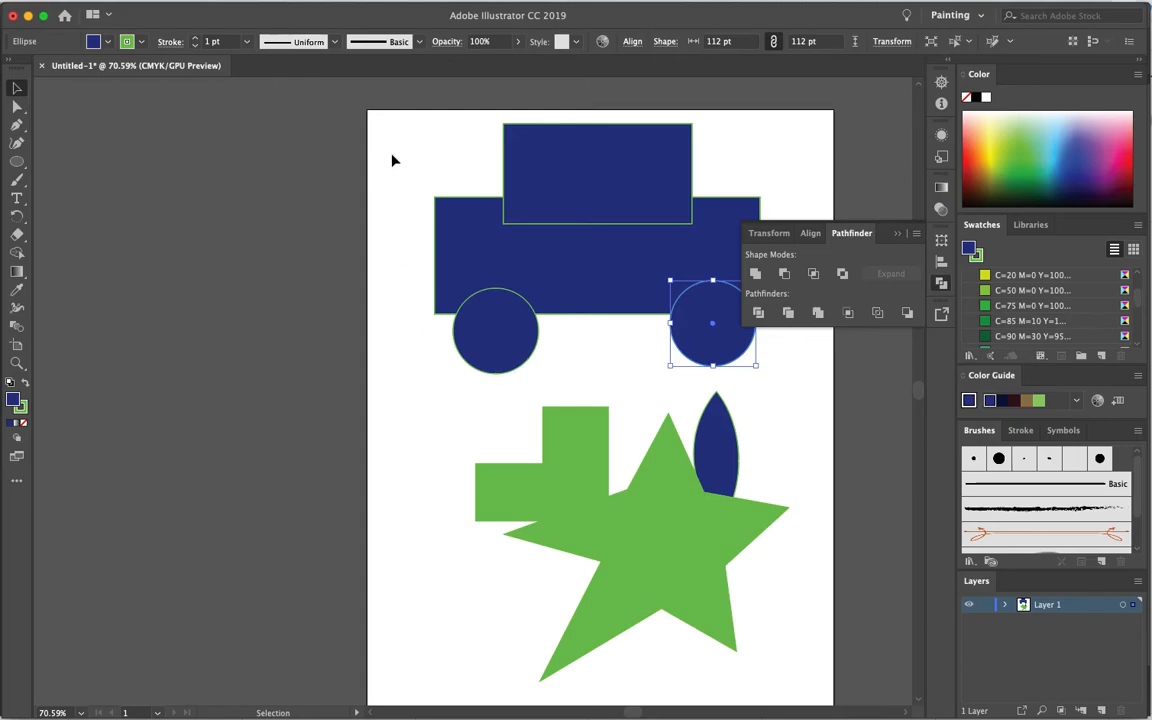
- Select both rectangles and both wheels, and combine them into a single car shape with Pathfinder's Unite
{"action": "left_click_drag", "start_coordinate": [392, 142], "coordinate": [752, 375]}
{"action": "left_click_drag", "start_coordinate": [389, 126], "coordinate": [757, 389]}
{"action": "left_click", "coordinate": [757, 389]}
{"action": "scroll", "coordinate": [757, 389], "scroll_direction": "down", "scroll_amount": 1}
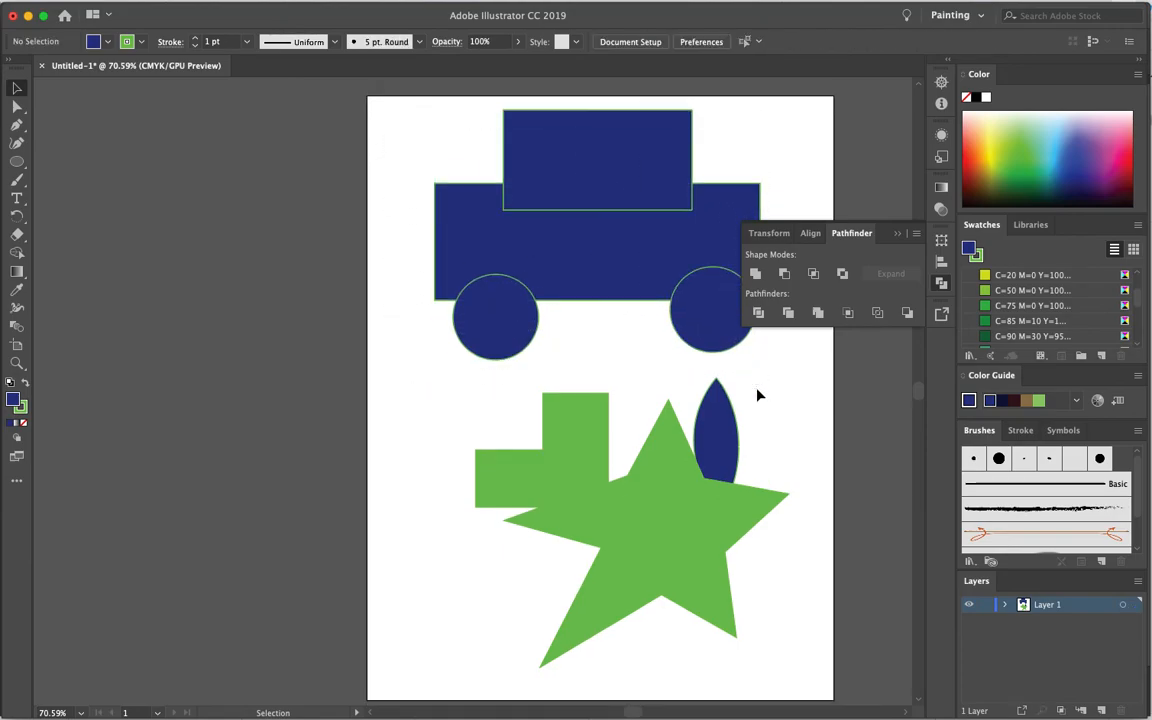
{"action": "left_click_drag", "start_coordinate": [419, 104], "coordinate": [790, 357]}
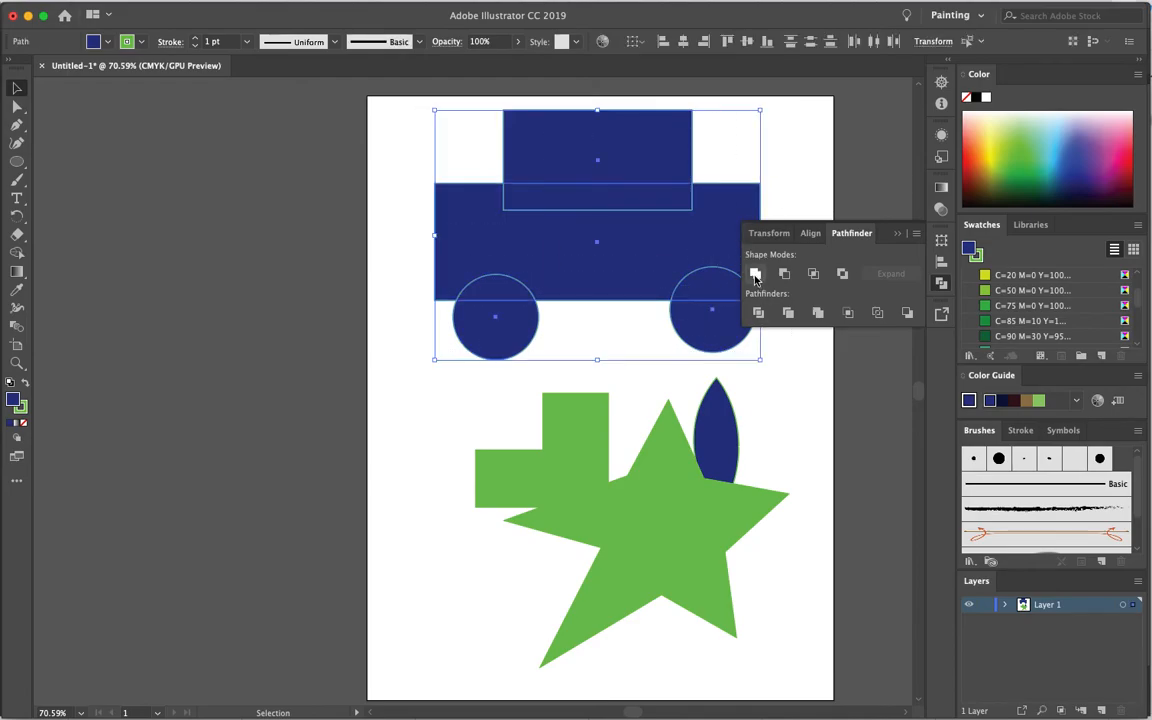
{"action": "left_click", "coordinate": [755, 274]}
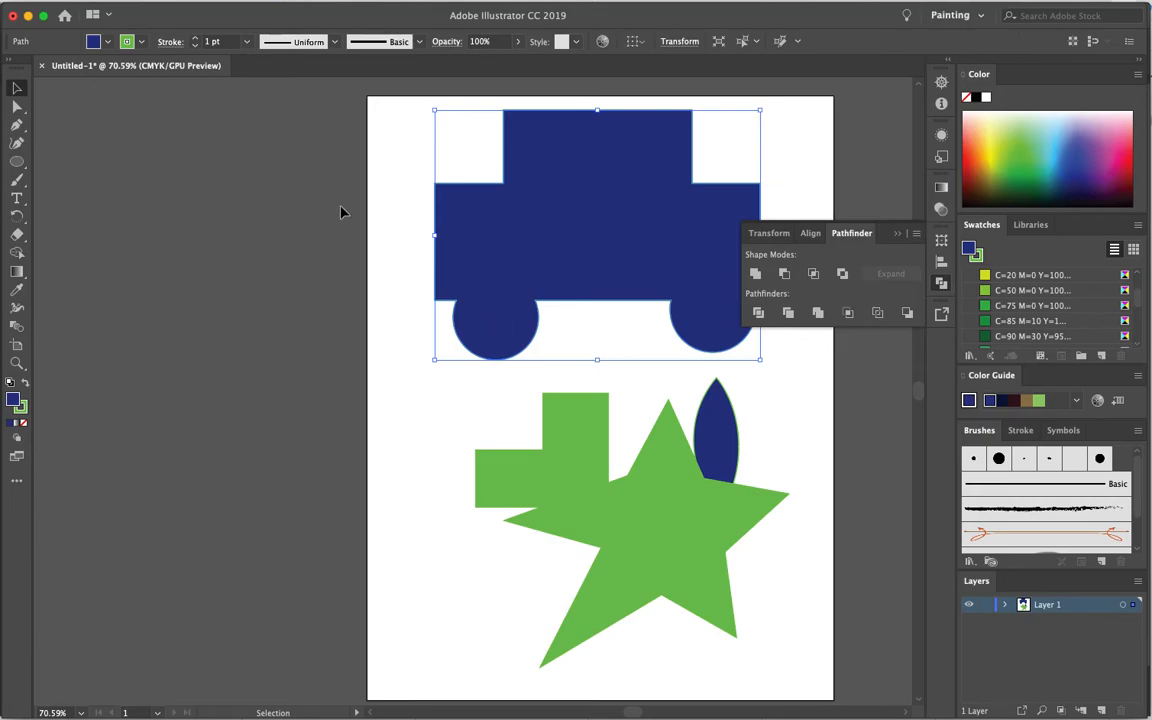
- Draw two window rectangles side by side inside the car's upper cabin with the Rectangle tool
{"action": "left_click", "coordinate": [16, 161]}
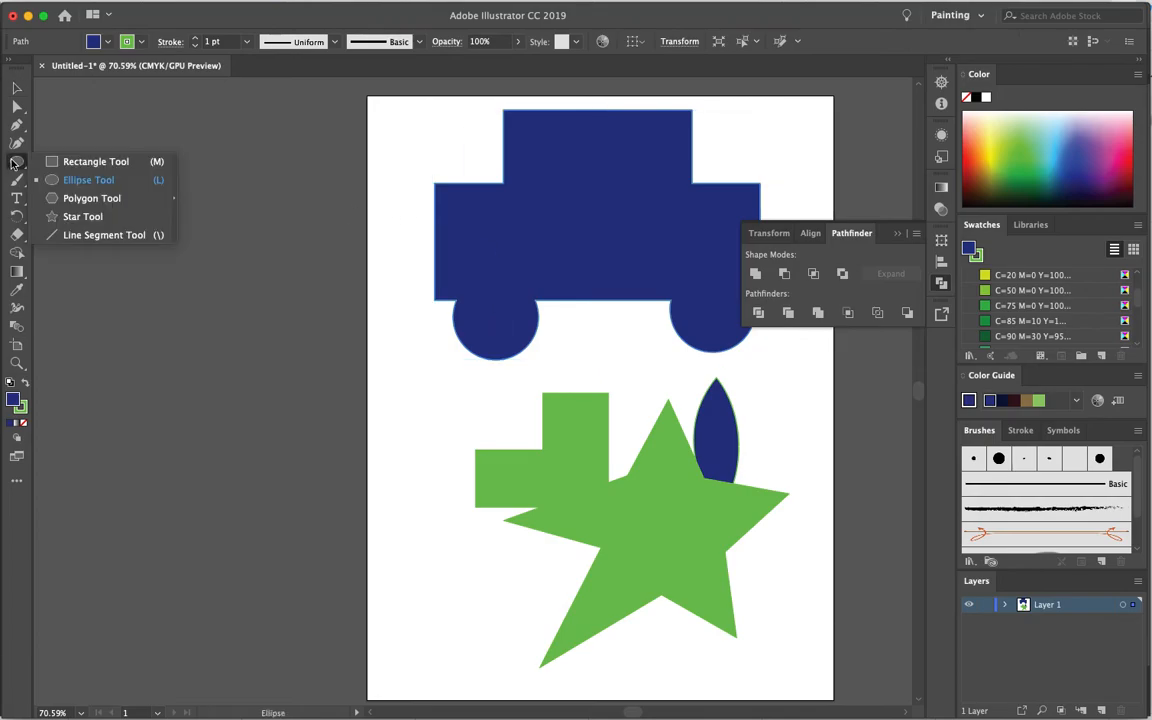
{"action": "left_click", "coordinate": [91, 166]}
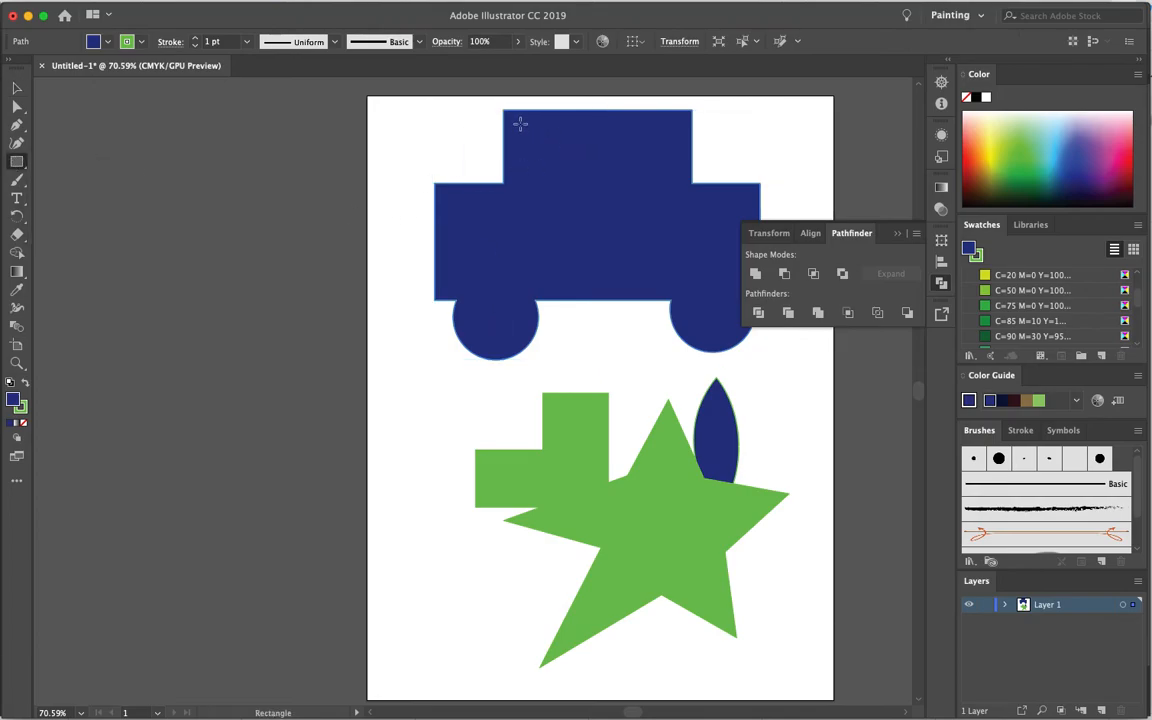
{"action": "left_click_drag", "start_coordinate": [519, 122], "coordinate": [597, 179]}
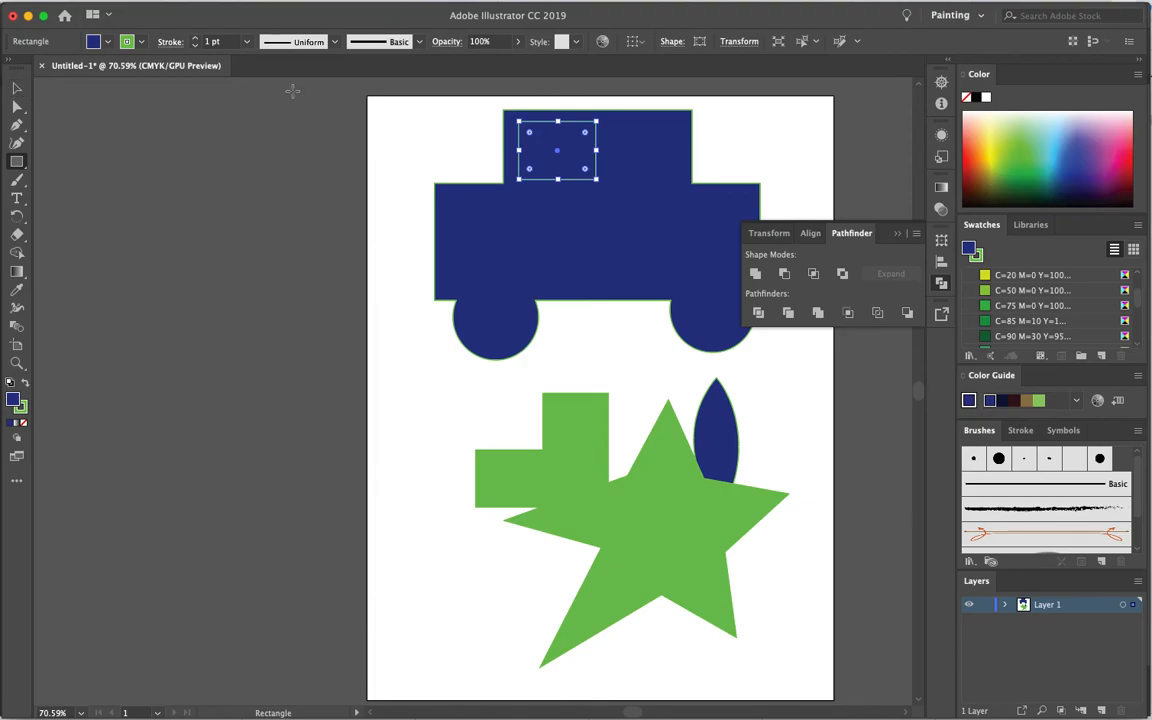
{"action": "left_click_drag", "start_coordinate": [609, 121], "coordinate": [681, 180]}
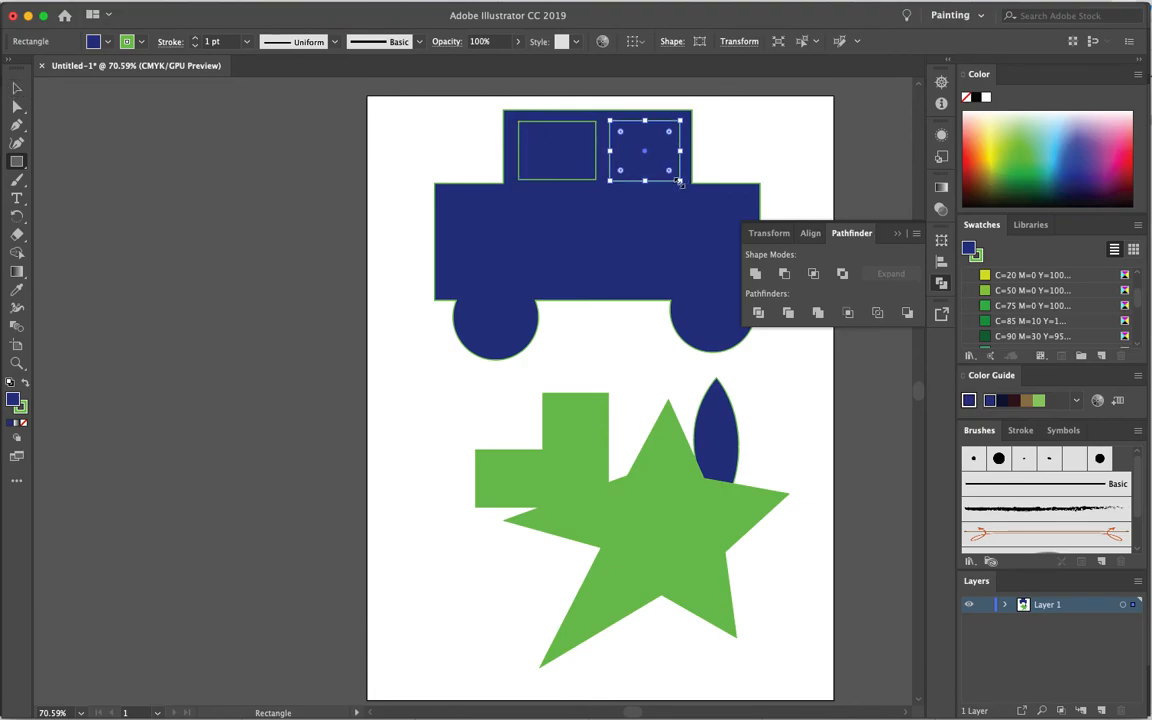
- Cut both window rectangles out of the car one after the other with Pathfinder's Minus Front
{"action": "left_click", "coordinate": [16, 88]}
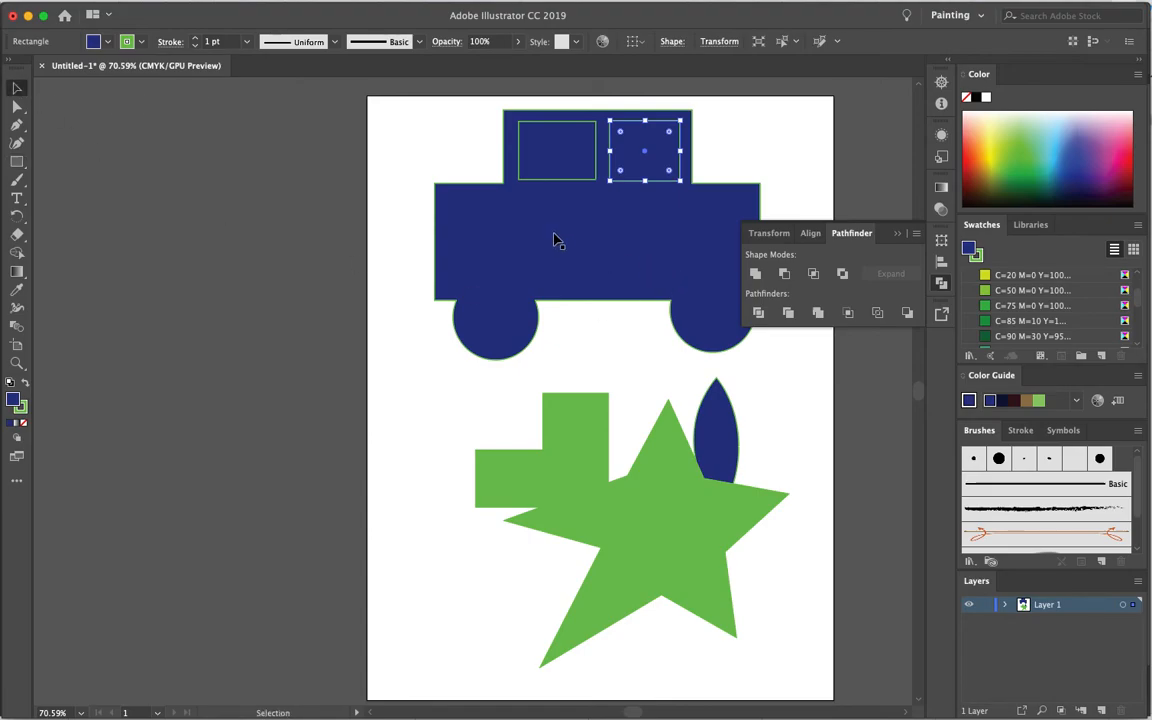
{"action": "left_click_drag", "start_coordinate": [453, 132], "coordinate": [548, 244]}
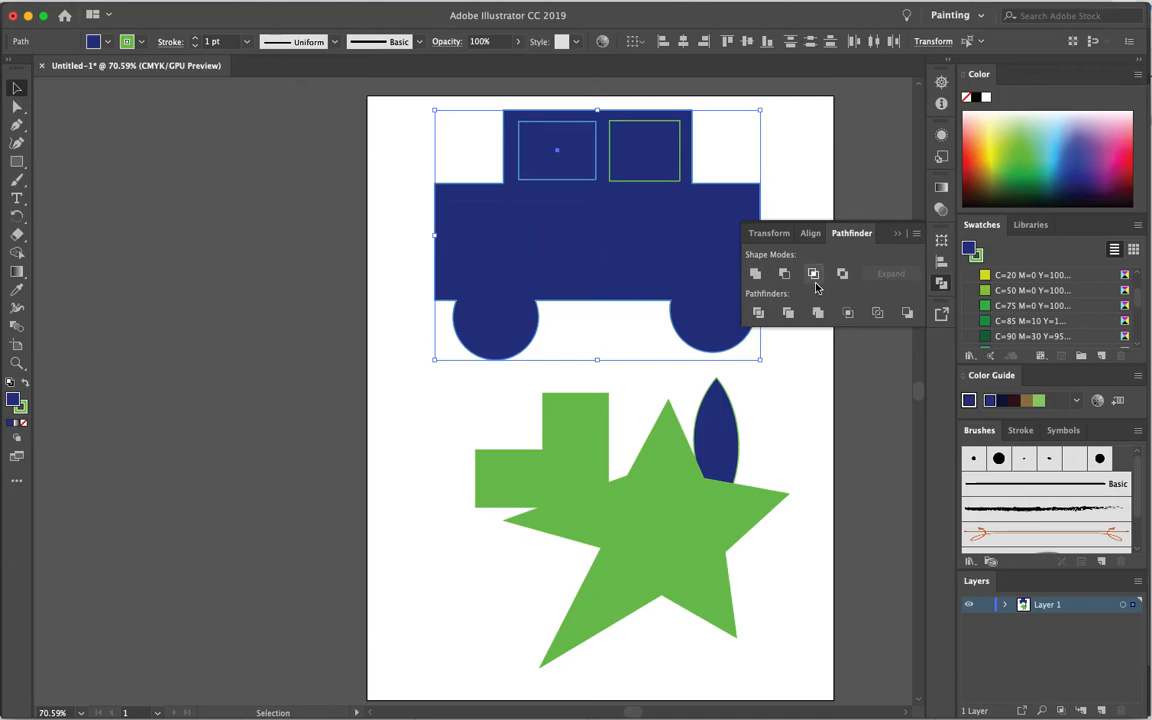
{"action": "left_click", "coordinate": [784, 273]}
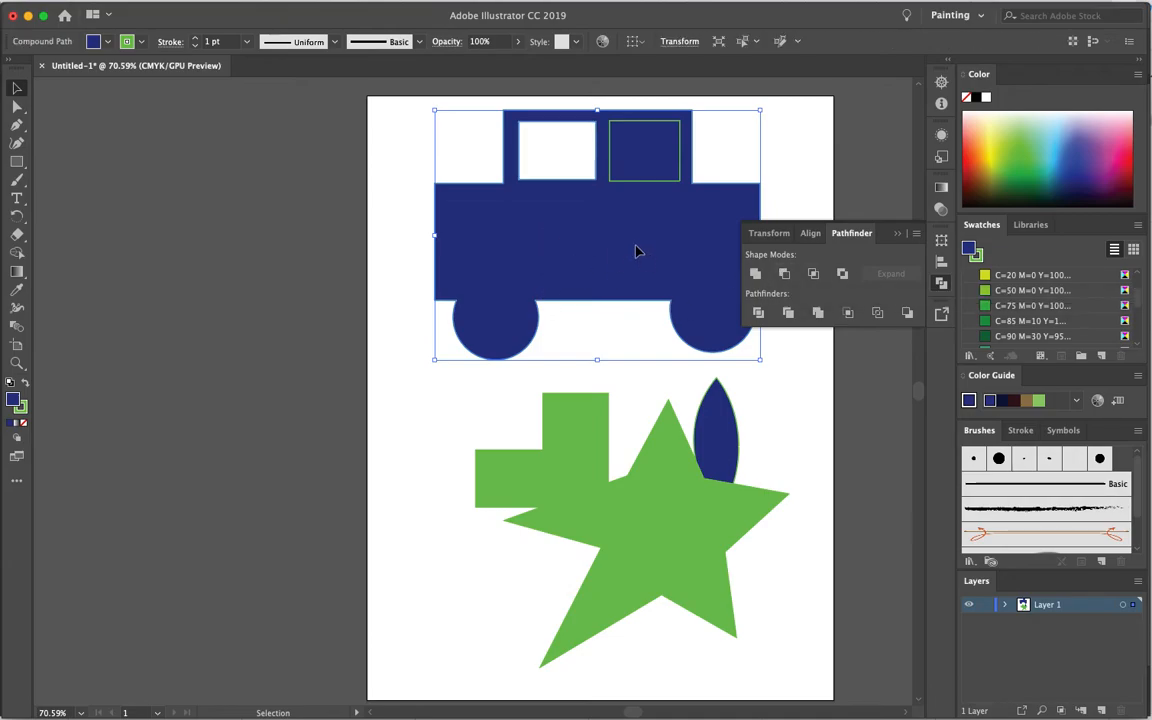
{"action": "left_click", "coordinate": [402, 387]}
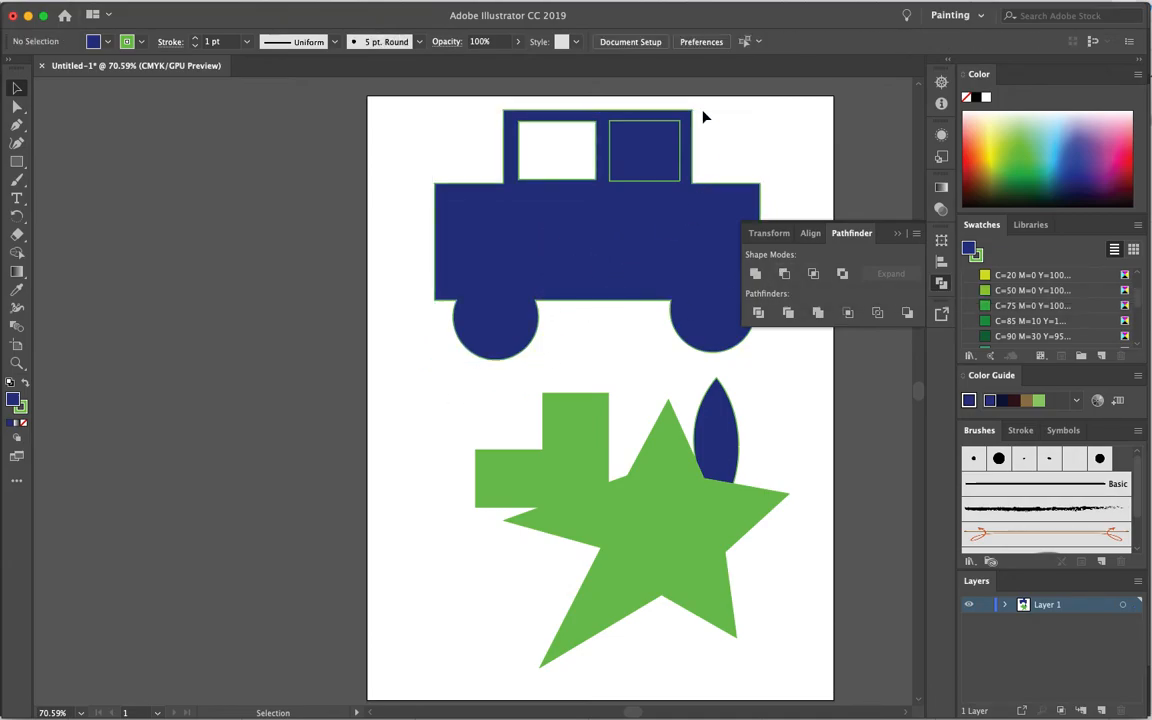
{"action": "left_click_drag", "start_coordinate": [726, 128], "coordinate": [655, 183]}
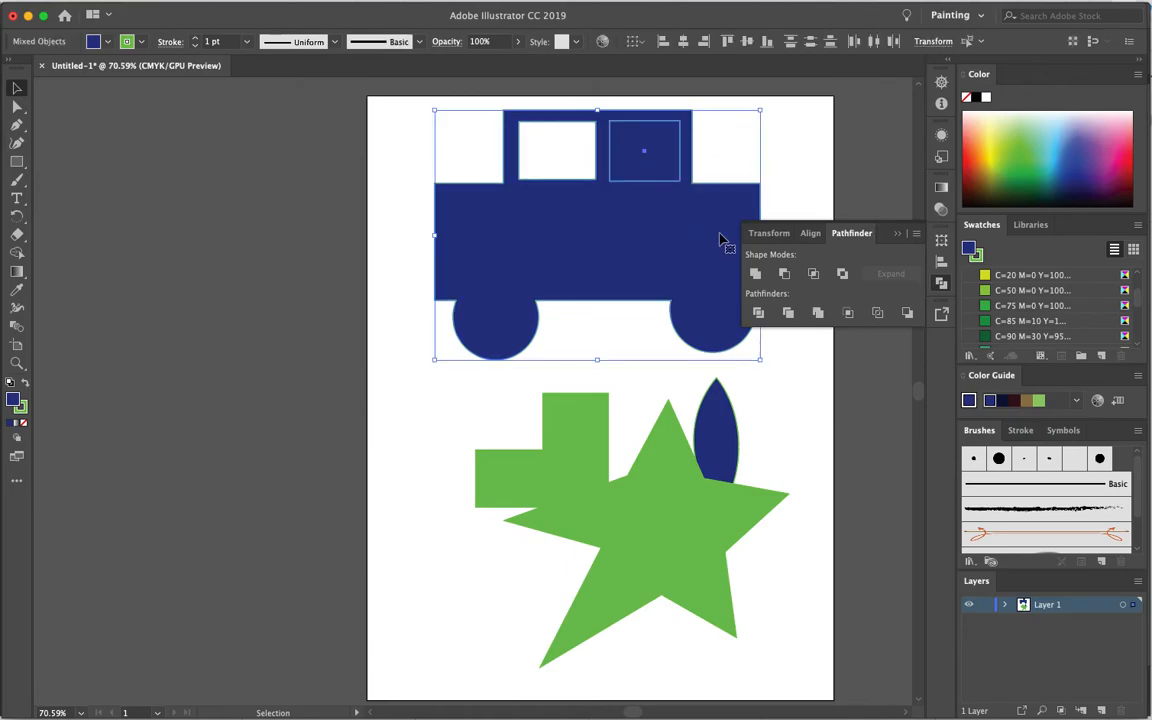
{"action": "left_click", "coordinate": [784, 275]}
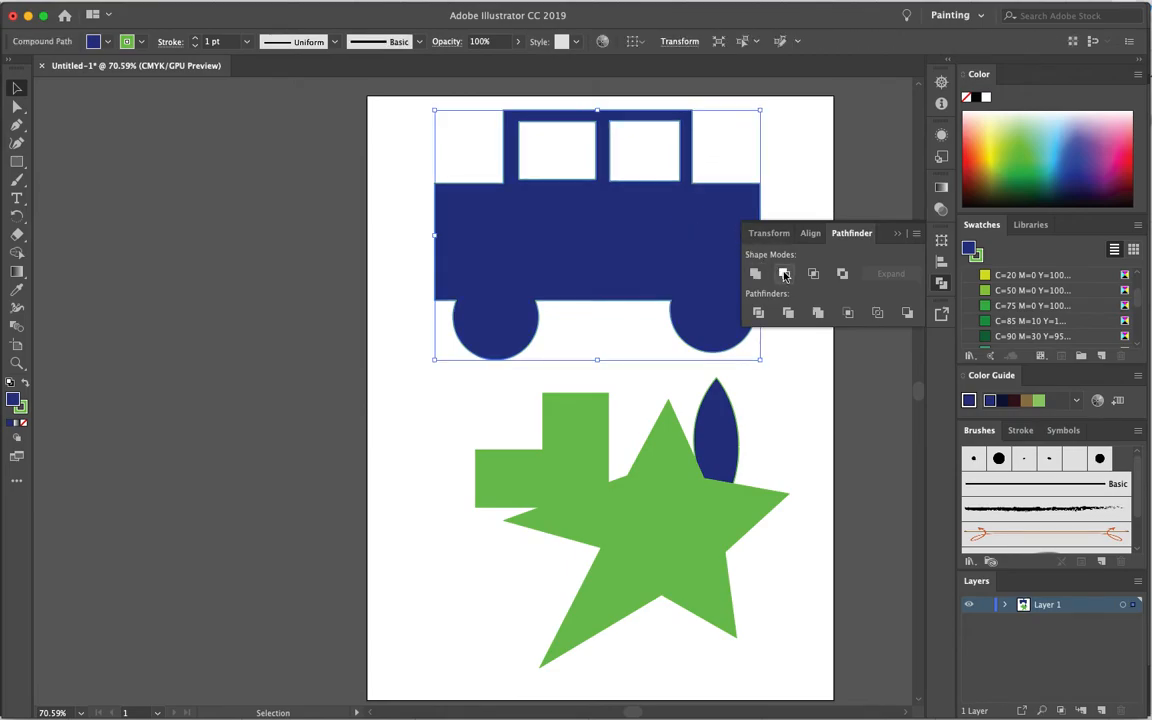
{"action": "left_click", "coordinate": [386, 175]}
- Move the car over the green shapes to check its windows are see-through, and return it to the upper page
{"action": "left_click_drag", "start_coordinate": [643, 258], "coordinate": [527, 242]}
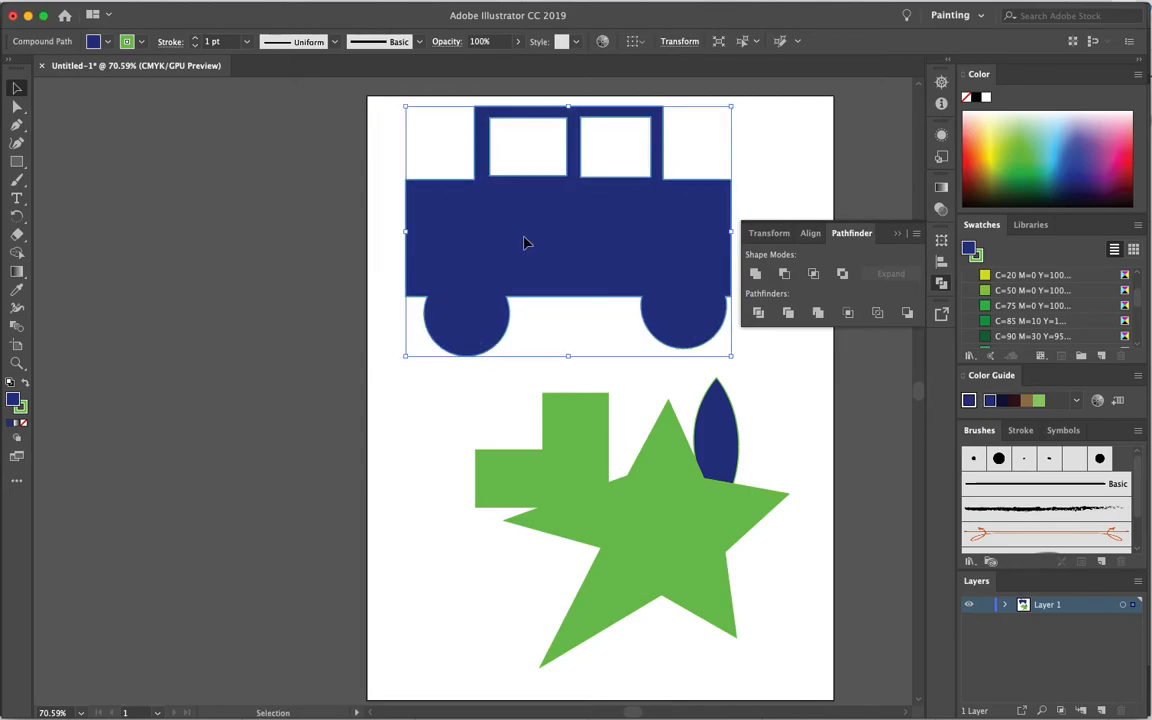
{"action": "left_click_drag", "start_coordinate": [527, 242], "coordinate": [558, 540]}
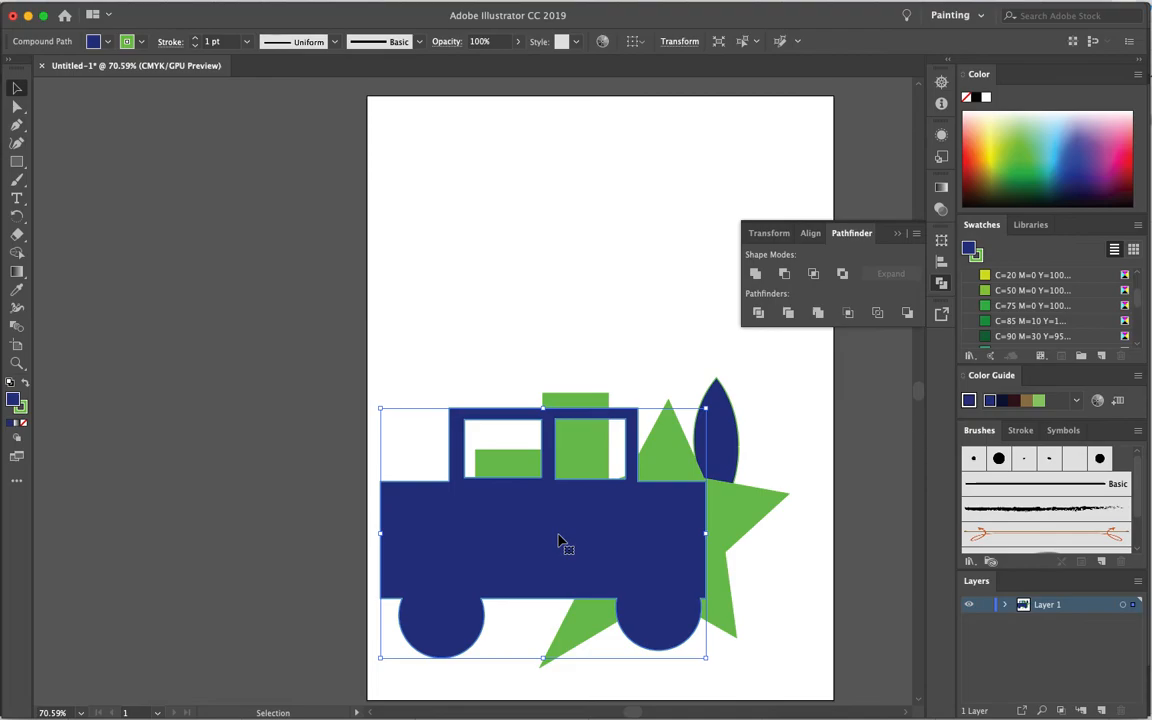
{"action": "left_click_drag", "start_coordinate": [558, 540], "coordinate": [563, 255]}
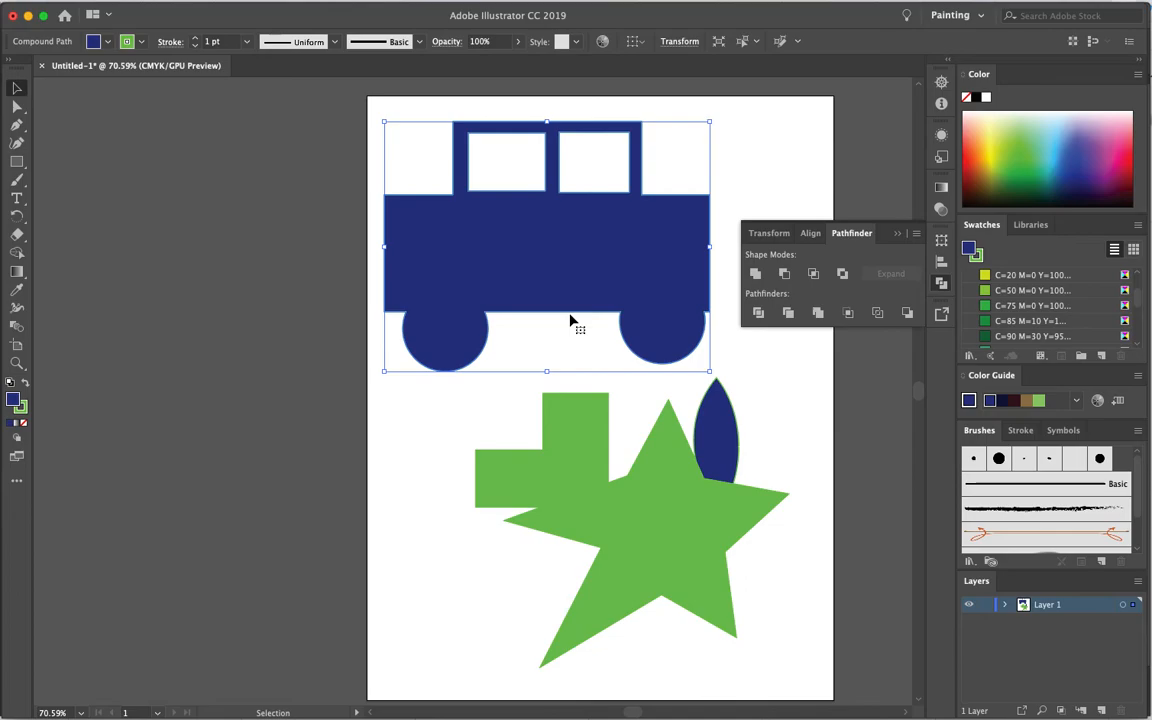
{"action": "left_click_drag", "start_coordinate": [575, 252], "coordinate": [626, 261]}
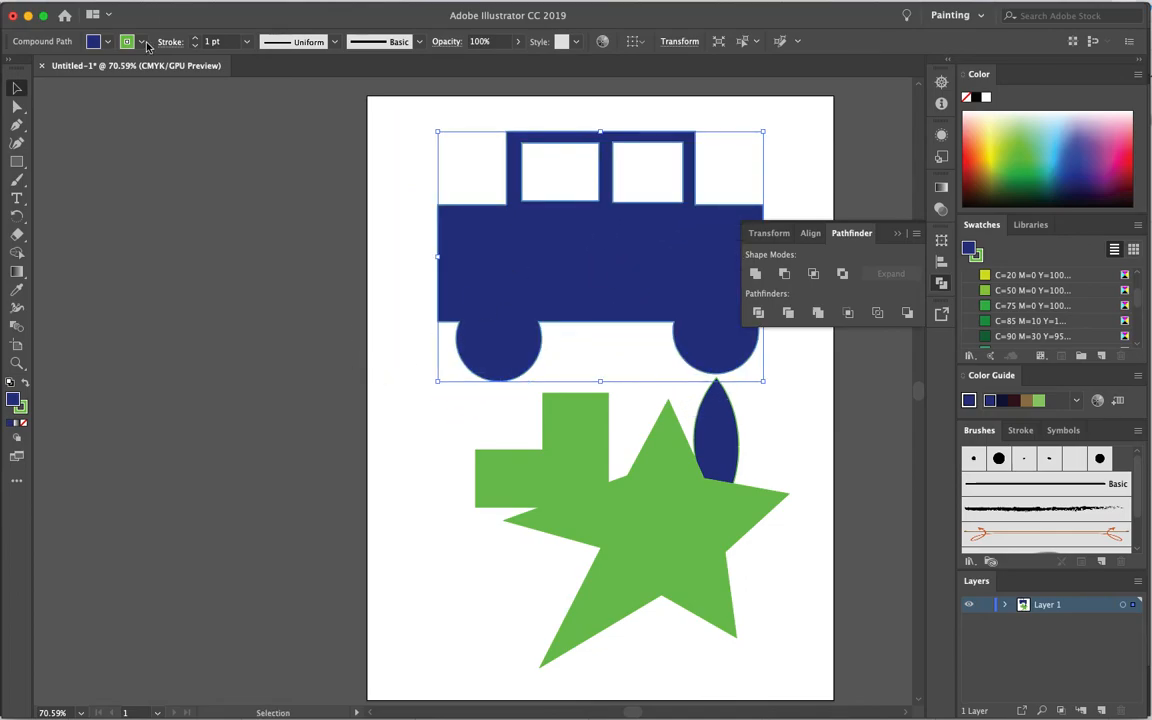
- Draw a tall blue rectangle on the page's lower-left area, overlapping the green shape's left end
{"action": "left_click", "coordinate": [17, 161]}
{"action": "key", "text": "super+shift+a"}
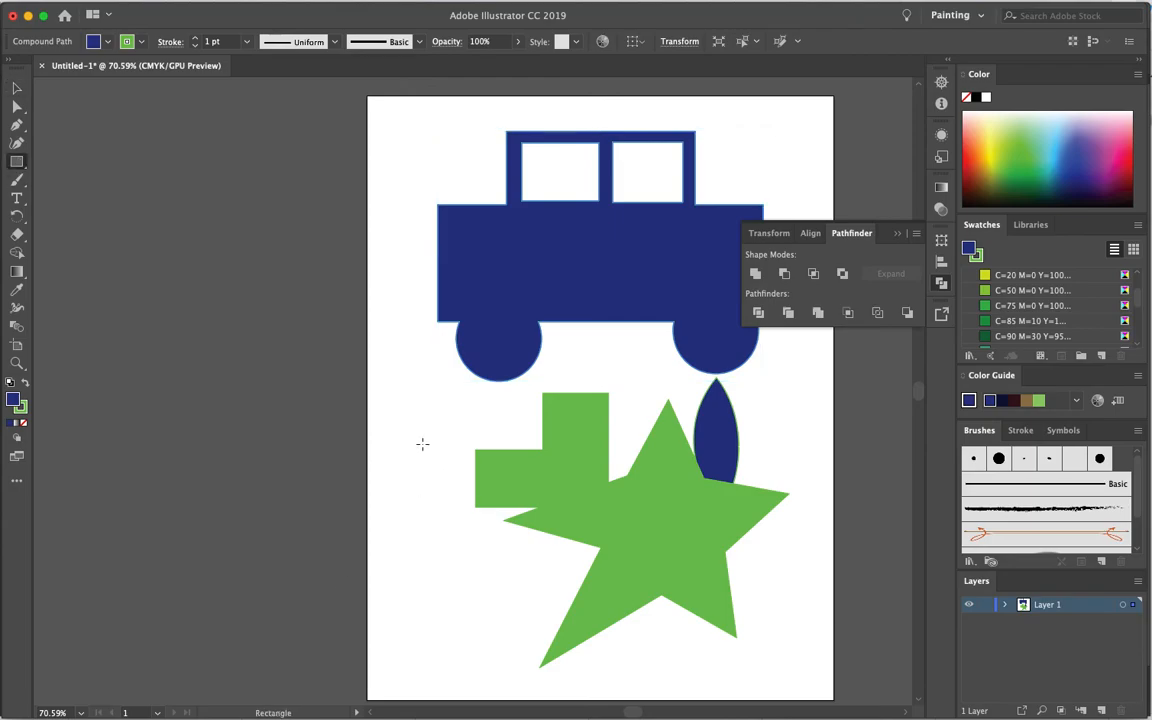
{"action": "left_click_drag", "start_coordinate": [399, 409], "coordinate": [503, 619]}
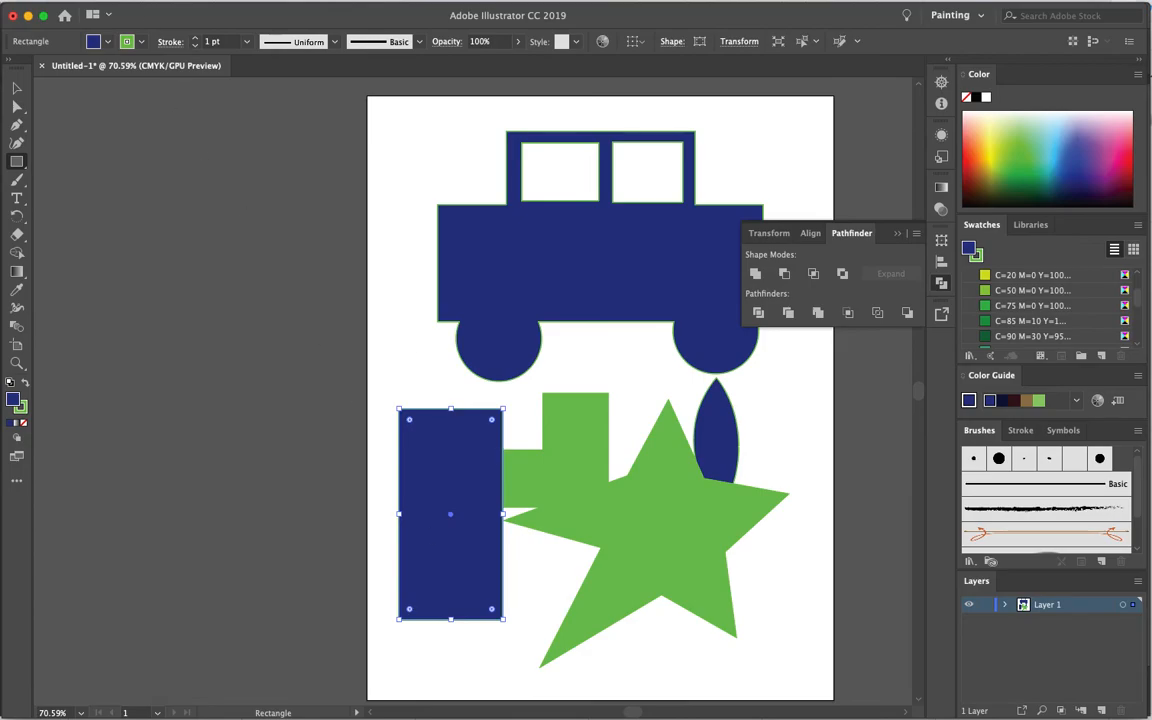
- Start an Envelope Distort warp on the tall rectangle, preview the Arch, Arc Lower and Shell Lower styles, and choose Rise
{"action": "left_click", "coordinate": [50, 1]}
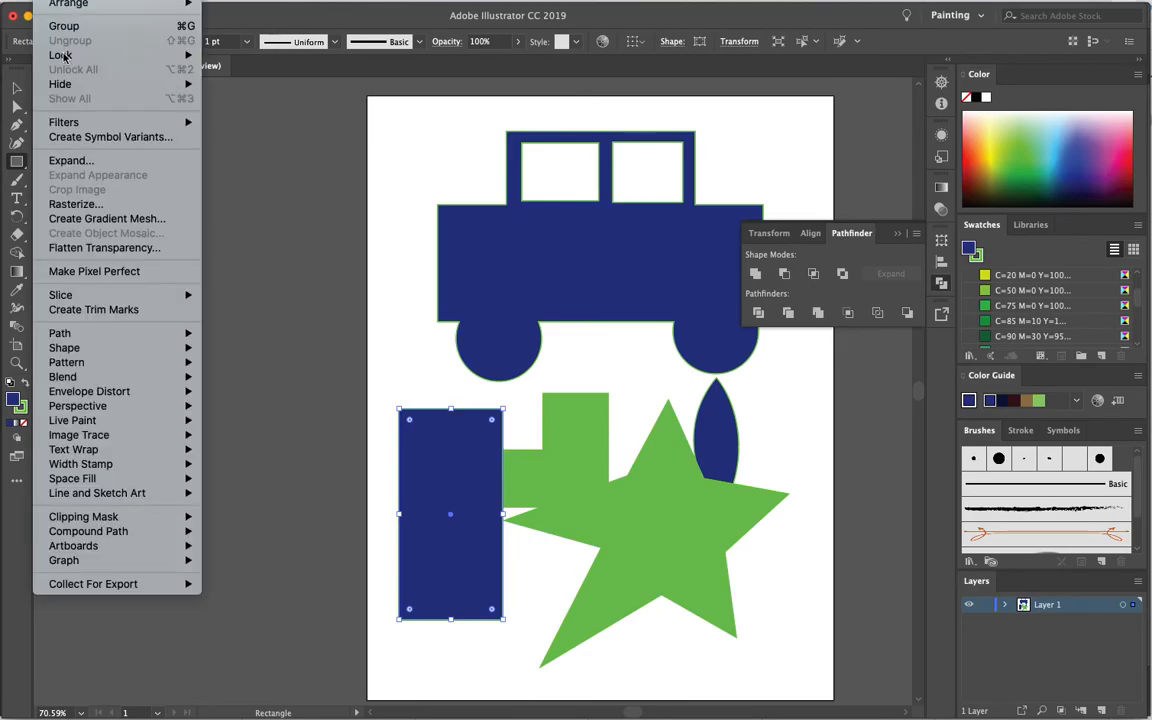
{"action": "mouse_move", "coordinate": [136, 396]}
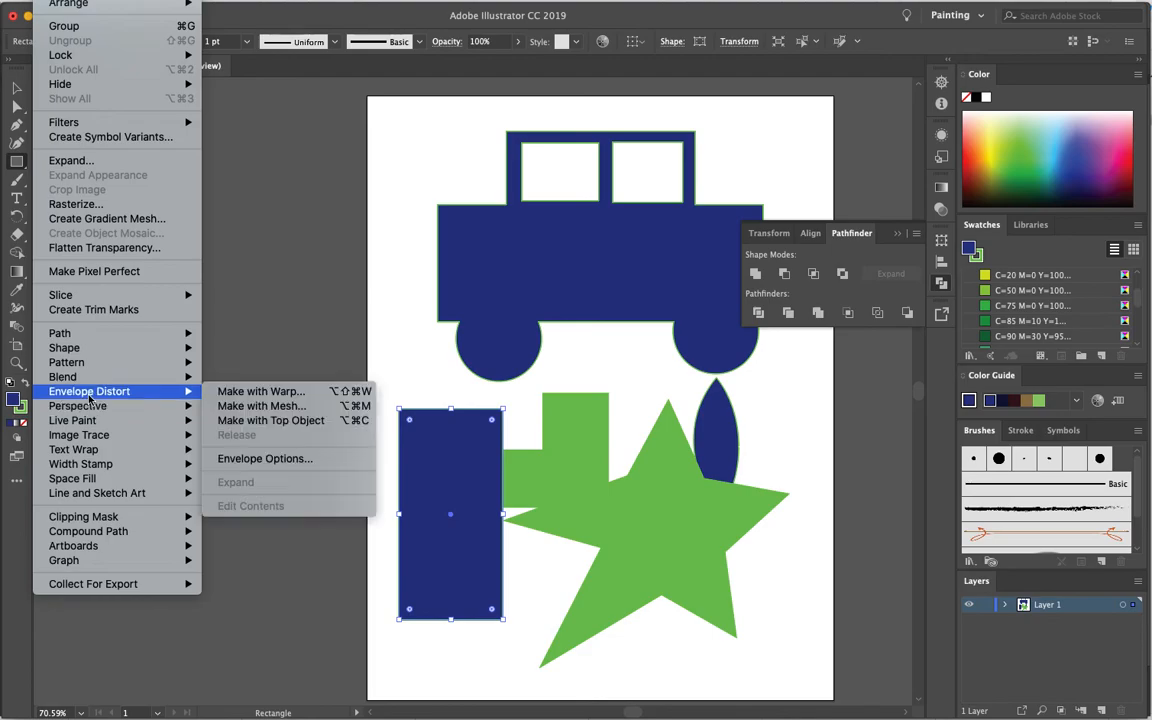
{"action": "left_click", "coordinate": [272, 392]}
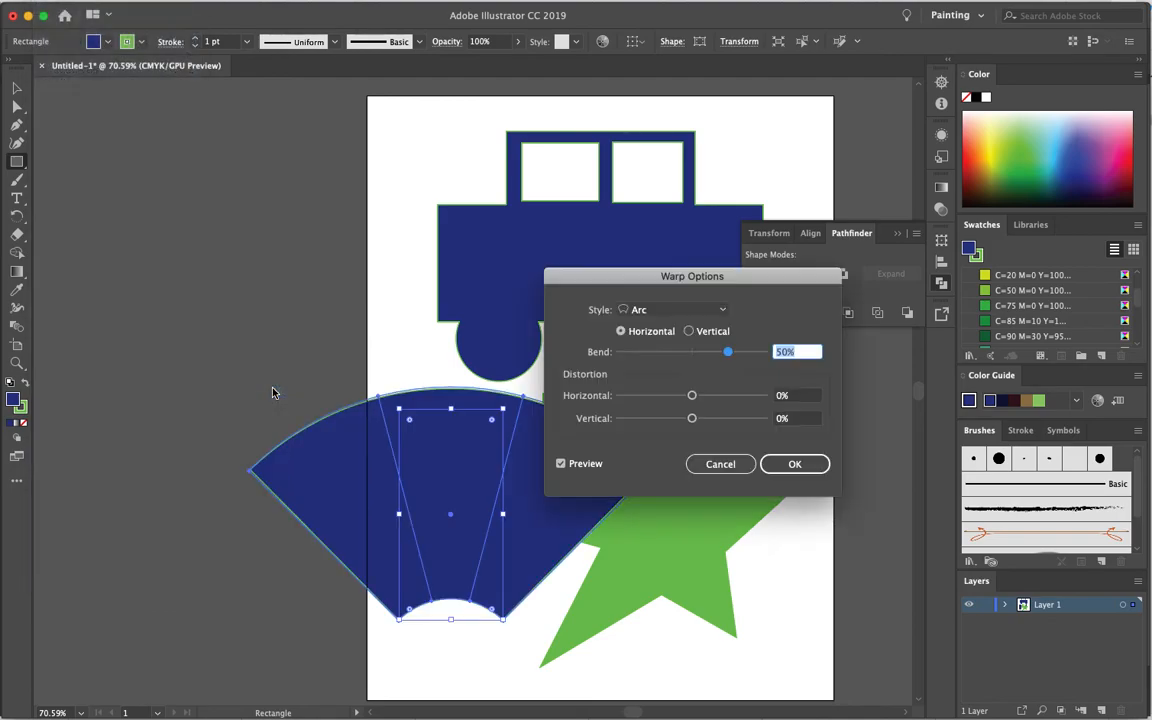
{"action": "left_click_drag", "start_coordinate": [761, 283], "coordinate": [885, 309]}
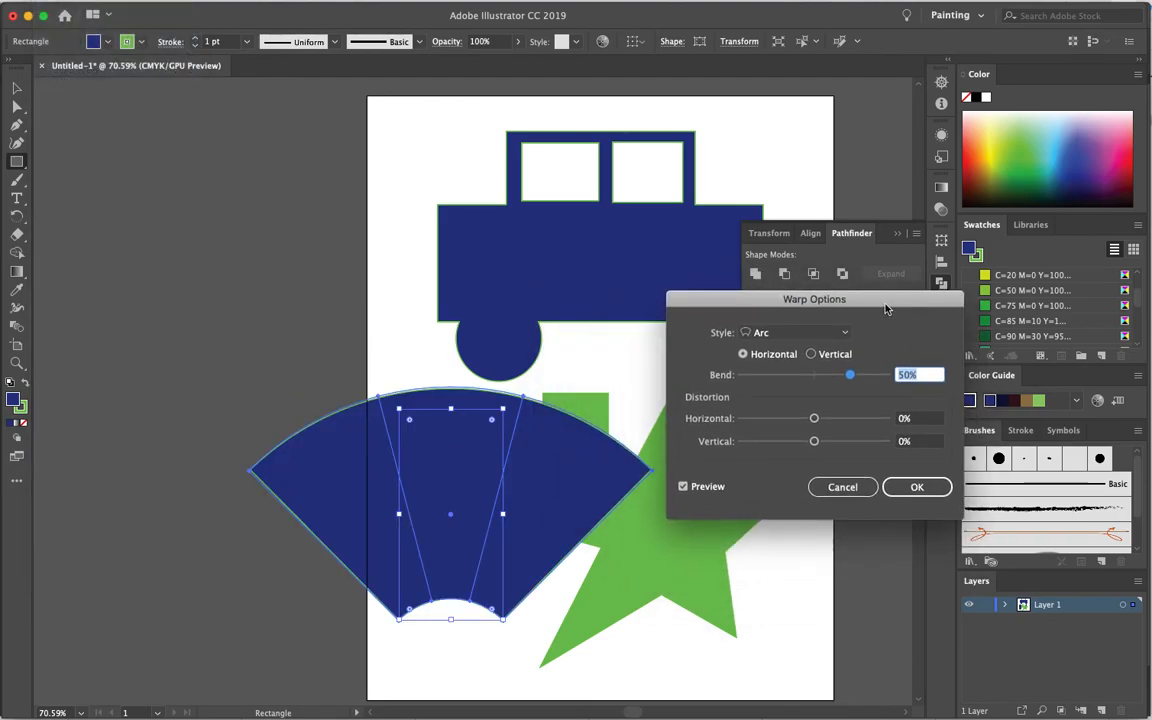
{"action": "left_click", "coordinate": [799, 333]}
{"action": "left_click", "coordinate": [797, 403]}
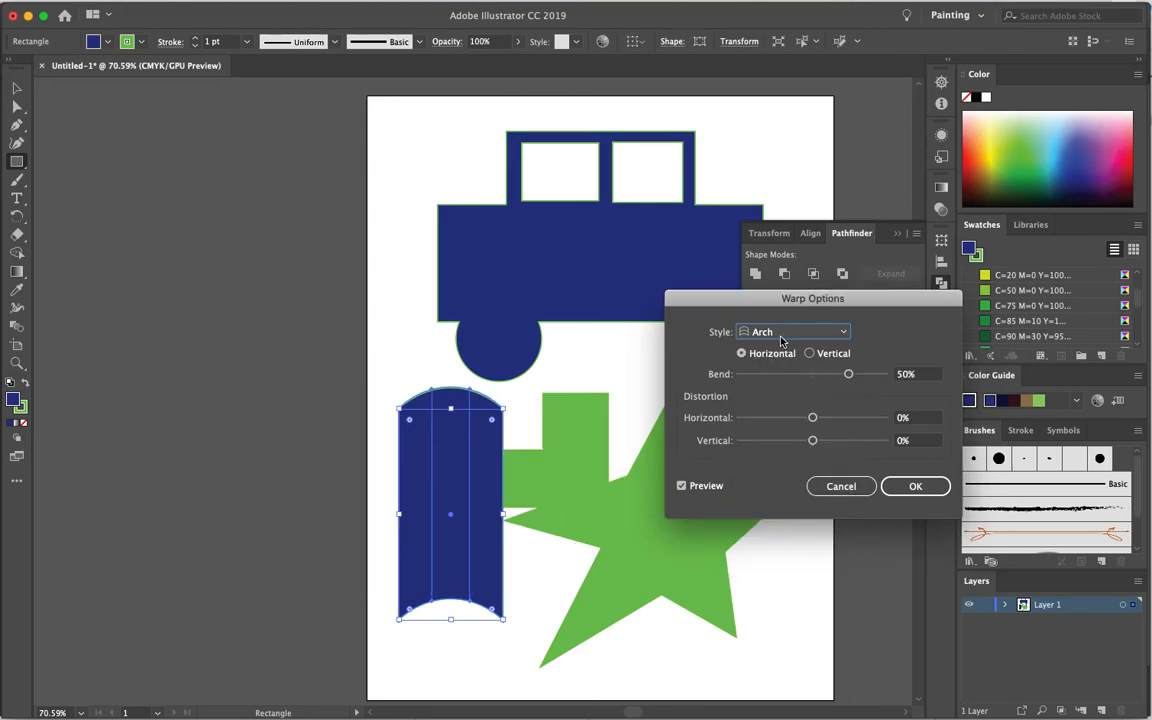
{"action": "left_click", "coordinate": [781, 341]}
{"action": "left_click", "coordinate": [783, 366]}
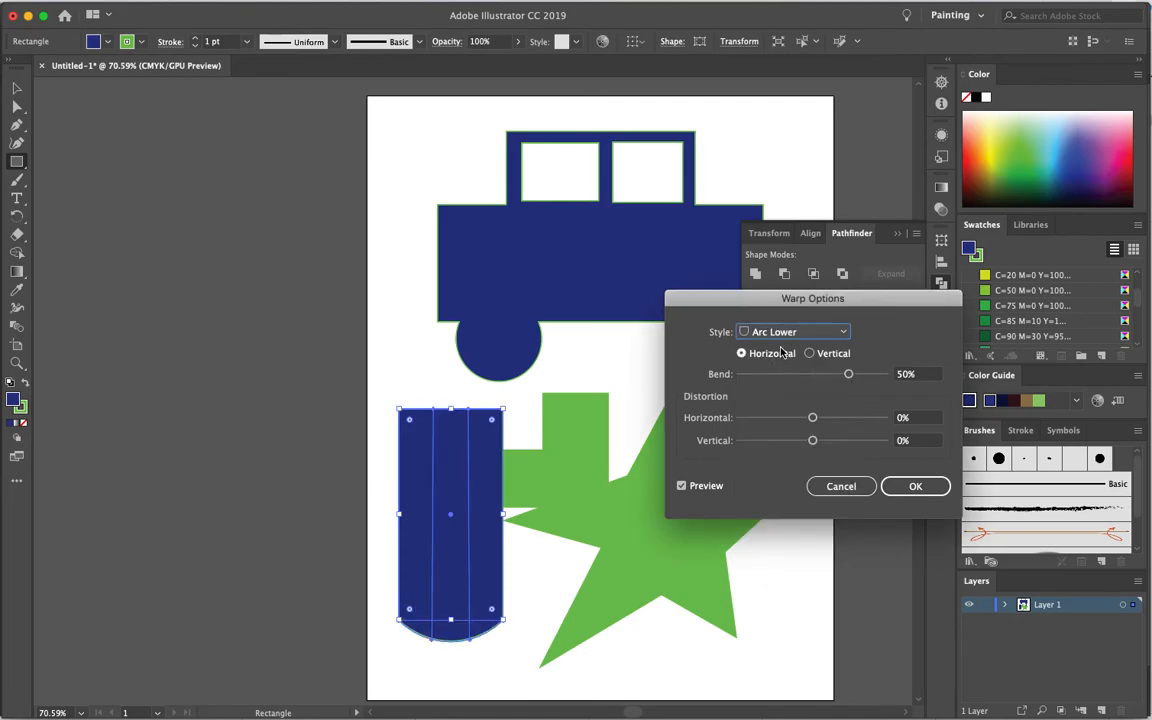
{"action": "left_click", "coordinate": [781, 340]}
{"action": "left_click", "coordinate": [786, 440]}
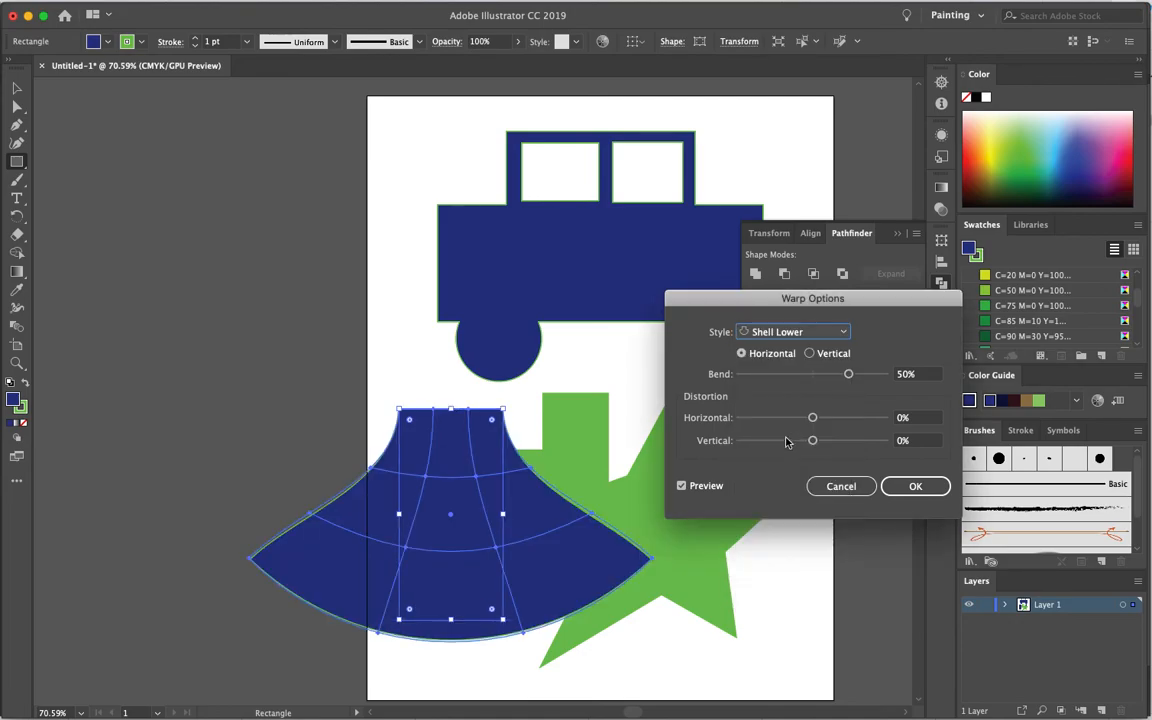
{"action": "left_click", "coordinate": [790, 332]}
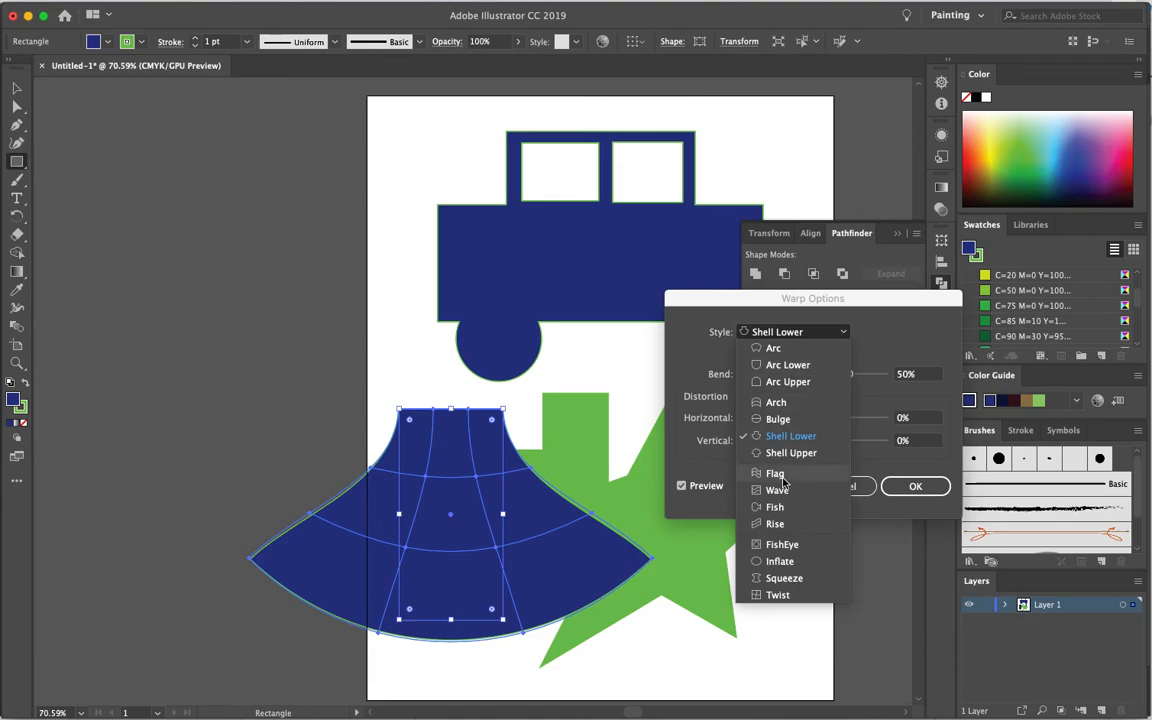
{"action": "left_click", "coordinate": [775, 523]}
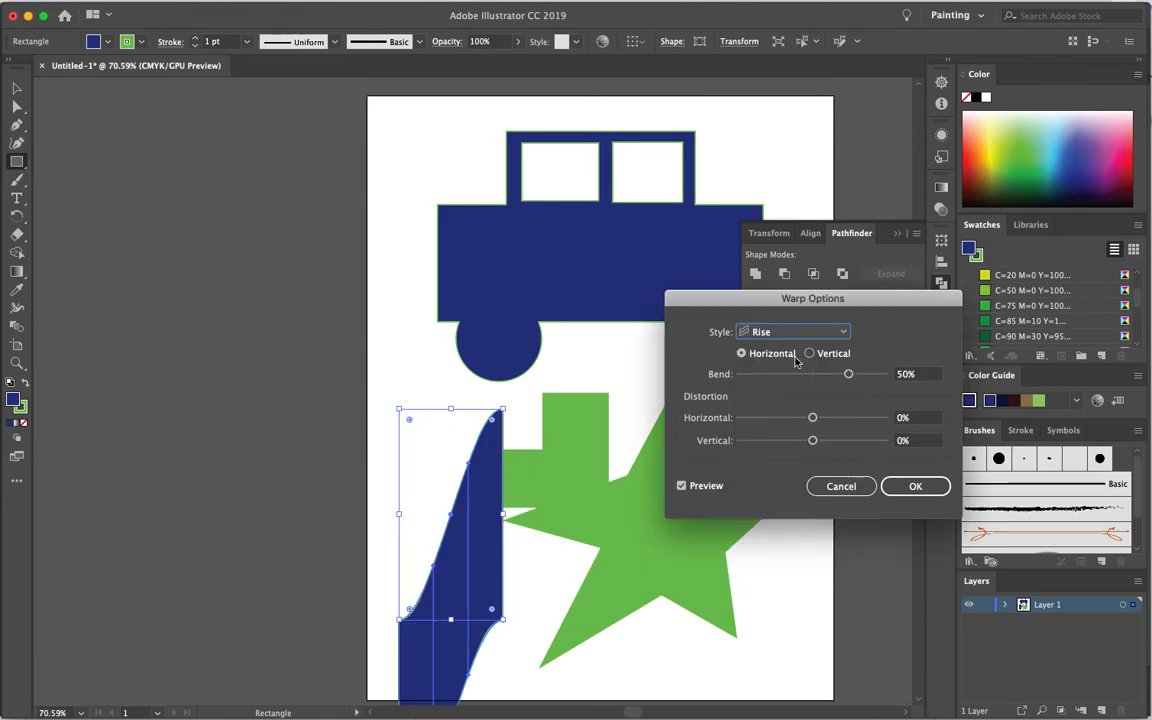
- Set the Rise warp's bend to 32%, horizontal distortion to -25% and vertical distortion to -30%, and apply it
{"action": "left_click_drag", "start_coordinate": [716, 298], "coordinate": [722, 192]}
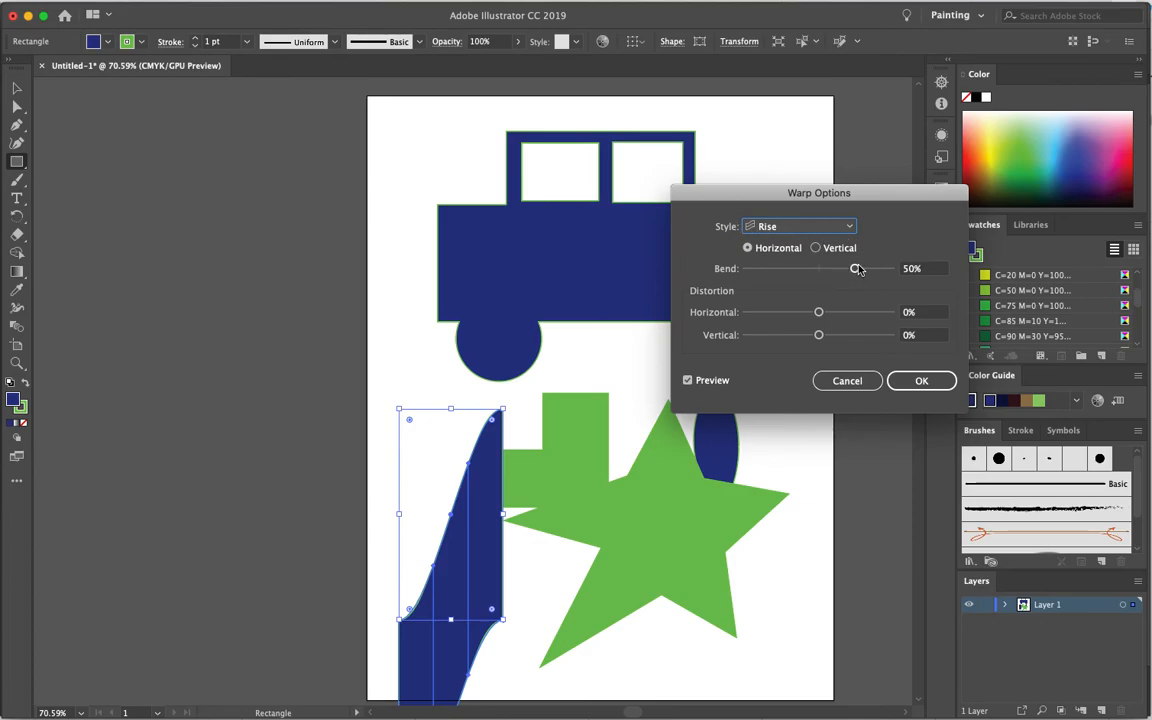
{"action": "mouse_move", "coordinate": [855, 270]}
{"action": "left_mouse_down"}
{"action": "mouse_move", "coordinate": [792, 268]}
{"action": "mouse_move", "coordinate": [840, 269]}
{"action": "left_mouse_up"}
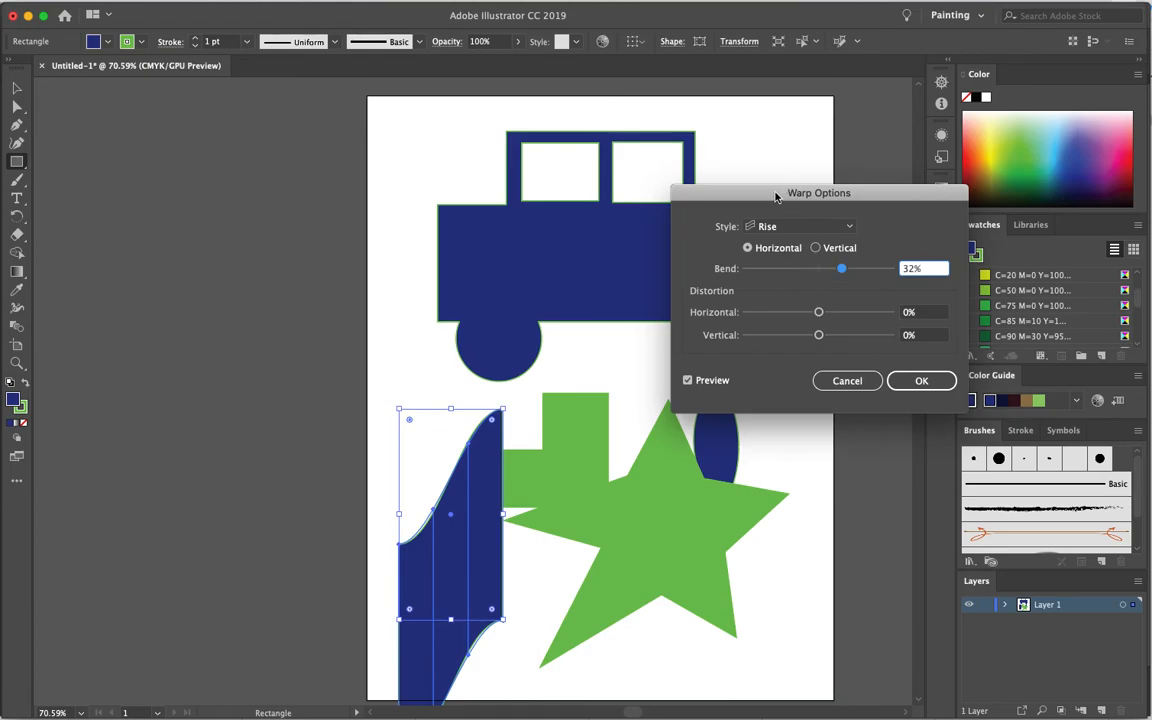
{"action": "left_click_drag", "start_coordinate": [771, 190], "coordinate": [748, 192]}
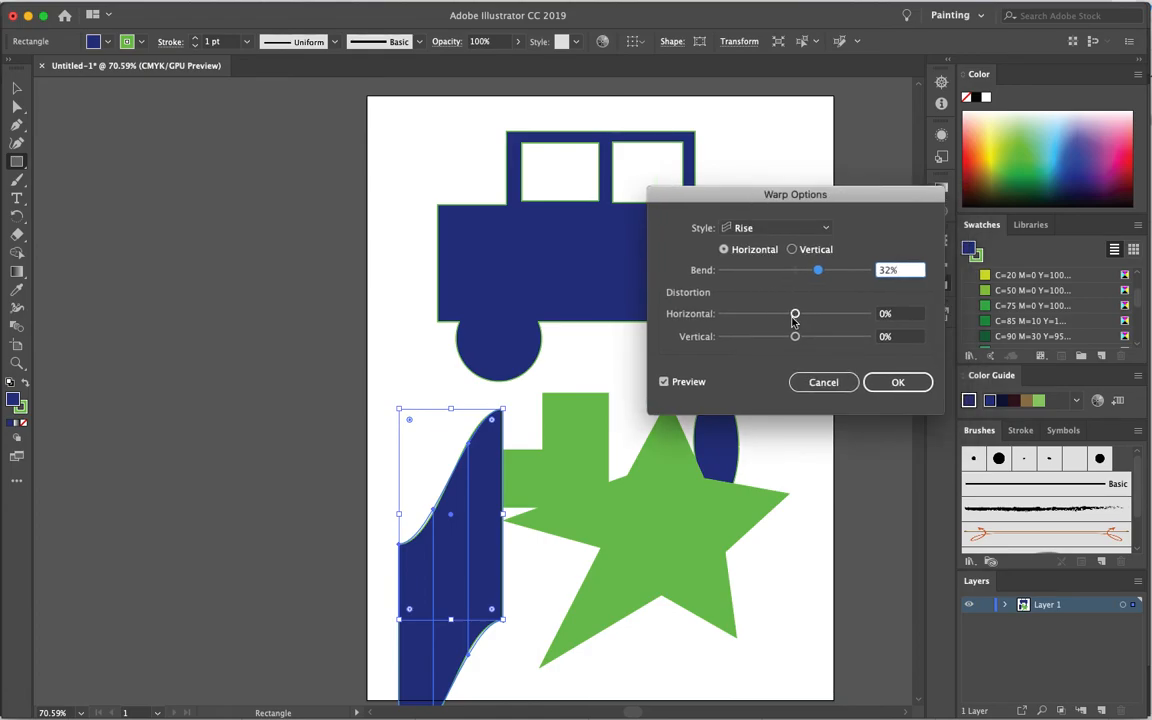
{"action": "left_click_drag", "start_coordinate": [796, 316], "coordinate": [775, 340]}
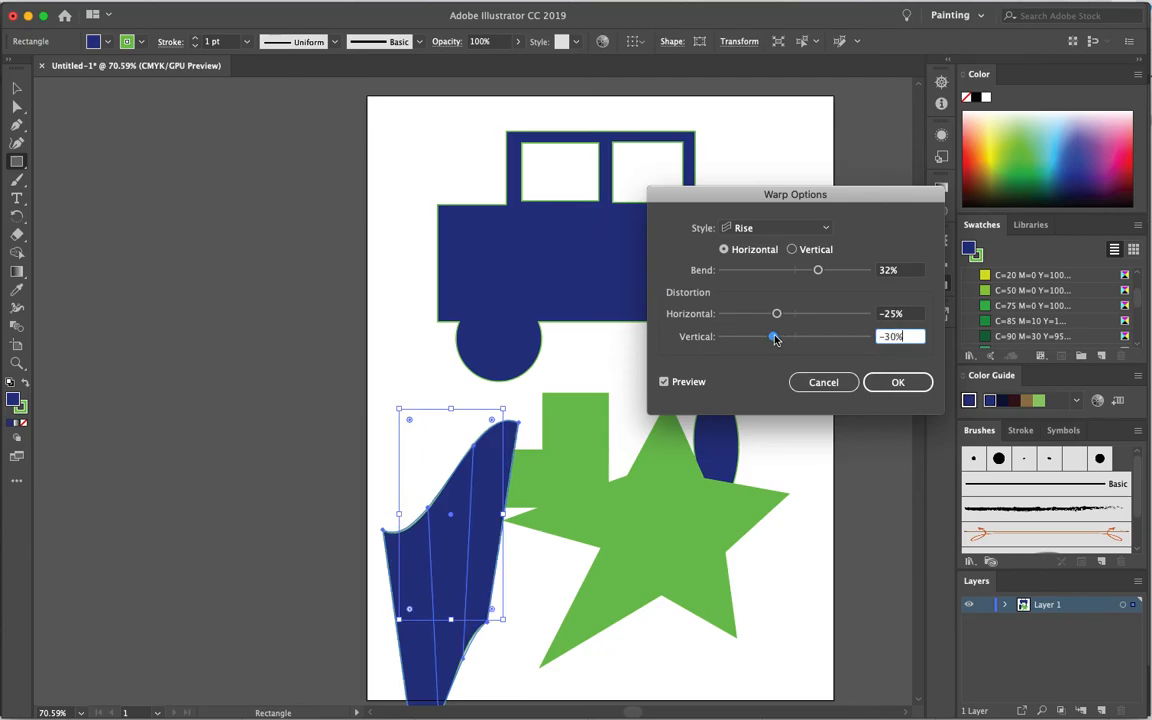
{"action": "left_click", "coordinate": [915, 385]}
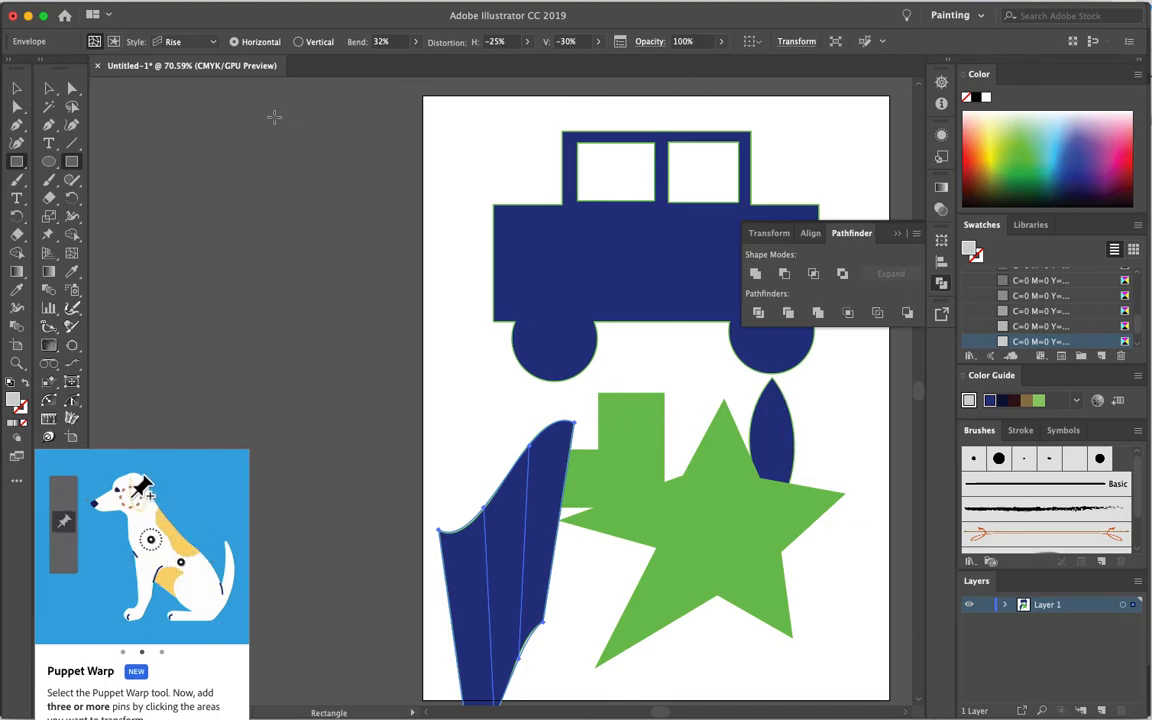
- Move the green star shape up behind the car, and shift the car slightly down and left over it
{"action": "key", "text": "v"}
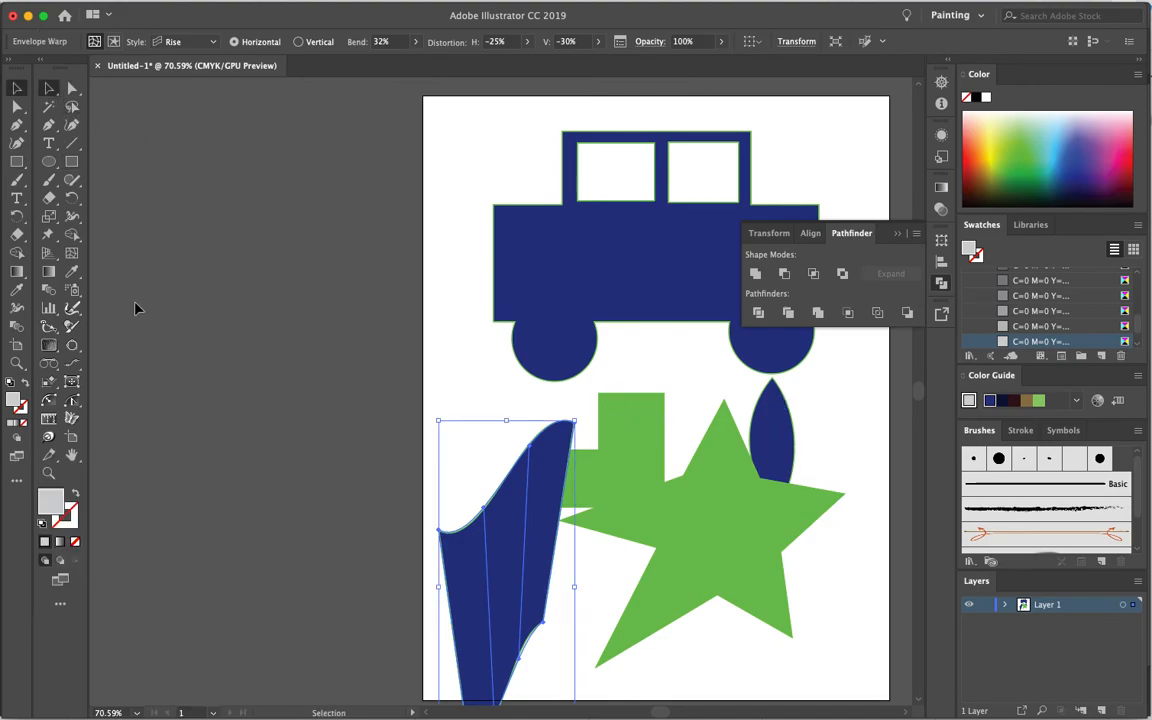
{"action": "left_click", "coordinate": [727, 553]}
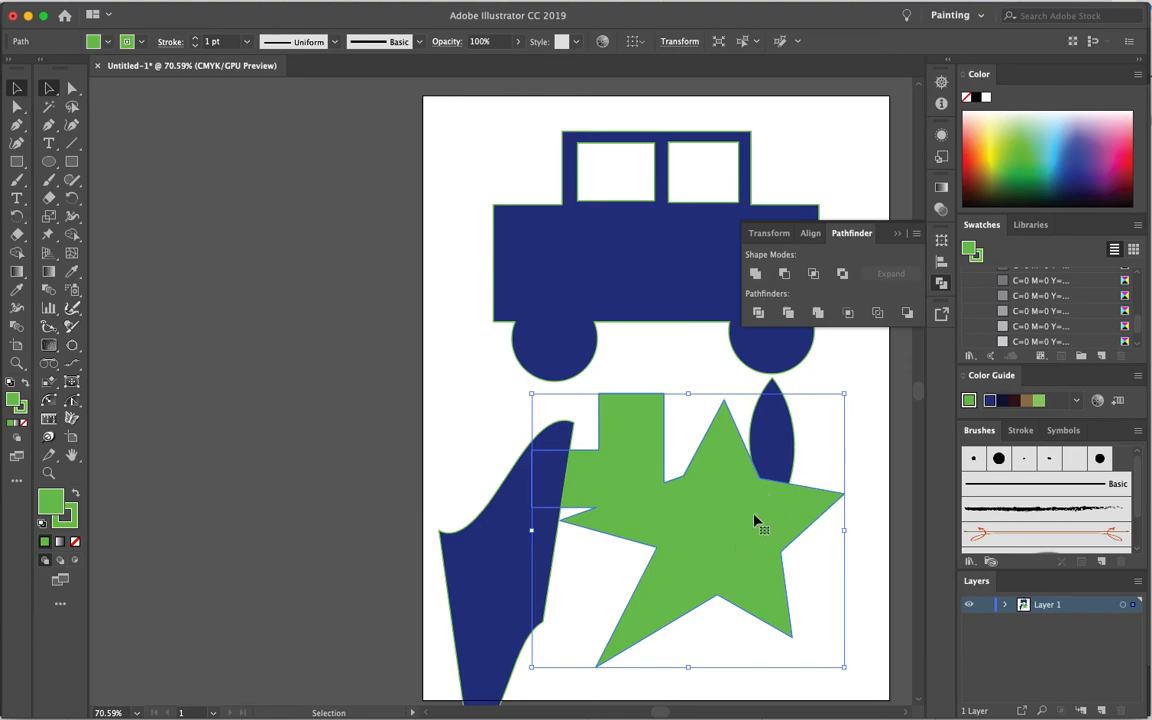
{"action": "left_click_drag", "start_coordinate": [752, 541], "coordinate": [718, 410]}
{"action": "left_click", "coordinate": [641, 210]}
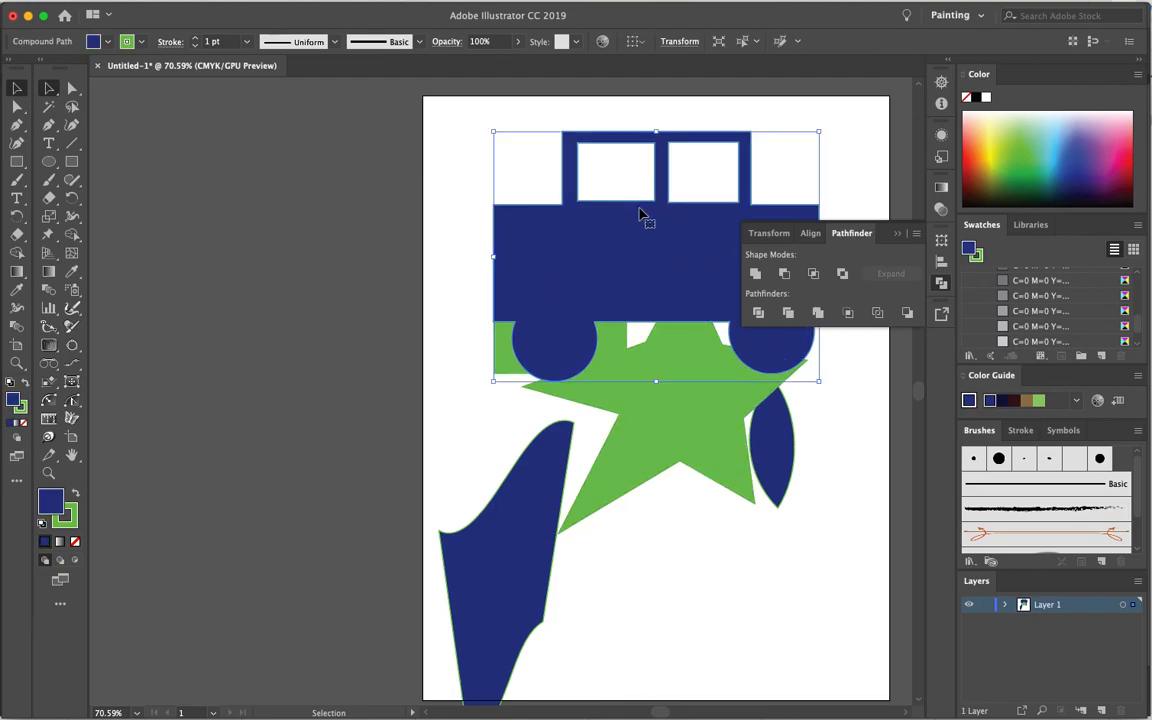
{"action": "left_click_drag", "start_coordinate": [631, 216], "coordinate": [579, 237]}
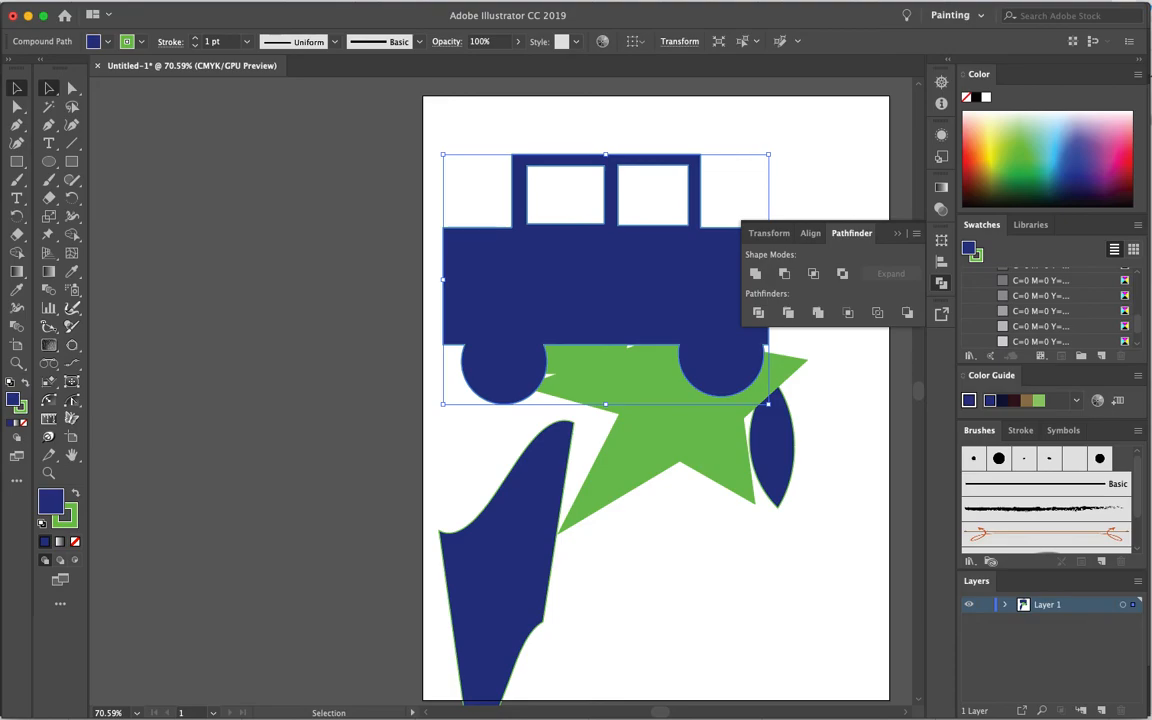
- Apply a previewed Drop Shadow effect to the car with Multiply mode, 75% opacity, 7 pt X and Y offsets and 5 pt blur
{"action": "left_click", "coordinate": [226, 1]}
{"action": "mouse_move", "coordinate": [186, 1]}
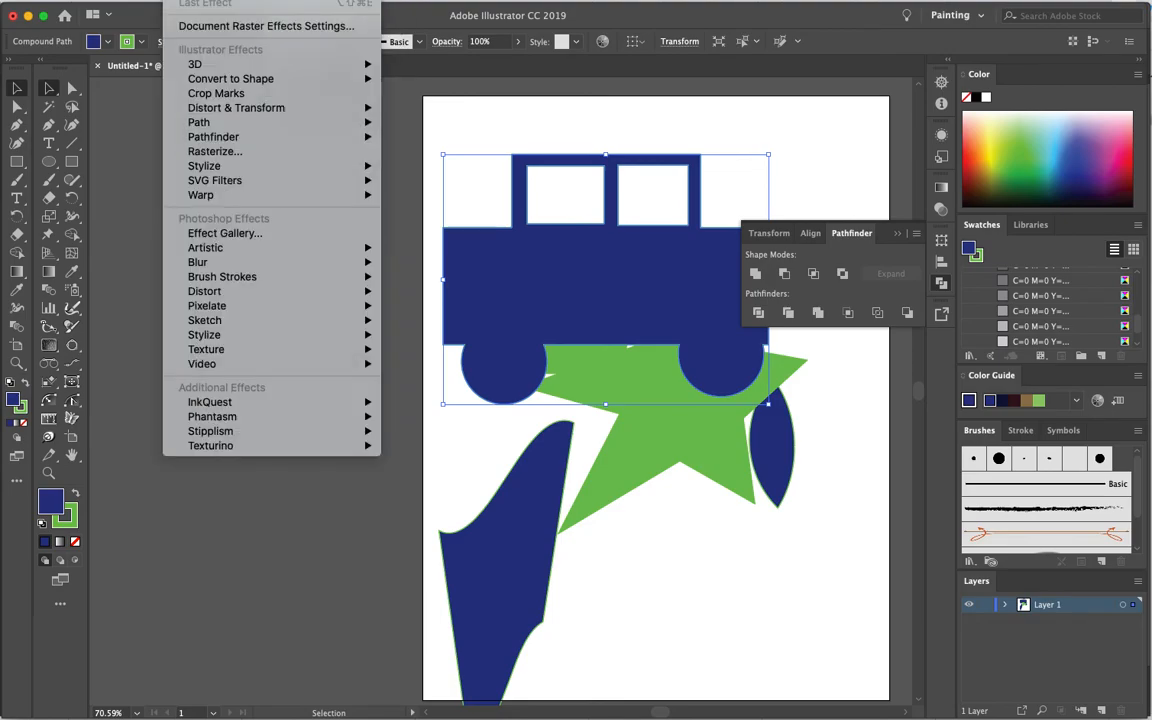
{"action": "mouse_move", "coordinate": [213, 84]}
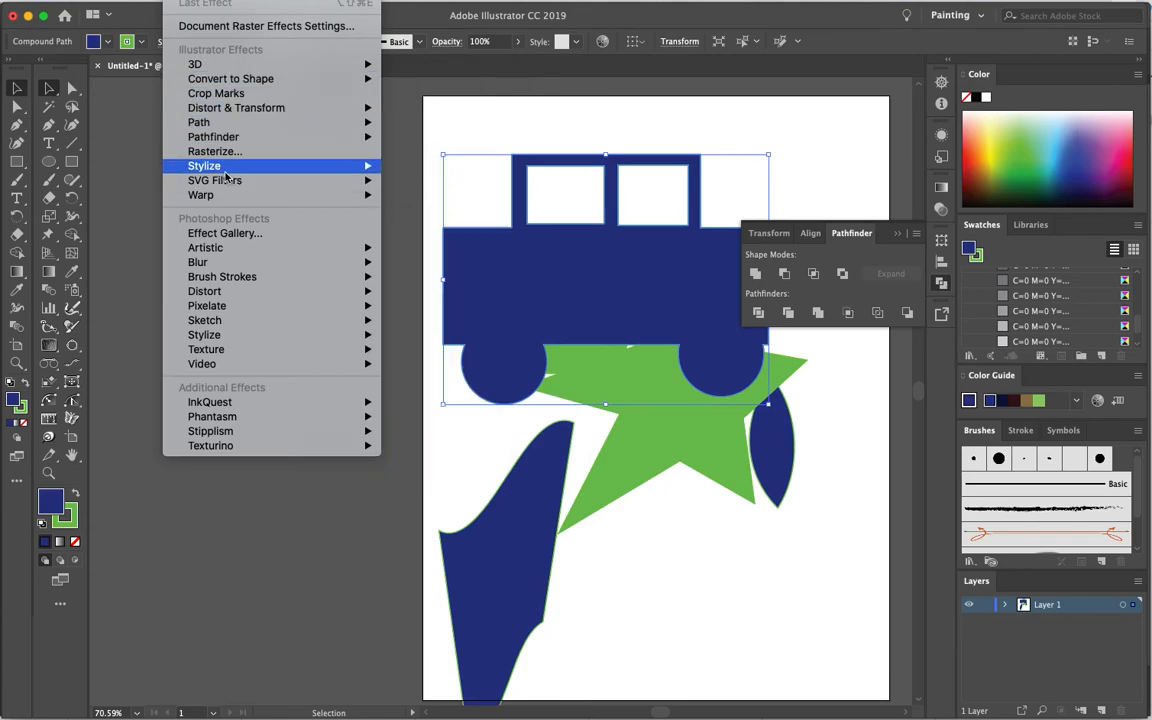
{"action": "mouse_move", "coordinate": [229, 247]}
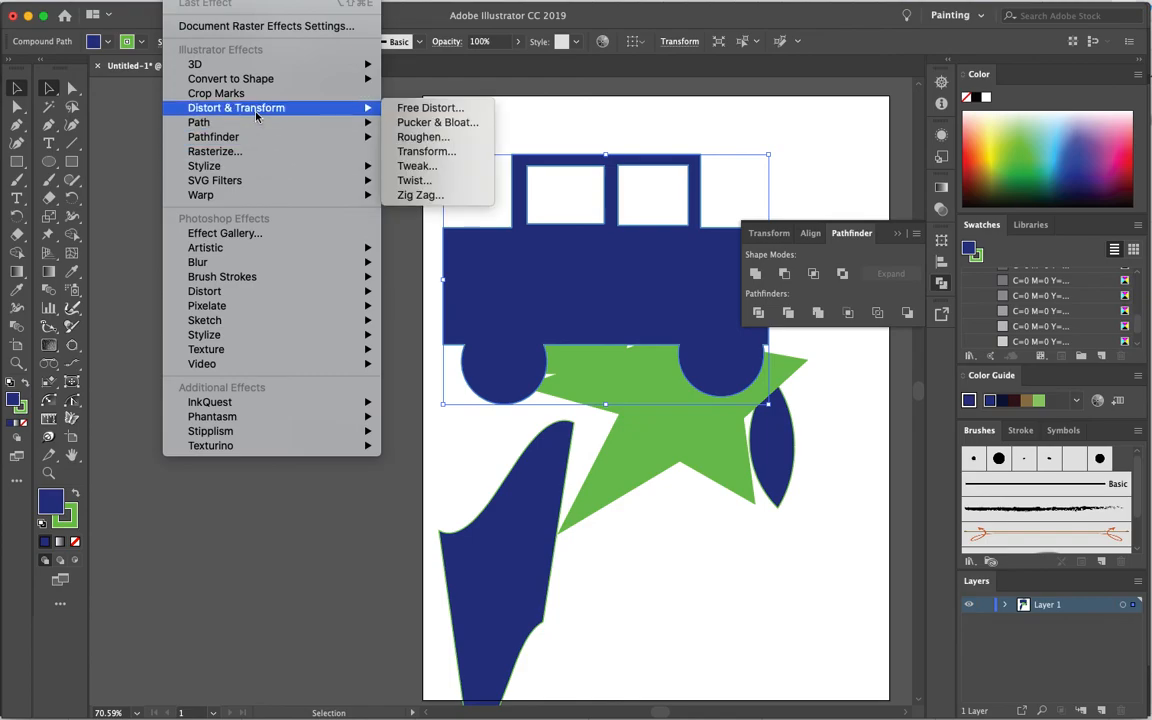
{"action": "mouse_move", "coordinate": [254, 126]}
{"action": "mouse_move", "coordinate": [248, 167]}
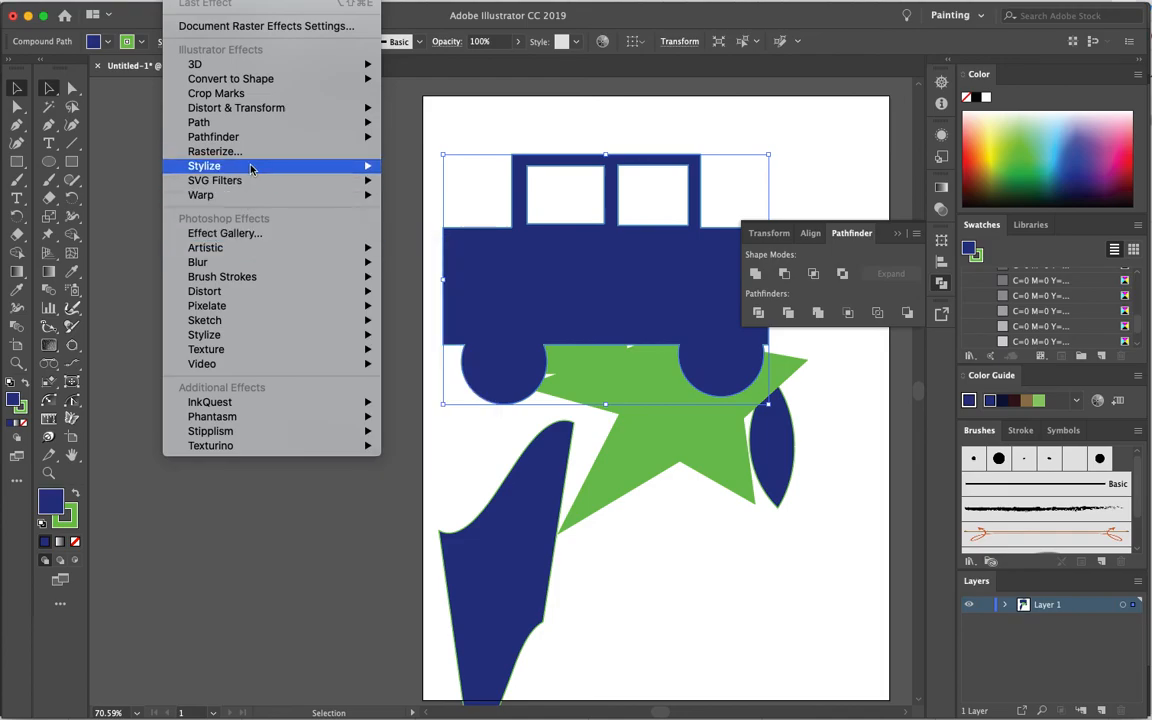
{"action": "mouse_move", "coordinate": [362, 166]}
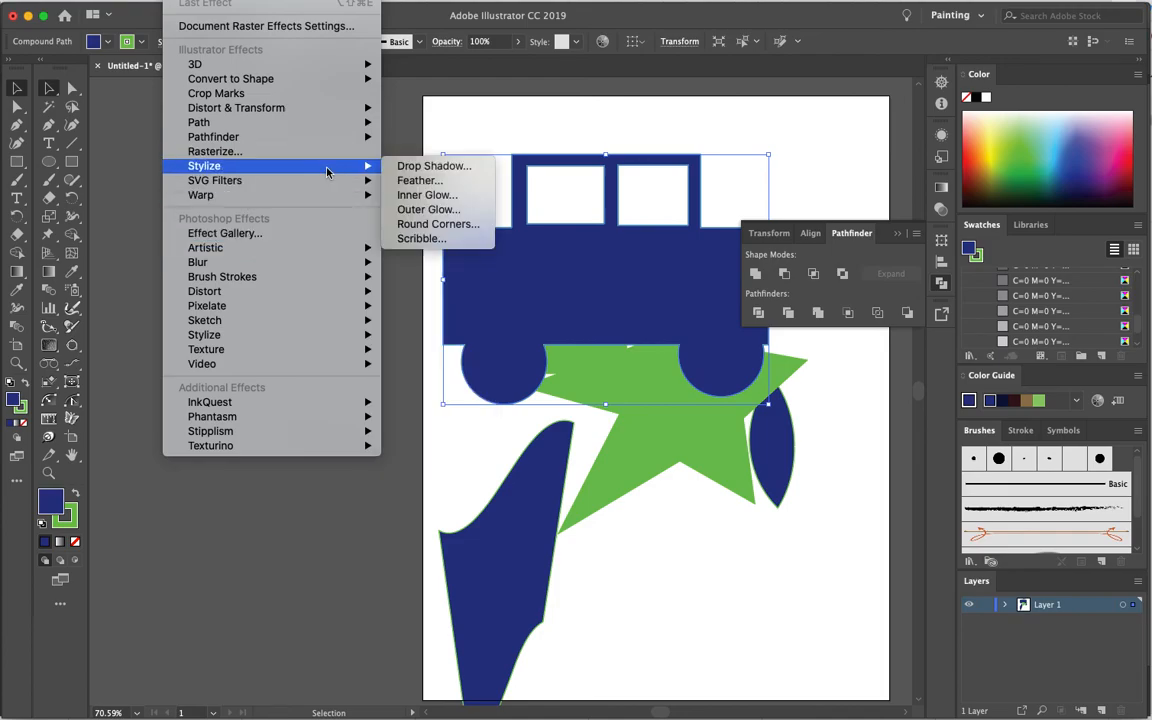
{"action": "left_click", "coordinate": [422, 167]}
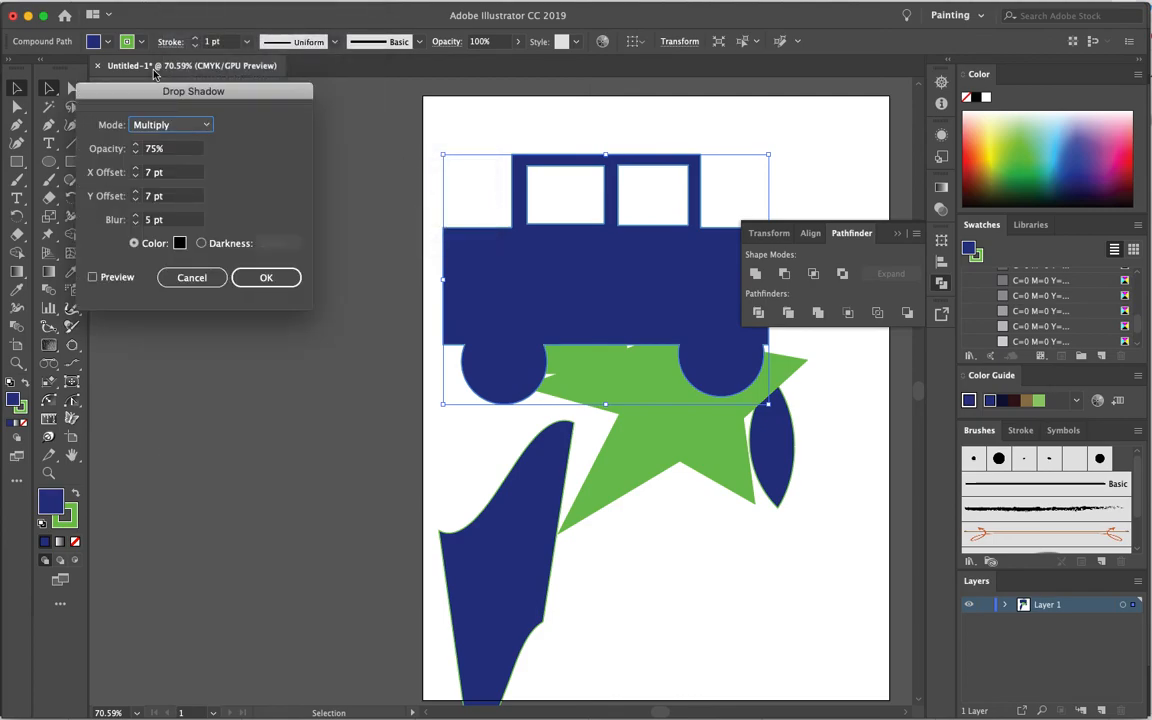
{"action": "left_click_drag", "start_coordinate": [115, 90], "coordinate": [208, 171]}
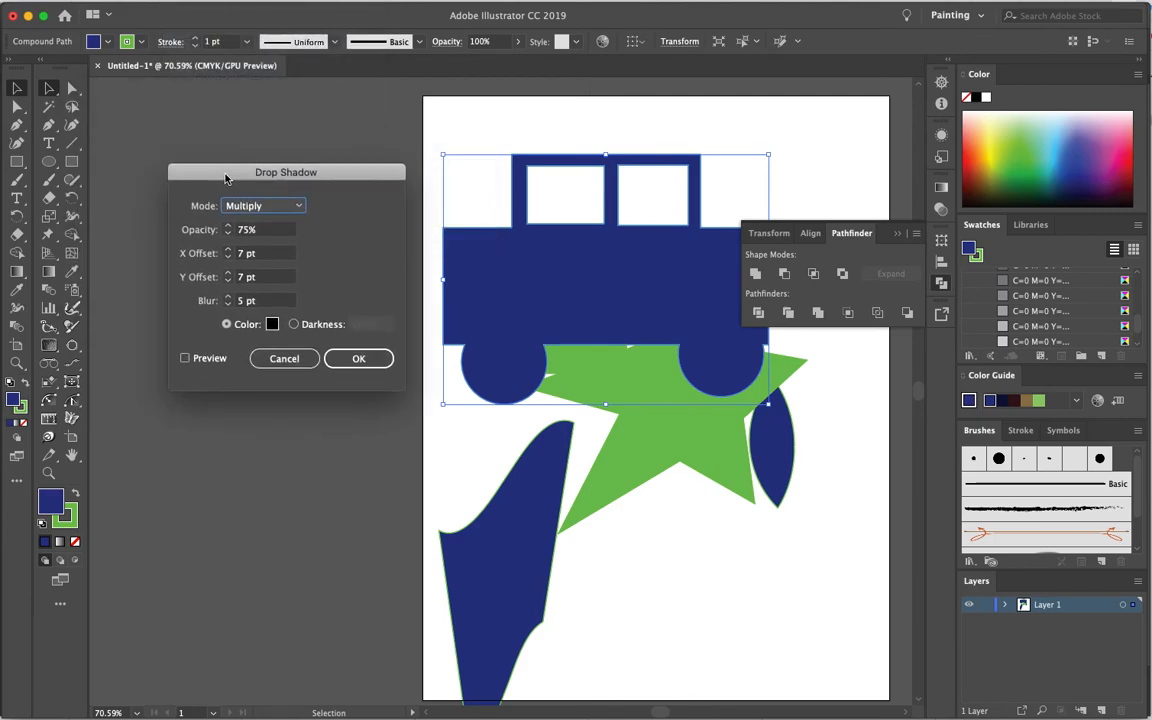
{"action": "left_click", "coordinate": [198, 360]}
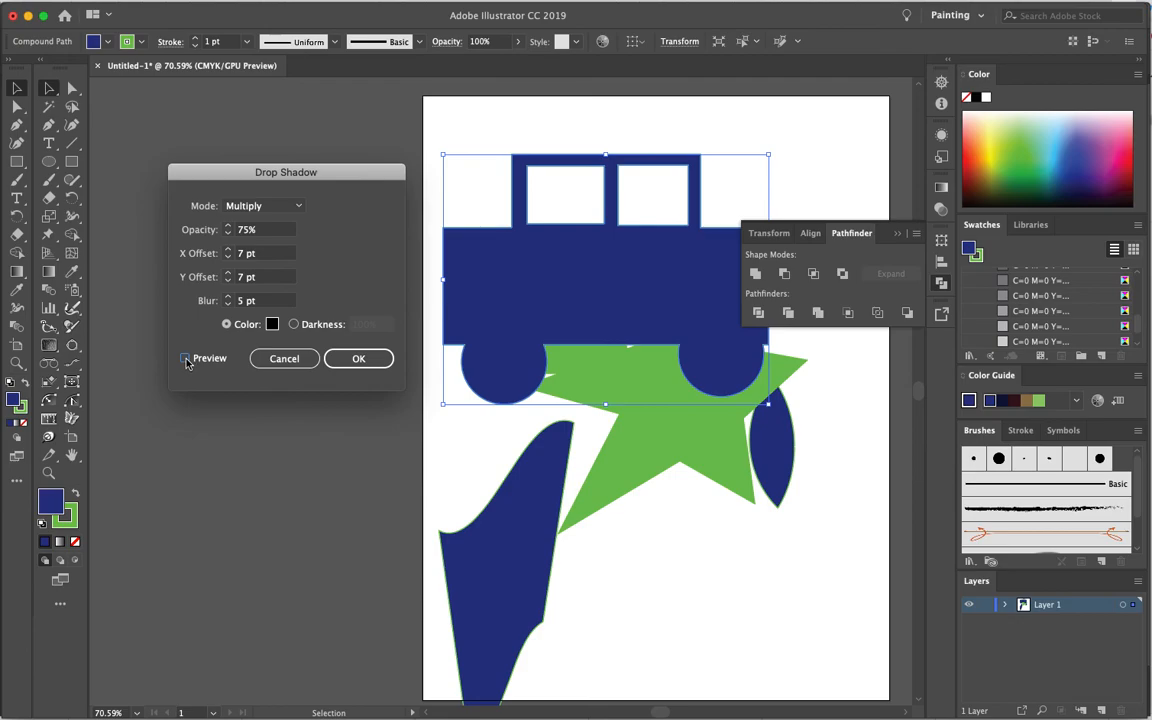
{"action": "left_click", "coordinate": [187, 360]}
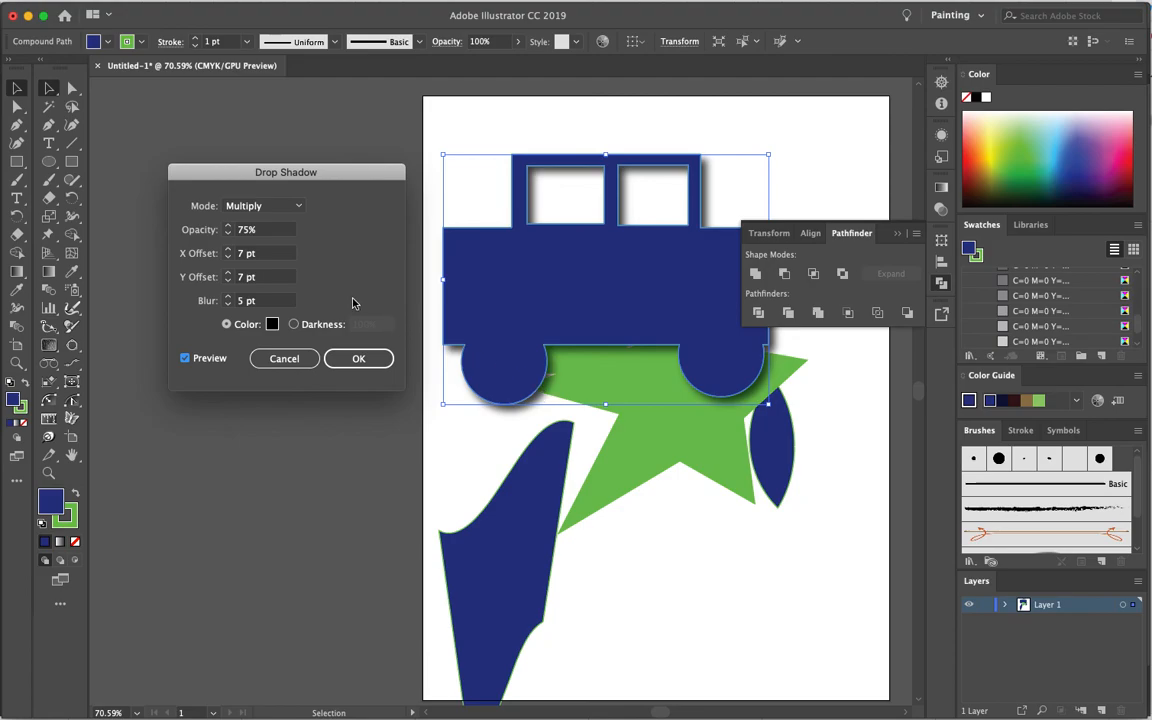
{"action": "left_click", "coordinate": [358, 359]}
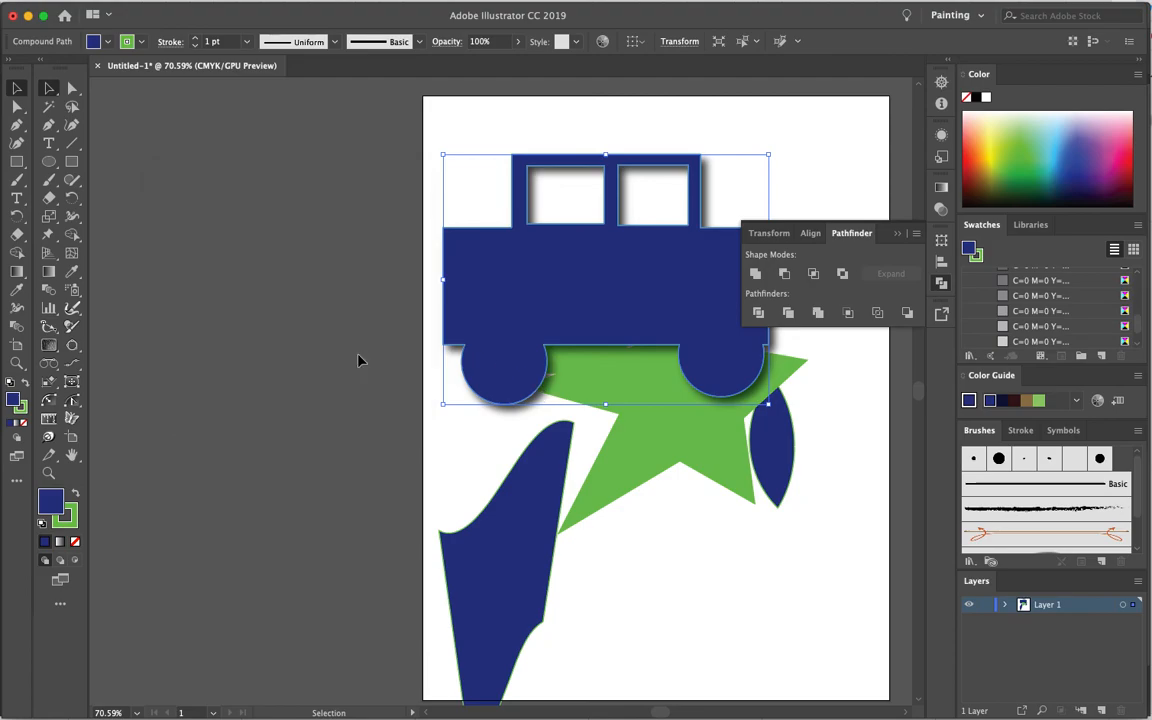
- Move the warped blue shape over the star and start a Screen-mode Inner Glow on it, previewing Center and choosing Edge
{"action": "left_click_drag", "start_coordinate": [513, 575], "coordinate": [651, 458]}
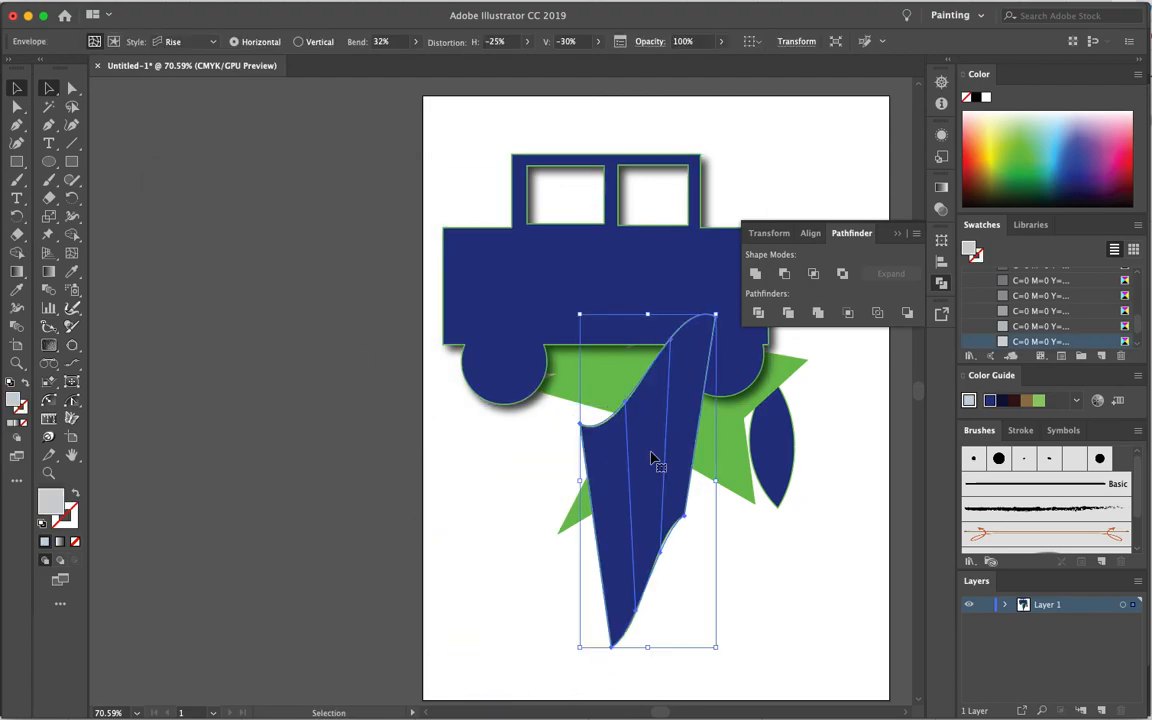
{"action": "left_click", "coordinate": [183, 0]}
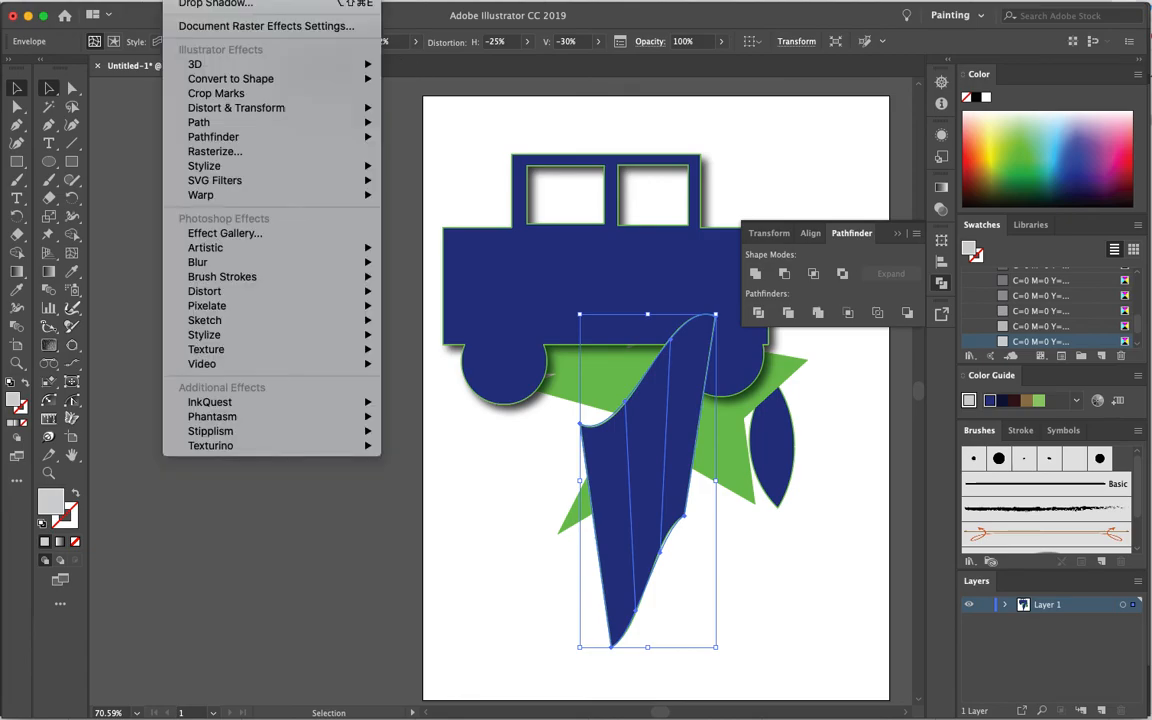
{"action": "mouse_move", "coordinate": [249, 139]}
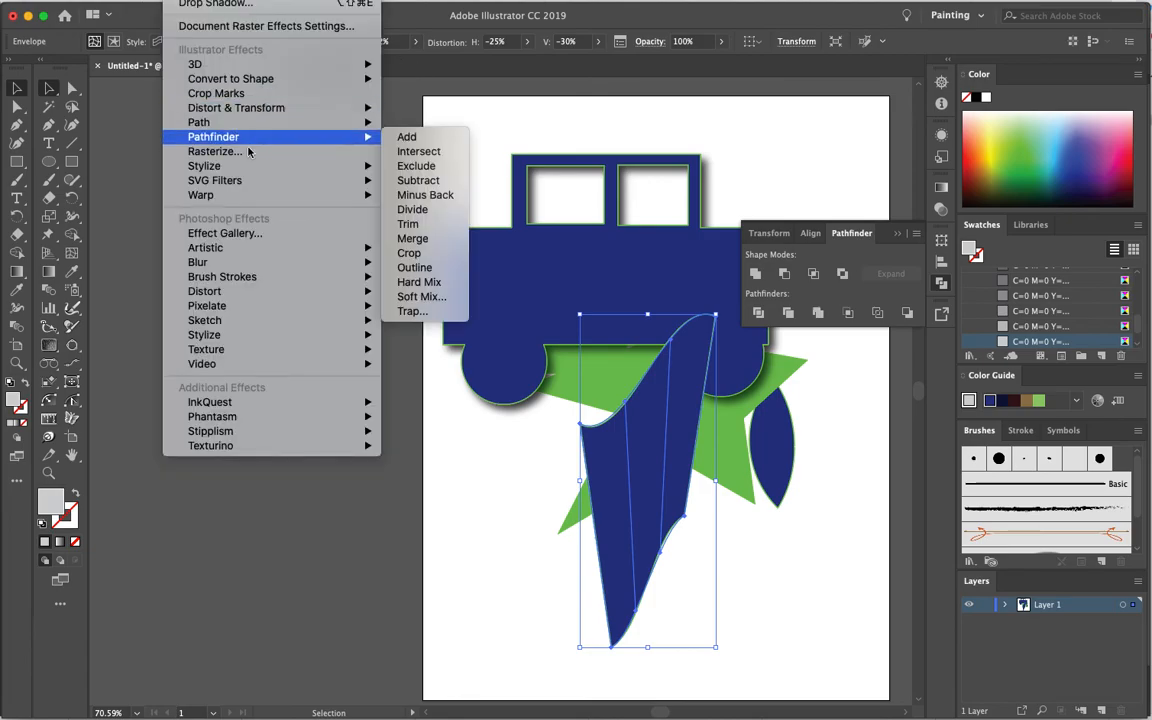
{"action": "mouse_move", "coordinate": [275, 168]}
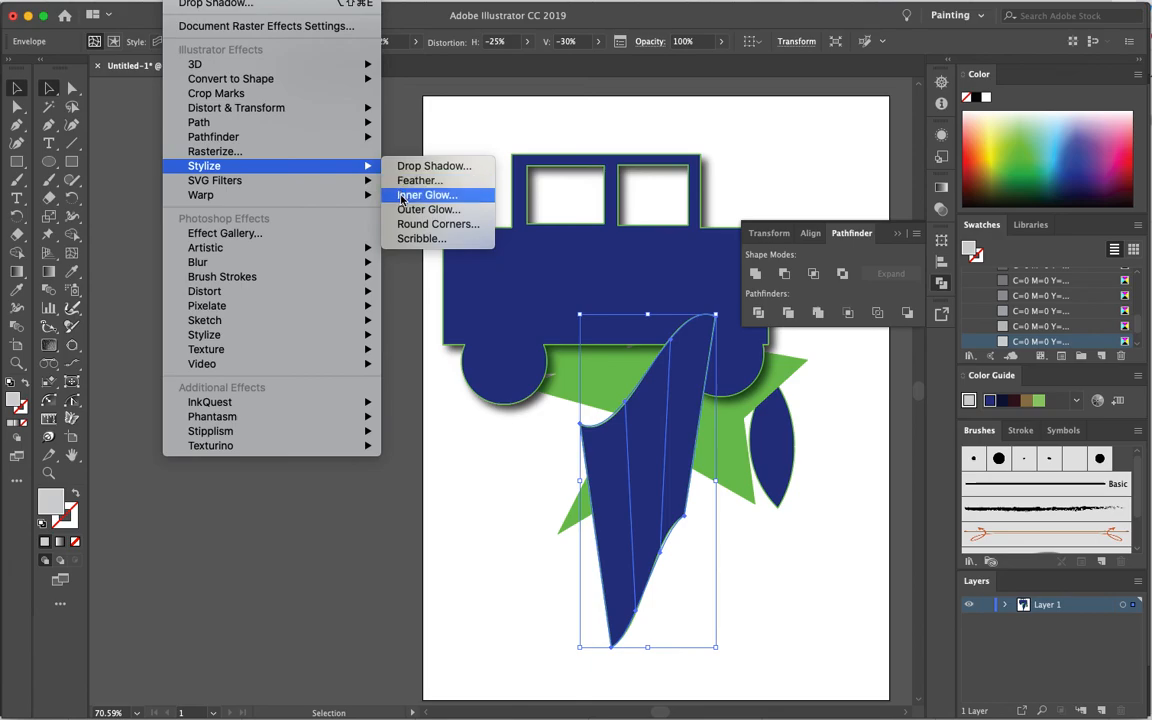
{"action": "left_click", "coordinate": [401, 198]}
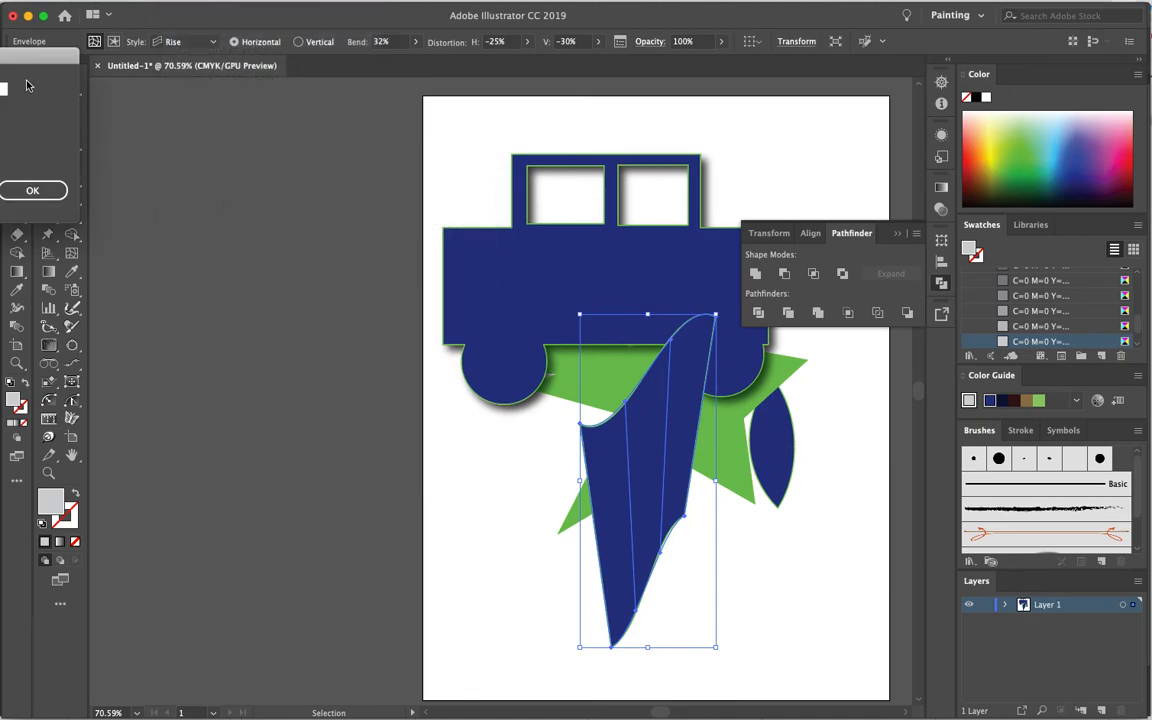
{"action": "left_click_drag", "start_coordinate": [37, 52], "coordinate": [337, 99]}
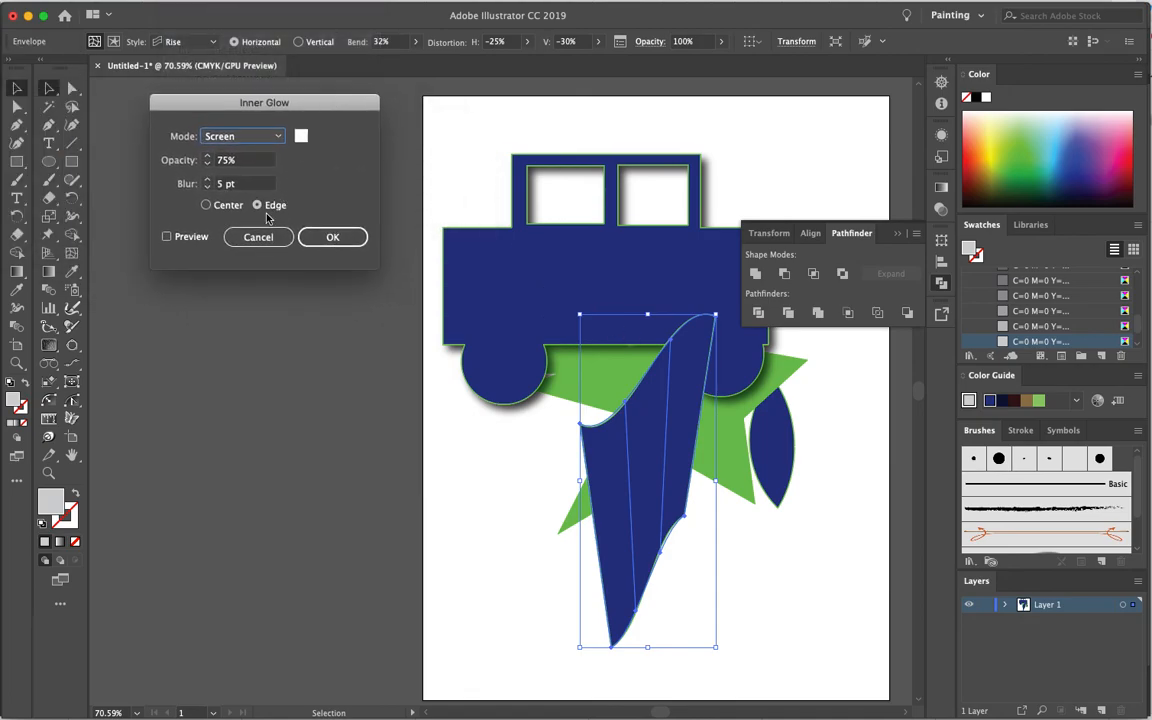
{"action": "left_click", "coordinate": [188, 237]}
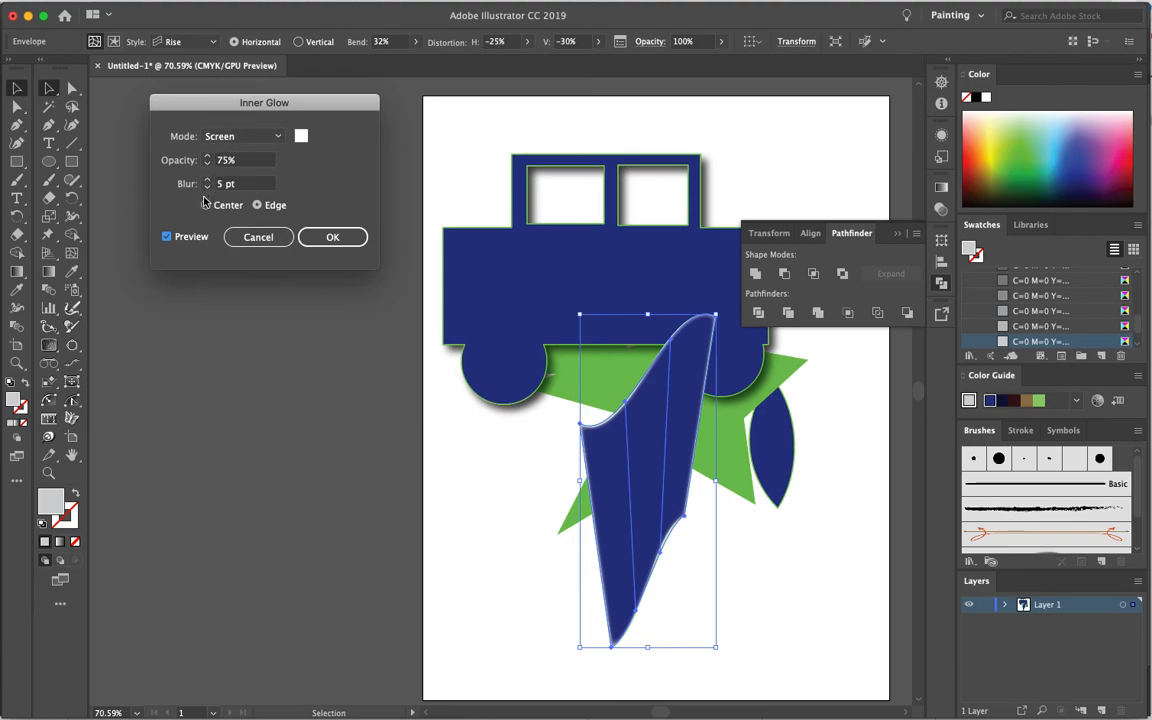
{"action": "left_click", "coordinate": [206, 205]}
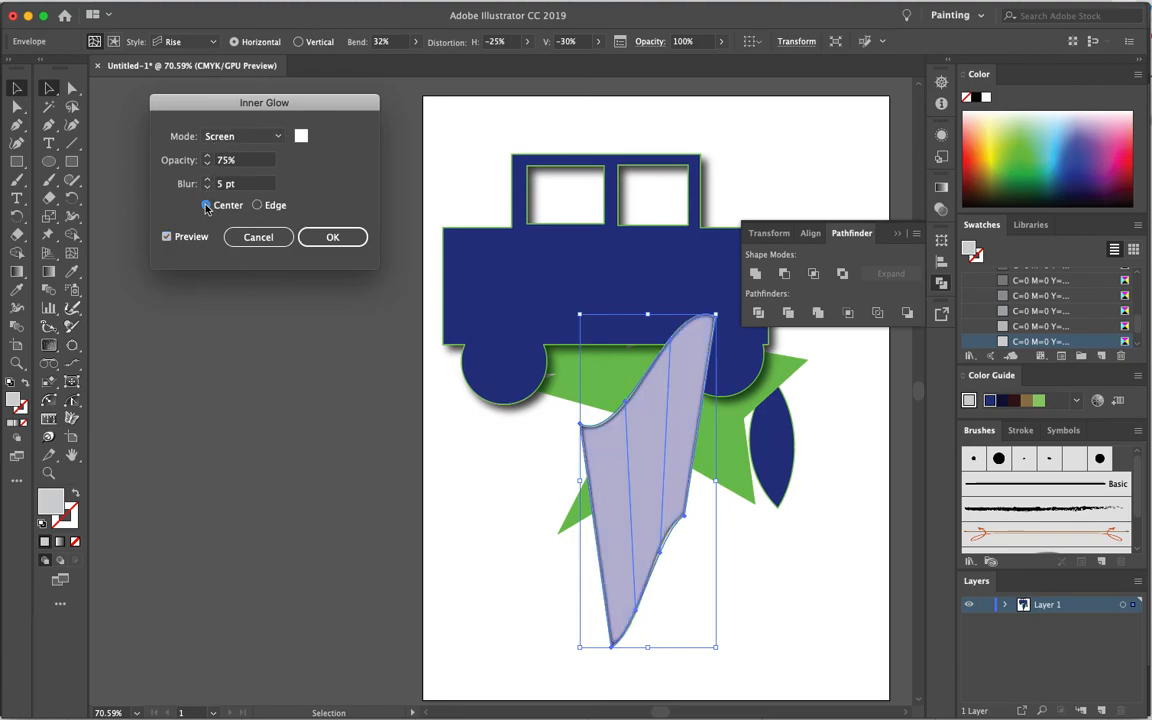
{"action": "left_click", "coordinate": [257, 205]}
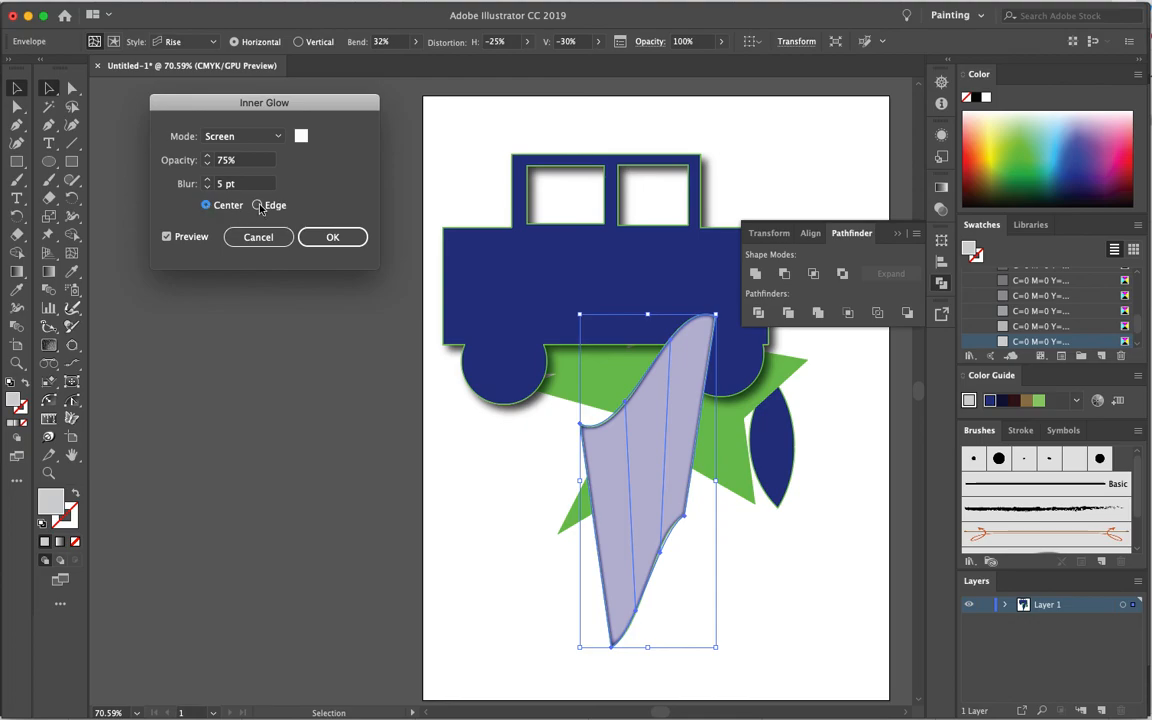
- Raise the inner glow's blur to 23 pt
{"action": "left_click", "coordinate": [207, 180]}
{"action": "left_click", "coordinate": [207, 180]}
{"action": "left_click", "coordinate": [207, 180]}
{"action": "left_click", "coordinate": [207, 180]}
{"action": "left_click", "coordinate": [207, 180]}
{"action": "left_click", "coordinate": [207, 180]}
{"action": "left_click", "coordinate": [207, 180]}
{"action": "left_click", "coordinate": [207, 180]}
{"action": "left_click", "coordinate": [207, 180]}
{"action": "left_click", "coordinate": [207, 180]}
{"action": "left_click", "coordinate": [207, 180]}
{"action": "left_click", "coordinate": [207, 180]}
{"action": "left_click", "coordinate": [207, 180]}
{"action": "left_click", "coordinate": [207, 180]}
{"action": "left_click", "coordinate": [207, 180]}
{"action": "left_click", "coordinate": [207, 180]}
{"action": "left_click", "coordinate": [207, 180]}
{"action": "left_click", "coordinate": [207, 180]}
- Lower the inner glow's opacity to 66% and apply the effect to the warped shape
{"action": "left_click", "coordinate": [207, 160]}
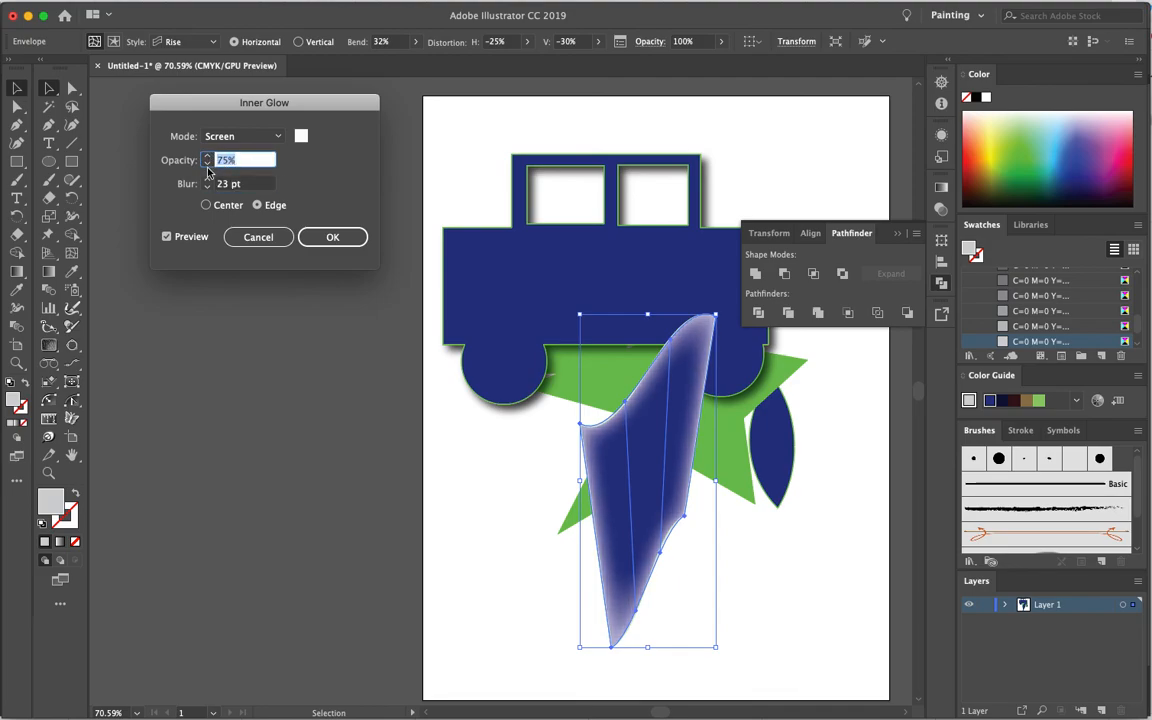
{"action": "left_click", "coordinate": [207, 164]}
{"action": "left_click", "coordinate": [207, 164]}
{"action": "left_click", "coordinate": [207, 164]}
{"action": "left_click", "coordinate": [207, 164]}
{"action": "left_click", "coordinate": [207, 164]}
{"action": "left_click", "coordinate": [207, 164]}
{"action": "left_click", "coordinate": [207, 164]}
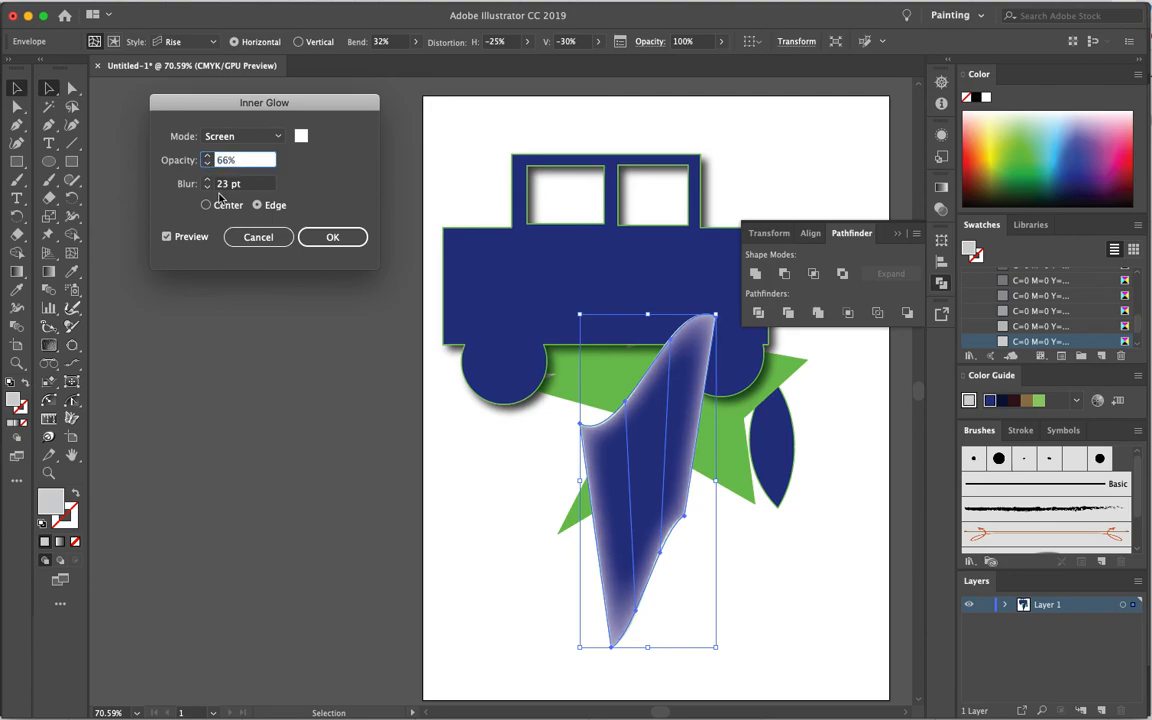
{"action": "left_click", "coordinate": [341, 238]}
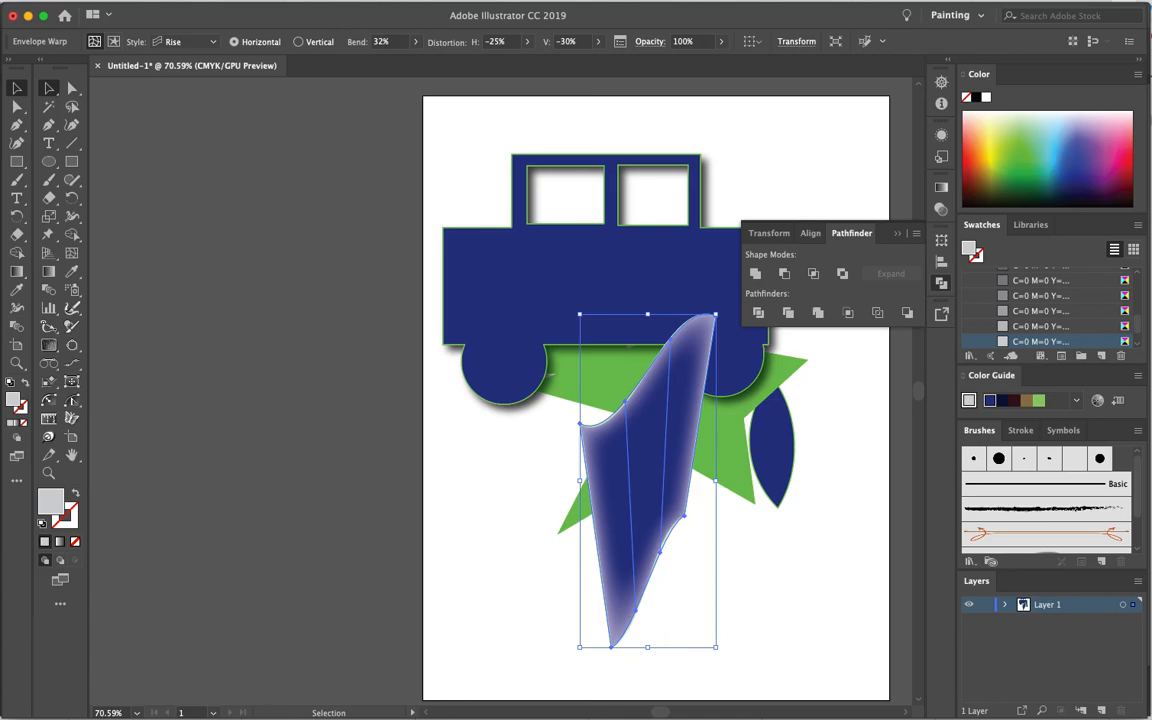
- Collapse the Pathfinder controls covering the artwork and move the shadowed car up and right on the page
{"action": "left_click", "coordinate": [903, 236]}
{"action": "left_click_drag", "start_coordinate": [564, 292], "coordinate": [630, 258]}
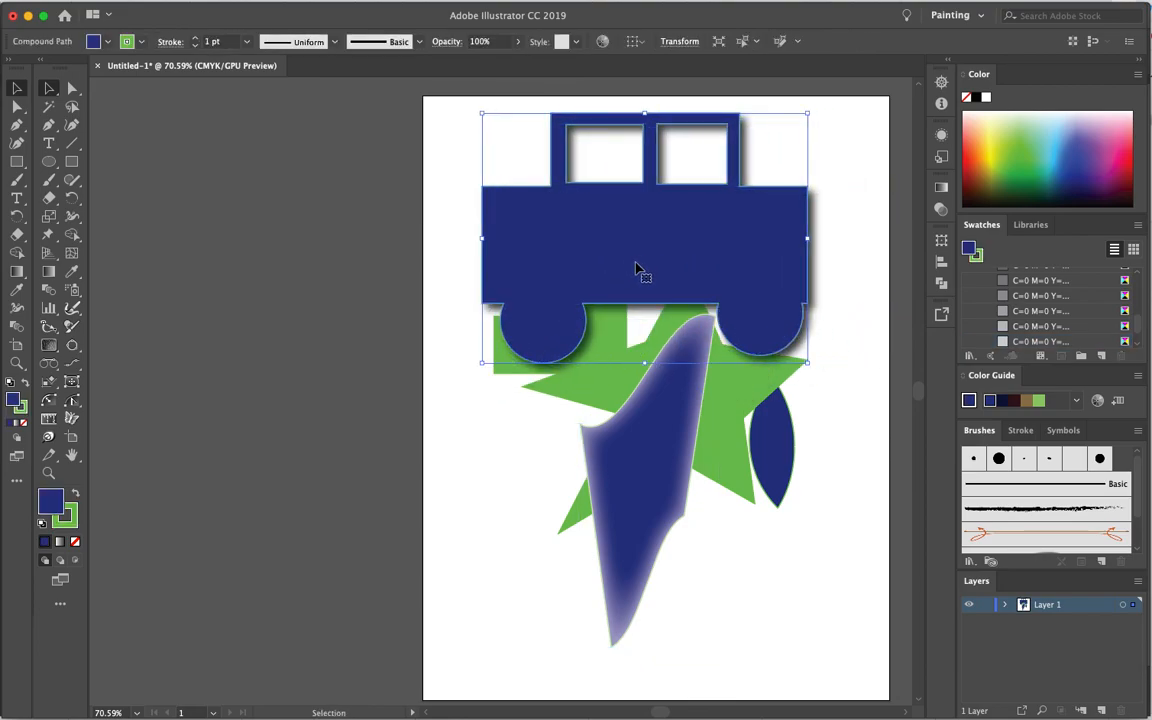